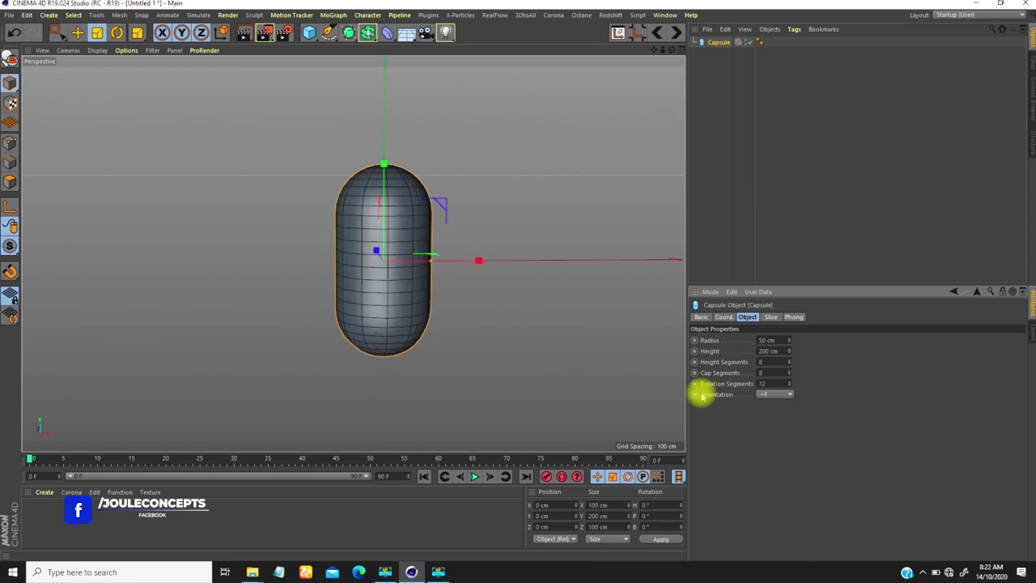
Convert the capsule to an editable polygon object and set up polygon editing in the front view
{"action": "left_click_drag", "start_coordinate": [292, 222], "coordinate": [391, 201], "text": "alt"}
{"action": "left_click", "coordinate": [10, 60]}
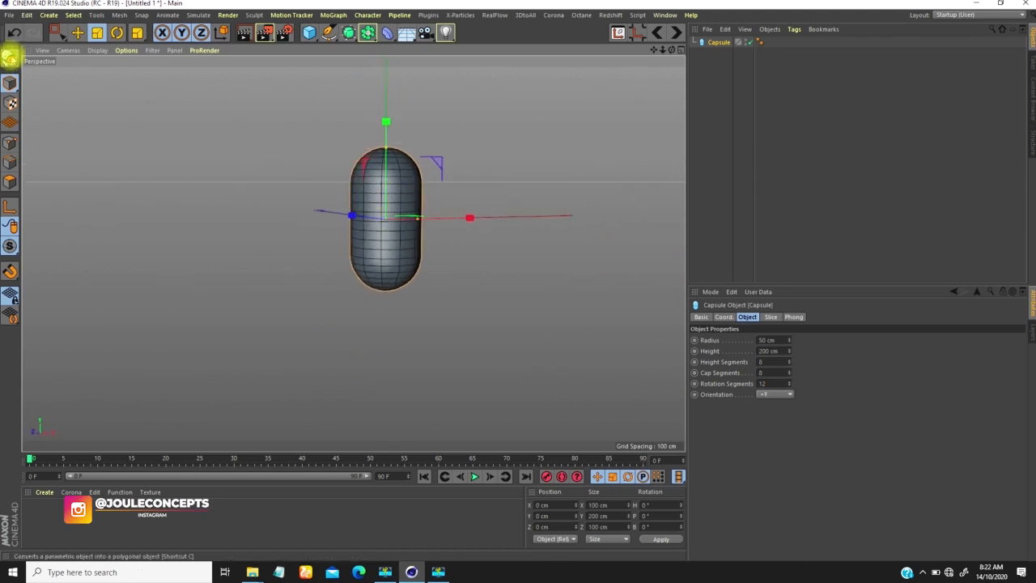
{"action": "left_click", "coordinate": [9, 60]}
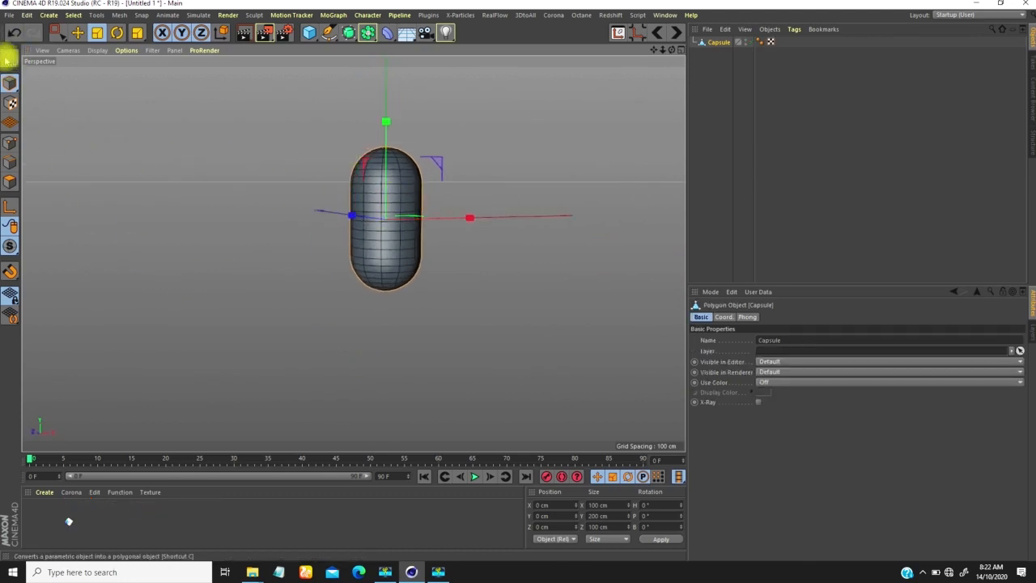
{"action": "left_click_drag", "start_coordinate": [370, 219], "coordinate": [382, 206], "text": "alt"}
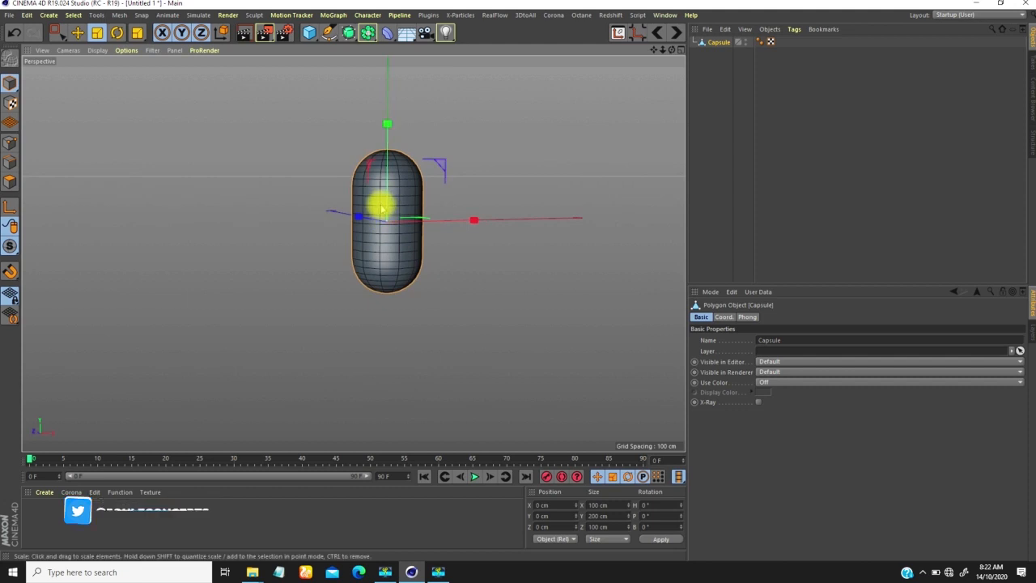
{"action": "key", "text": "F4"}
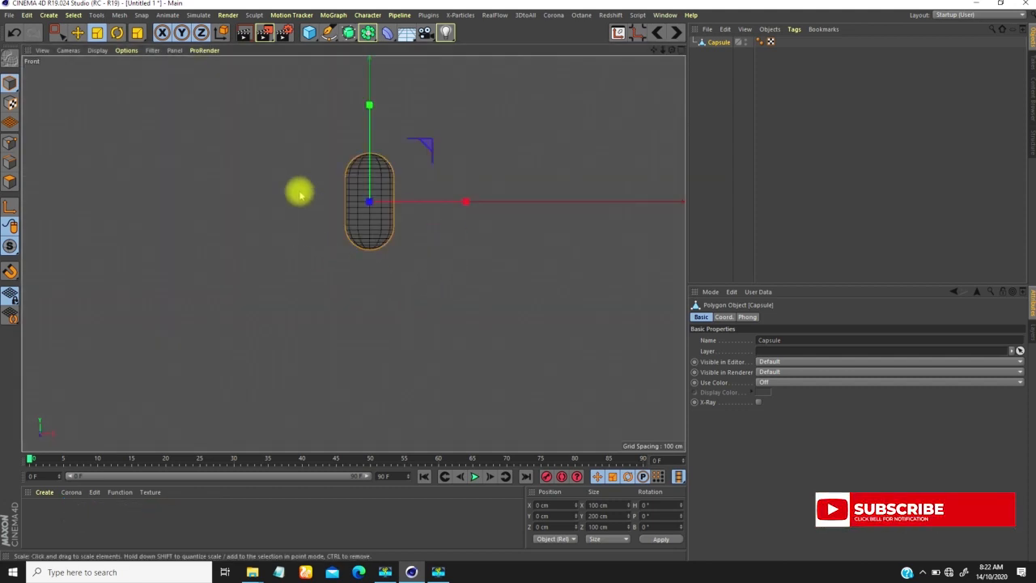
{"action": "scroll", "coordinate": [315, 247], "scroll_direction": "up", "scroll_amount": 4}
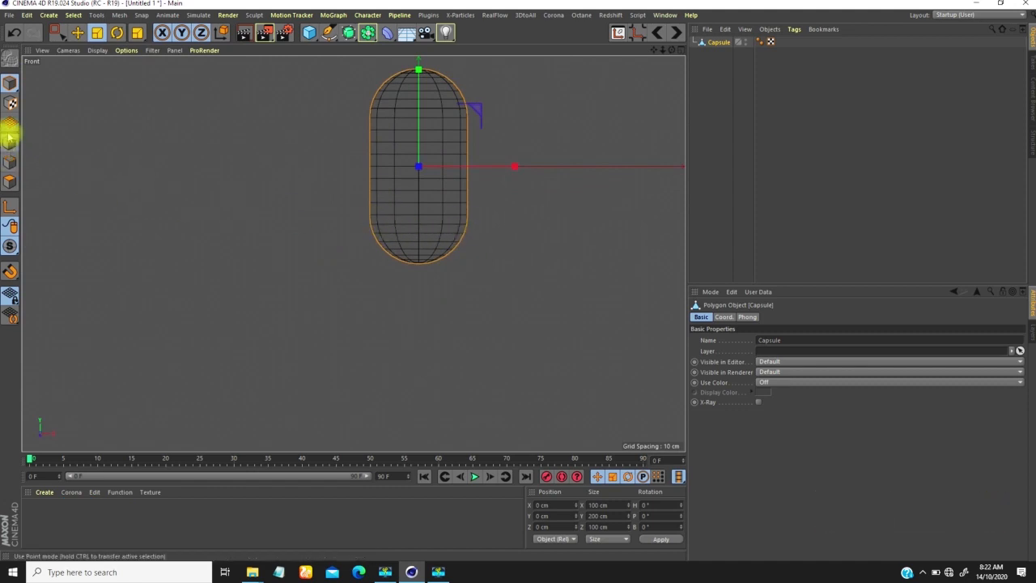
{"action": "left_click", "coordinate": [10, 182]}
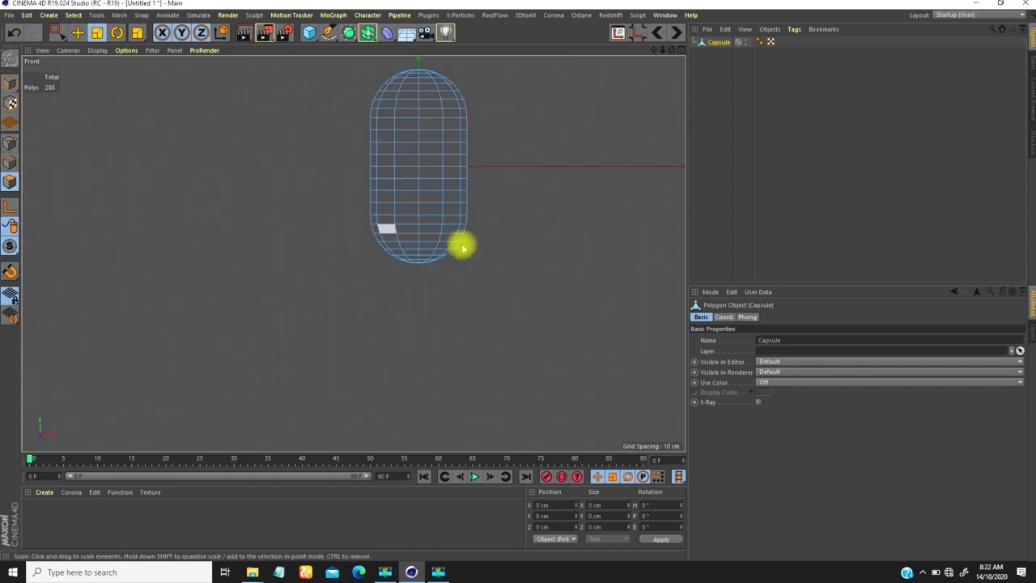
Try to flatten the lowest polygon rows of the capsule by scaling them vertically
{"action": "left_click_drag", "start_coordinate": [54, 33], "coordinate": [105, 67]}
{"action": "left_click_drag", "start_coordinate": [495, 289], "coordinate": [357, 232]}
{"action": "key", "text": "t"}
{"action": "left_click_drag", "start_coordinate": [427, 160], "coordinate": [421, 202]}
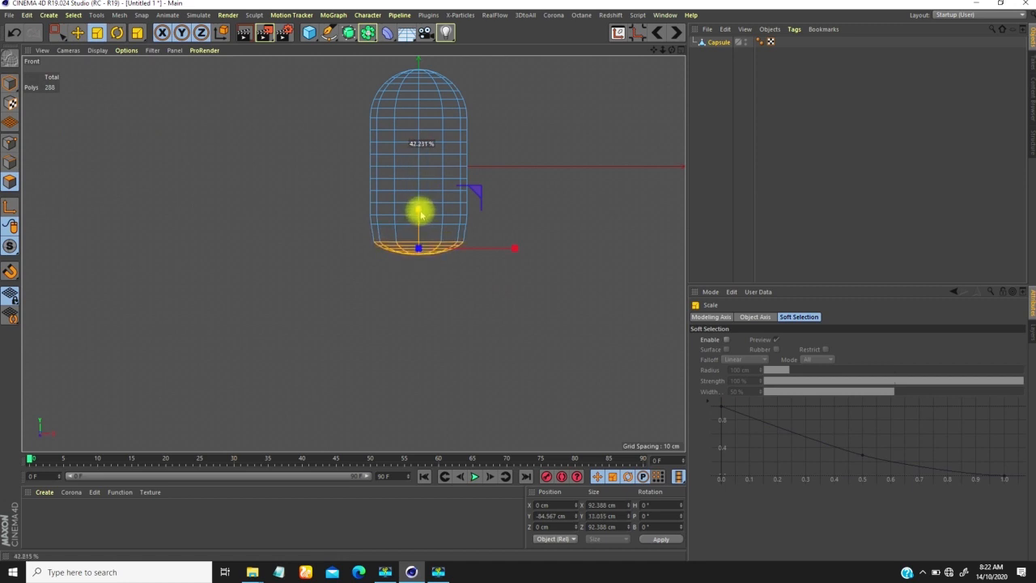
{"action": "left_click_drag", "start_coordinate": [420, 212], "coordinate": [432, 203]}
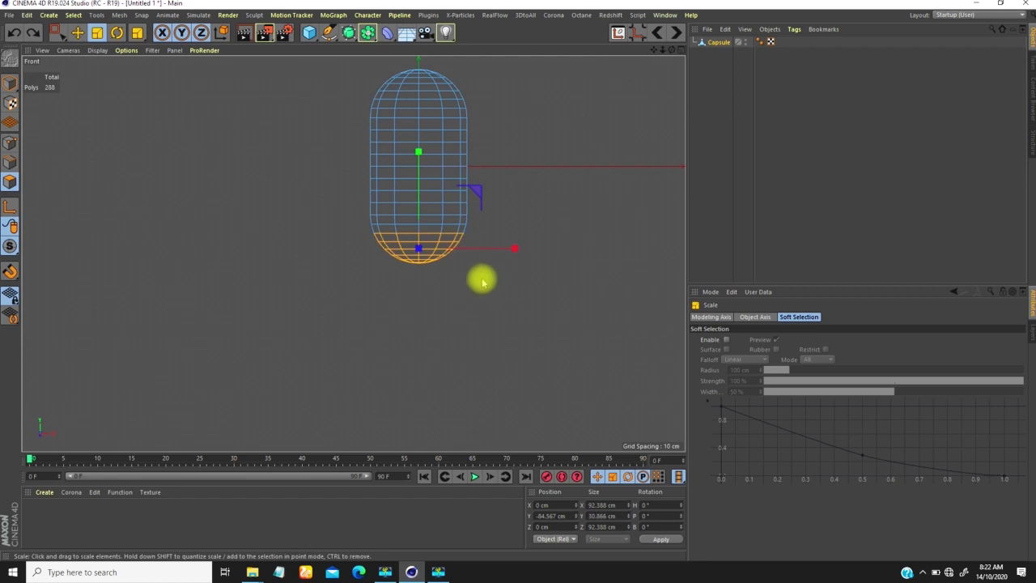
Select the capsule's bottom cap including one more polygon row and flatten it vertically to about 13 cm high
{"action": "key", "text": "0"}
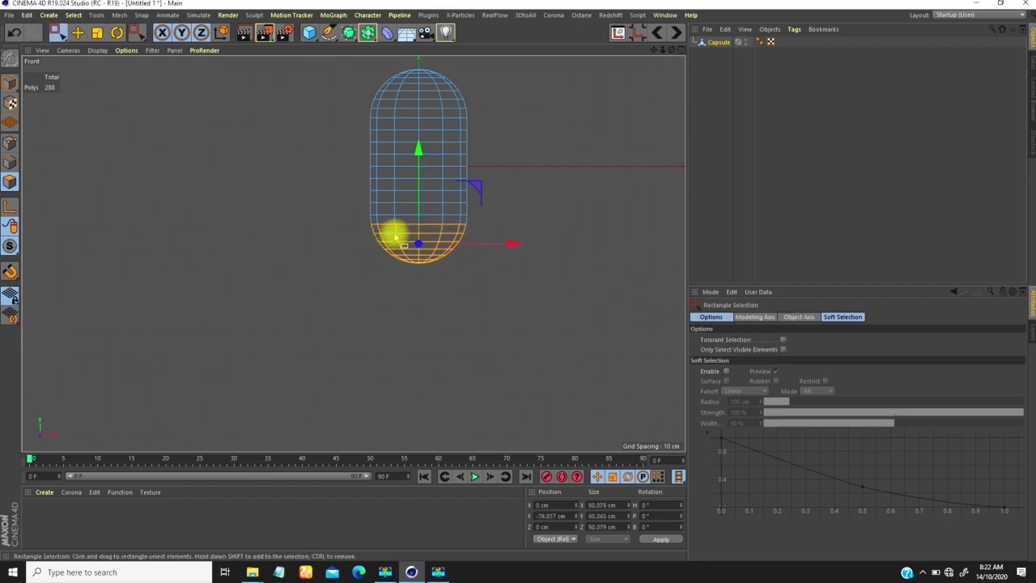
{"action": "key", "text": "t"}
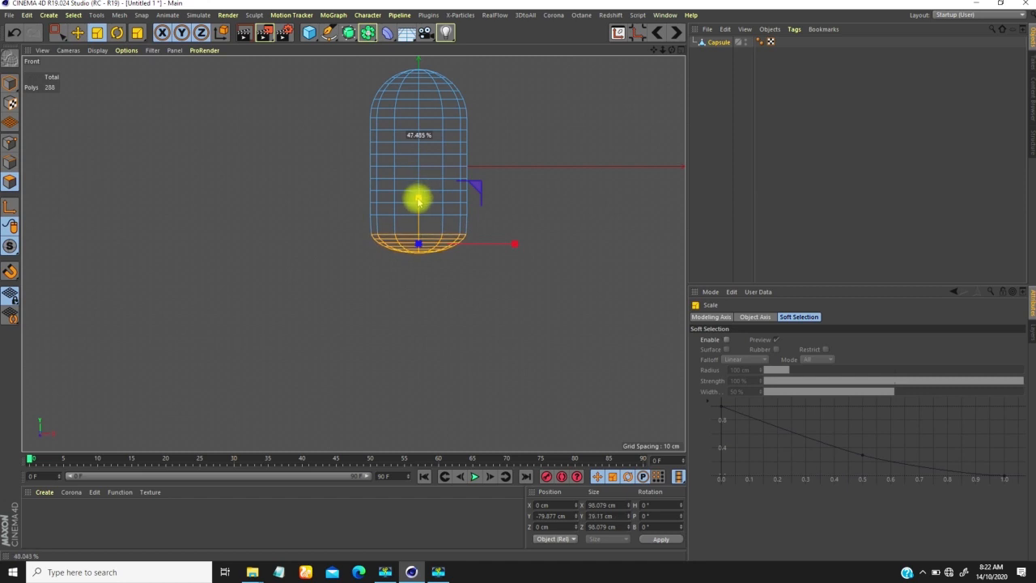
{"action": "left_click_drag", "start_coordinate": [419, 203], "coordinate": [430, 171]}
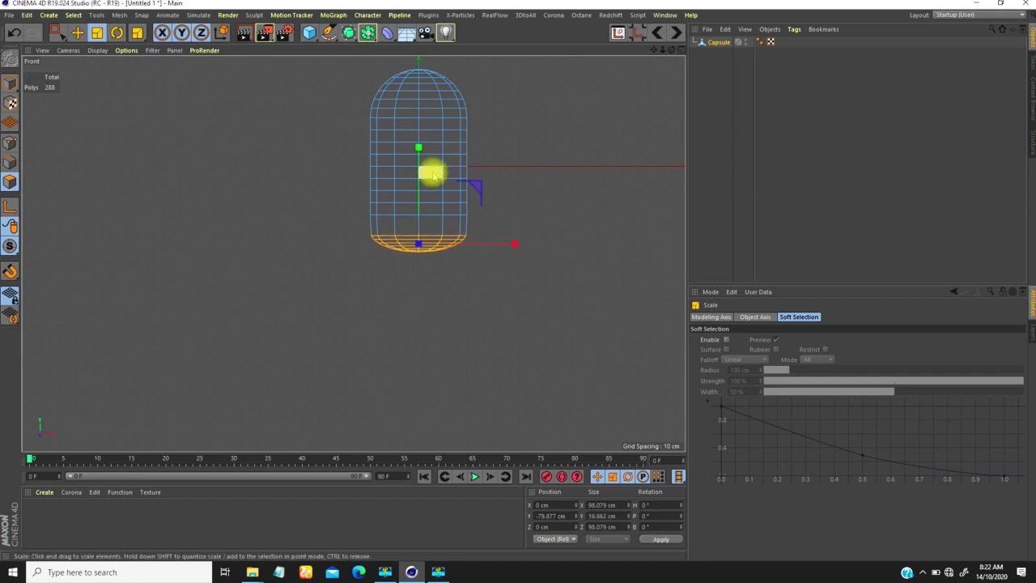
{"action": "key", "text": "F1"}
{"action": "left_click_drag", "start_coordinate": [424, 273], "coordinate": [437, 208], "text": "alt"}
{"action": "scroll", "coordinate": [414, 229], "scroll_direction": "up", "scroll_amount": 3}
{"action": "scroll", "coordinate": [353, 275], "scroll_direction": "down", "scroll_amount": 3}
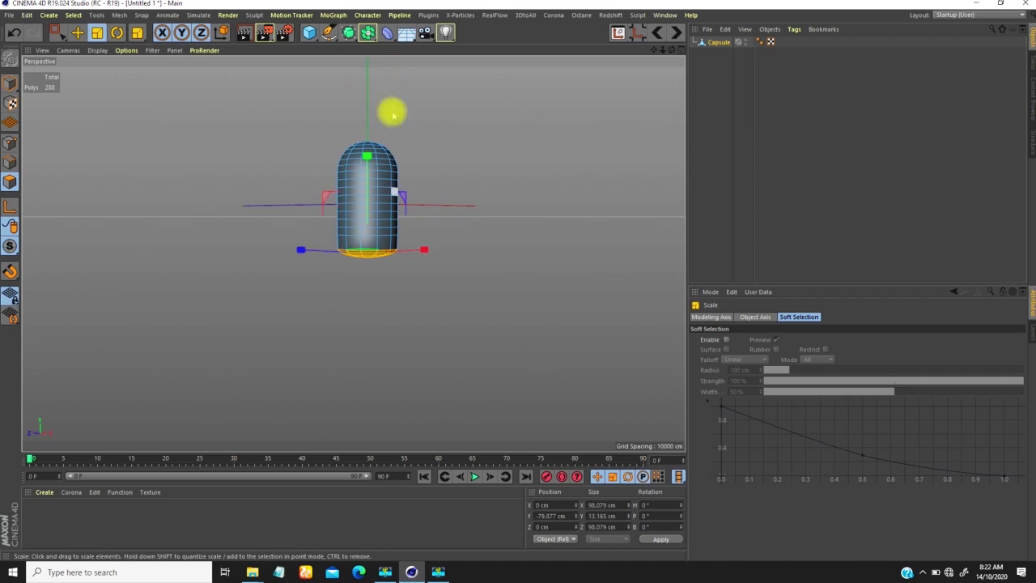
Shorten the whole capsule by scaling it down along its vertical axis
{"action": "left_click", "coordinate": [10, 83]}
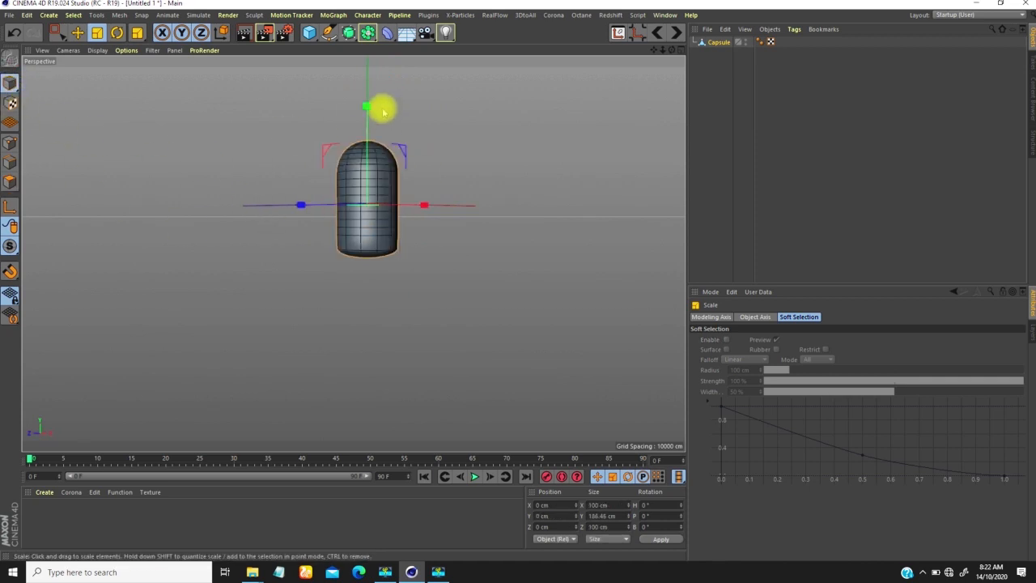
{"action": "left_click_drag", "start_coordinate": [372, 116], "coordinate": [369, 112]}
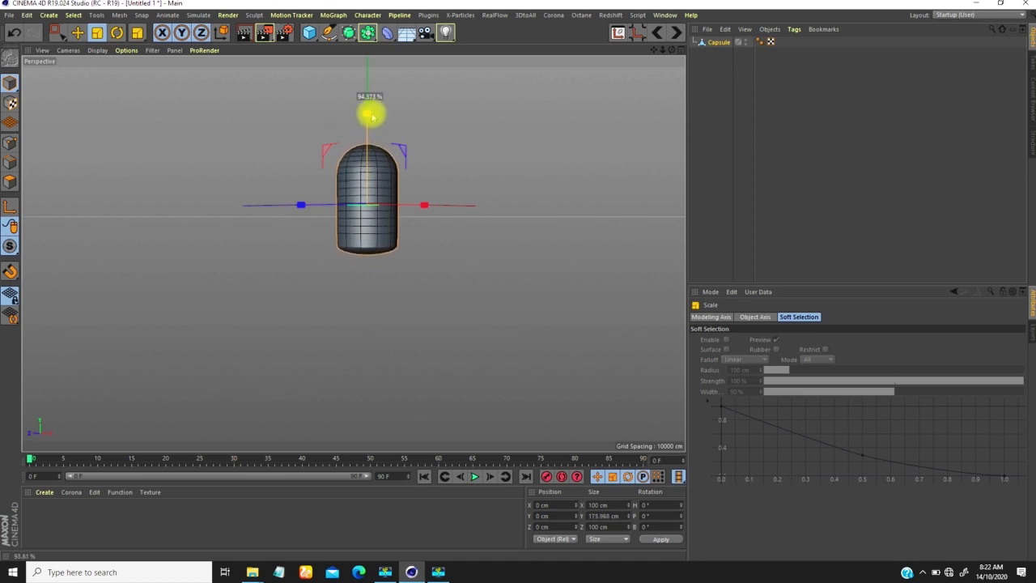
{"action": "left_click_drag", "start_coordinate": [372, 135], "coordinate": [368, 150]}
Adjust the vertical scale of the bottom cap polygons to about 12.5 cm high
{"action": "left_click", "coordinate": [10, 182]}
{"action": "scroll", "coordinate": [364, 232], "scroll_direction": "up", "scroll_amount": 3}
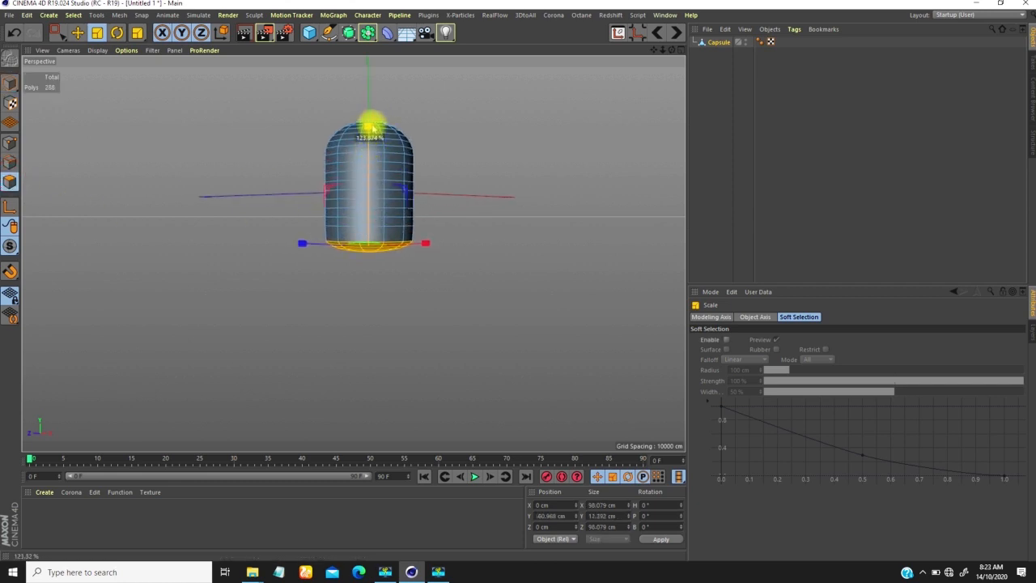
{"action": "left_click_drag", "start_coordinate": [372, 129], "coordinate": [372, 128]}
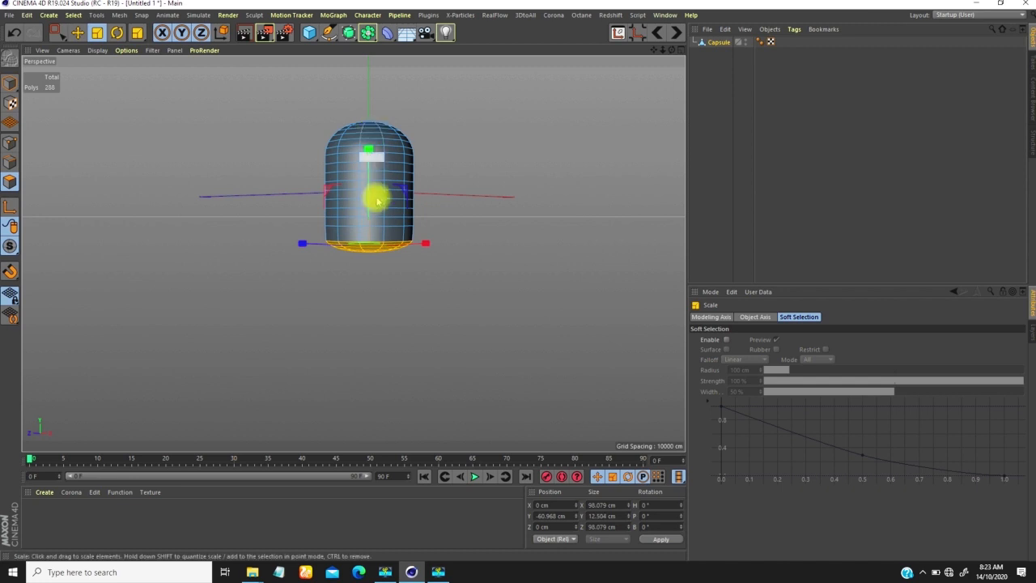
Narrow the whole capsule along Z to about 86 cm deep in the top view
{"action": "left_click", "coordinate": [11, 86]}
{"action": "left_click_drag", "start_coordinate": [251, 225], "coordinate": [215, 333], "text": "alt"}
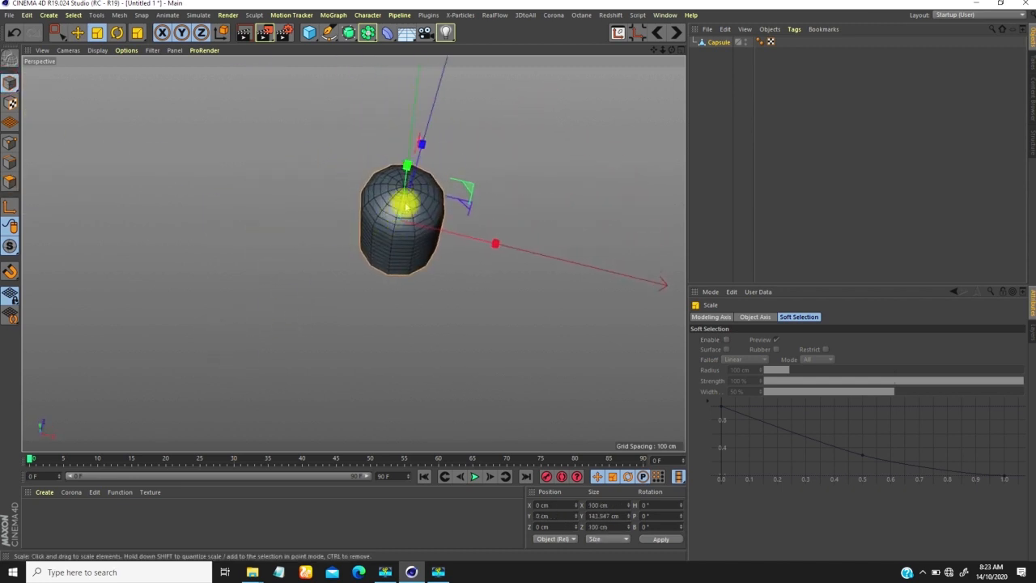
{"action": "left_click_drag", "start_coordinate": [398, 204], "coordinate": [413, 281], "text": "alt"}
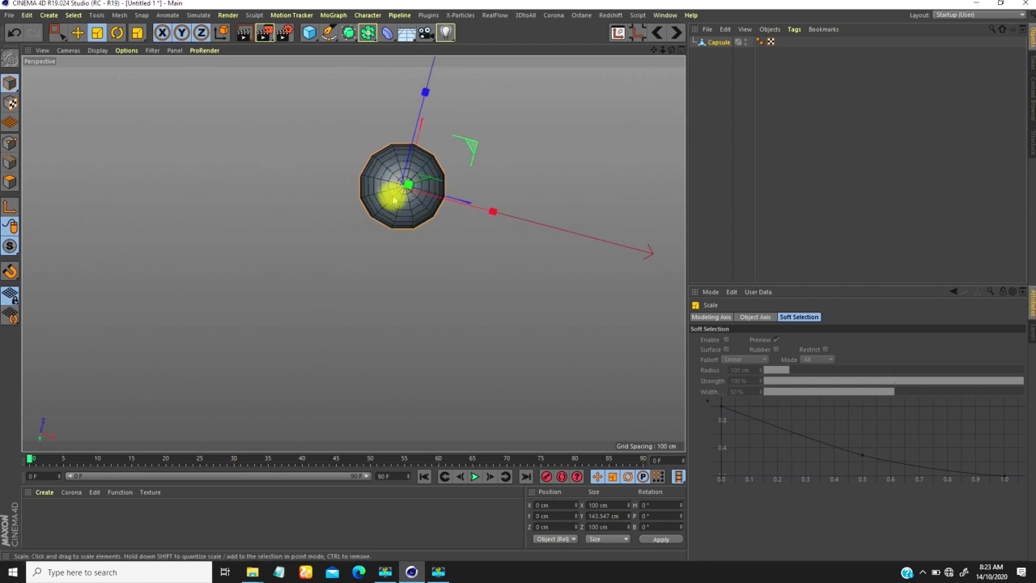
{"action": "key", "text": "F2"}
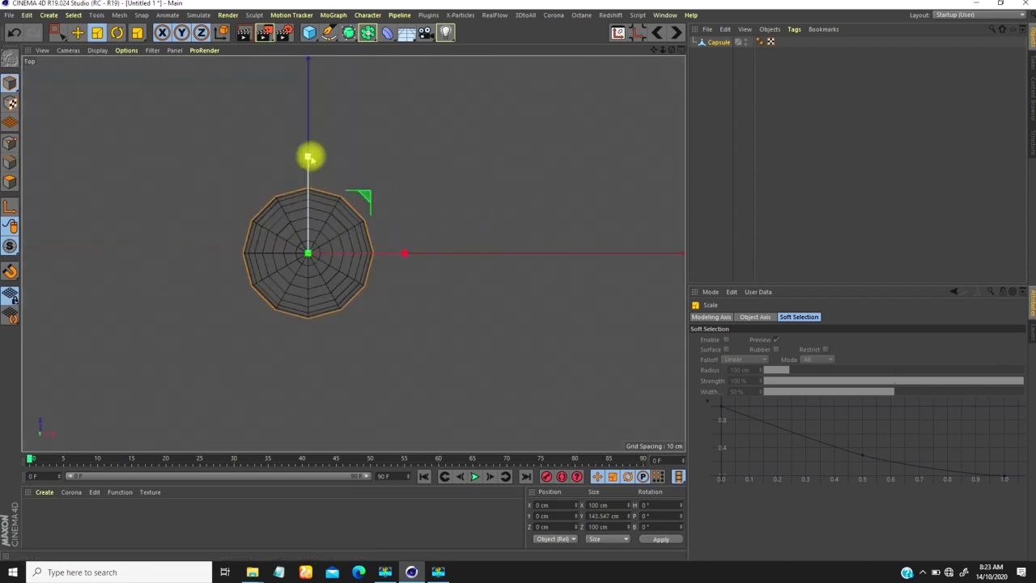
{"action": "left_click_drag", "start_coordinate": [309, 157], "coordinate": [311, 172]}
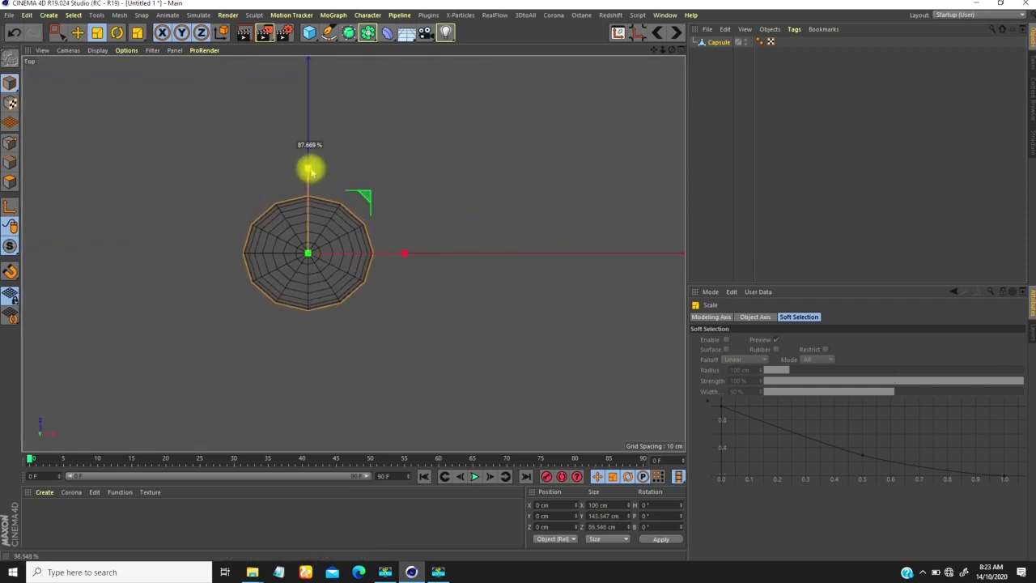
{"action": "key", "text": "F1"}
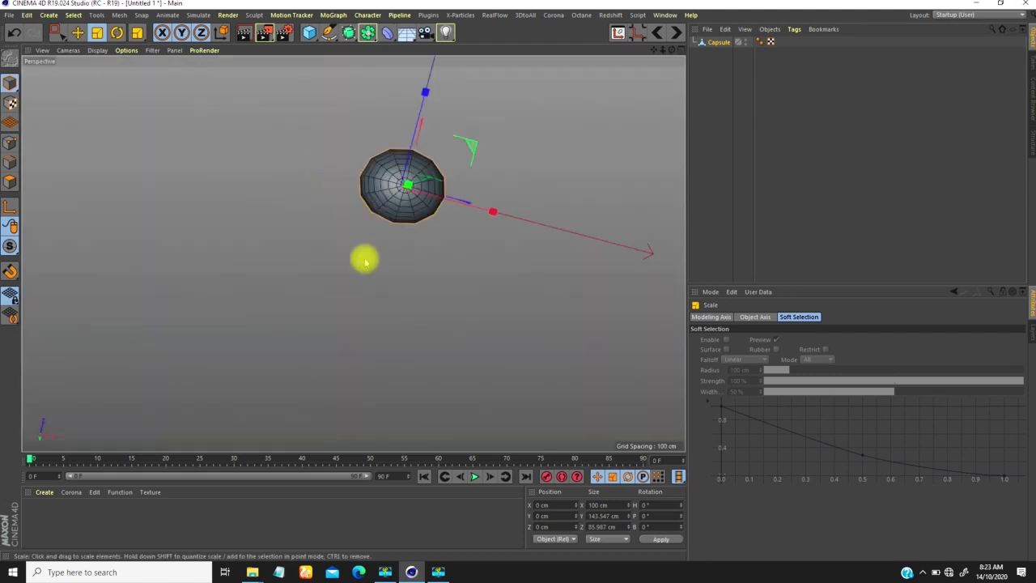
{"action": "left_click_drag", "start_coordinate": [409, 250], "coordinate": [381, 210], "text": "alt"}
Duplicate the capsule, then name the original Body and the copy leg
{"action": "left_click", "coordinate": [385, 253]}
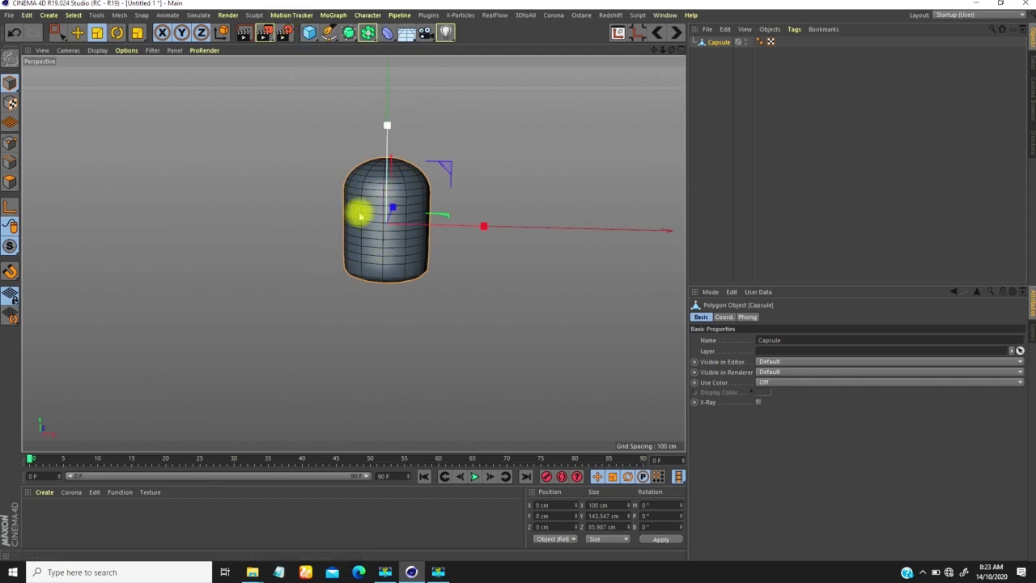
{"action": "left_click_drag", "start_coordinate": [719, 44], "coordinate": [719, 58], "text": "ctrl"}
{"action": "left_click", "coordinate": [721, 43]}
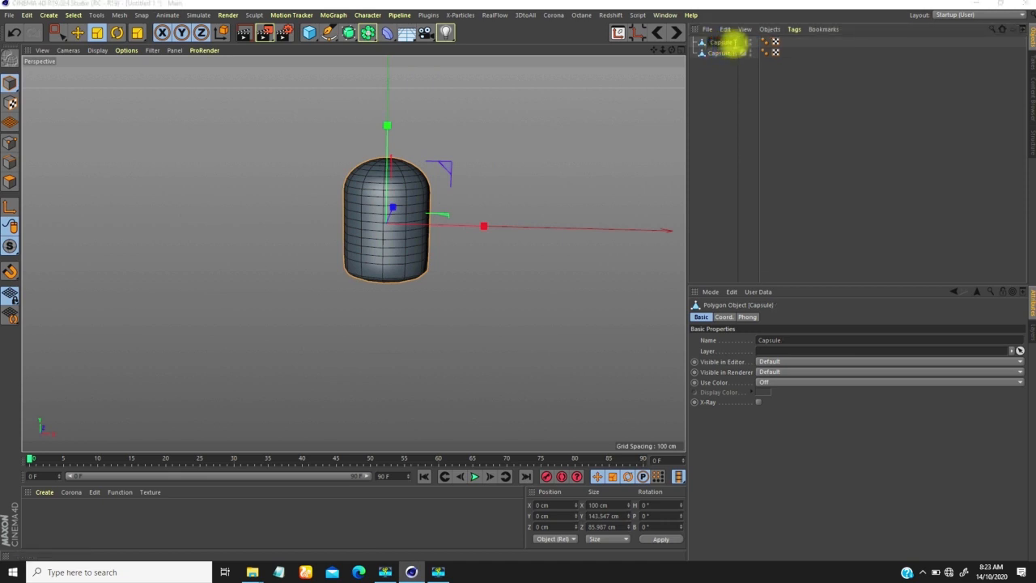
{"action": "double_click", "coordinate": [723, 42]}
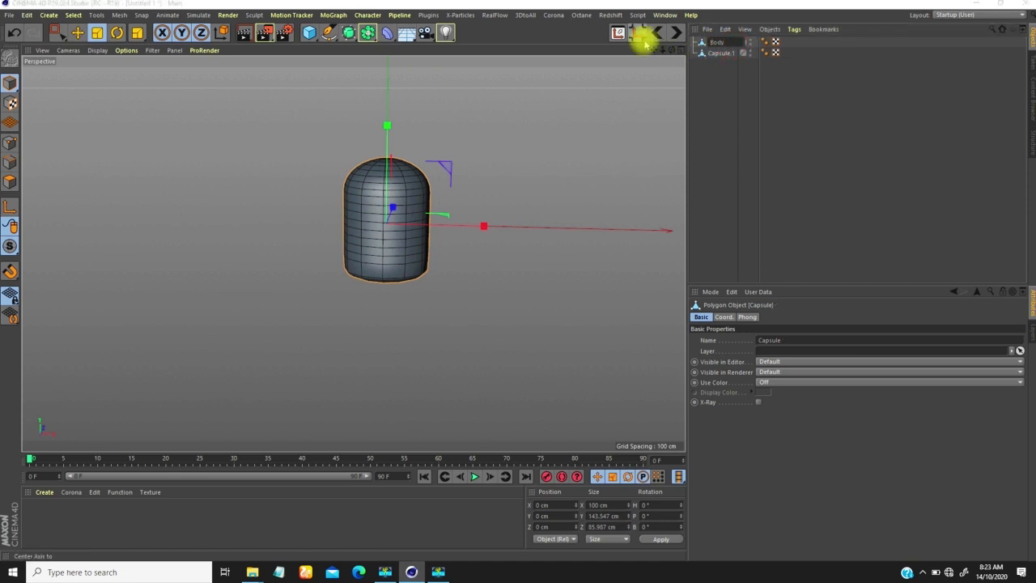
{"action": "type", "text": "le"}
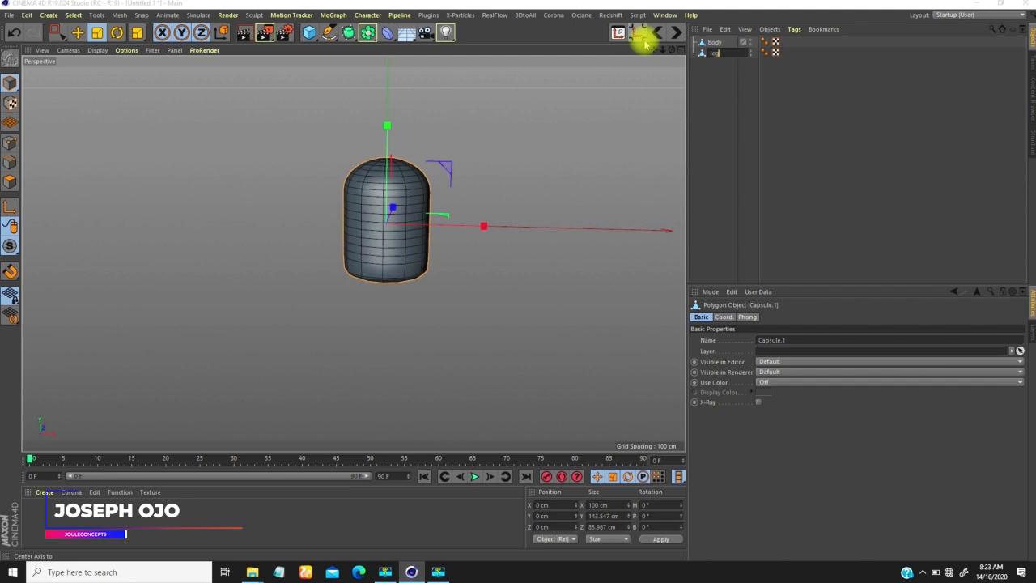
{"action": "type", "text": "g"}
{"action": "key", "text": "Return"}
Flip the leg upside down with a bank rotation of -180° and move it down below the body
{"action": "key", "text": "r"}
{"action": "left_click_drag", "start_coordinate": [374, 179], "coordinate": [415, 264]}
{"action": "key", "text": "e"}
{"action": "left_click_drag", "start_coordinate": [386, 296], "coordinate": [376, 398]}
Scale the leg down uniformly to about 40 cm wide and 58 cm high
{"action": "left_click_drag", "start_coordinate": [400, 271], "coordinate": [345, 246], "text": "alt"}
{"action": "middle_click_drag", "start_coordinate": [410, 289], "coordinate": [395, 232], "text": "alt"}
{"action": "right_click_drag", "start_coordinate": [395, 232], "coordinate": [398, 199], "text": "alt"}
{"action": "left_click_drag", "start_coordinate": [398, 199], "coordinate": [294, 347], "text": "alt"}
{"action": "key", "text": "t"}
{"action": "left_click_drag", "start_coordinate": [364, 273], "coordinate": [436, 254], "text": "alt"}
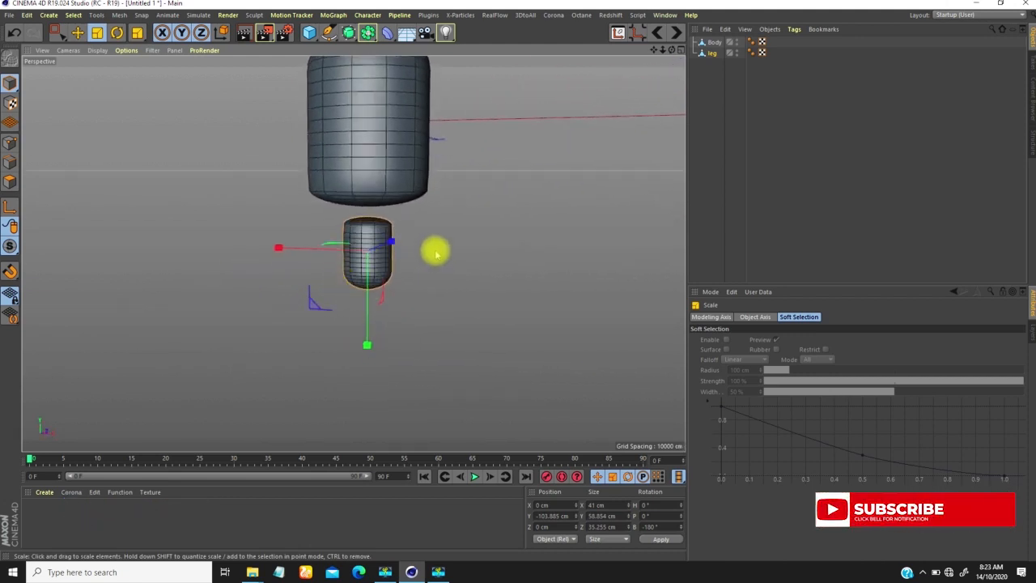
Move the leg up against the underside of the body and sideways to about -17 cm in X
{"action": "key", "text": "e"}
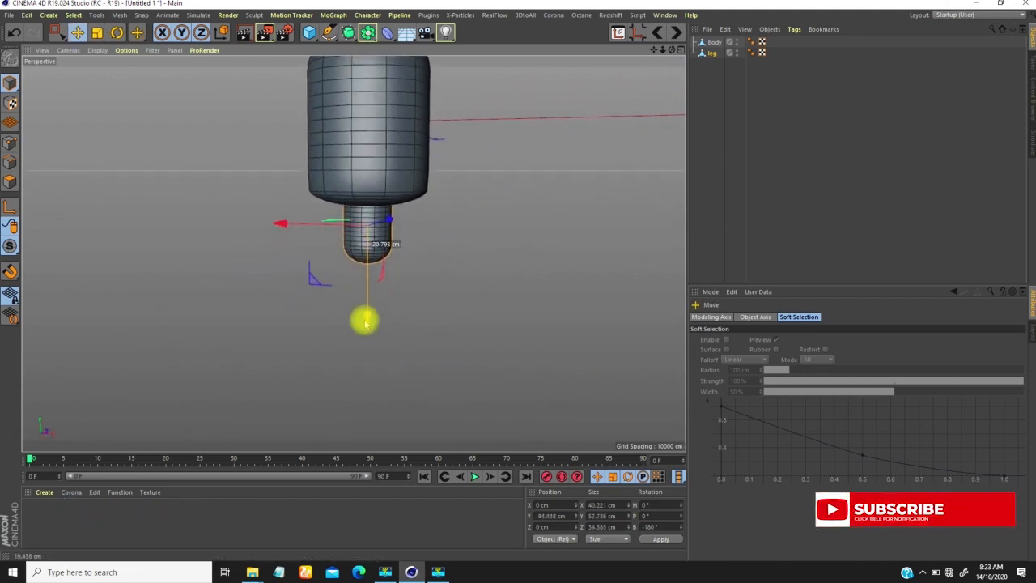
{"action": "left_click_drag", "start_coordinate": [376, 294], "coordinate": [426, 255], "text": "alt"}
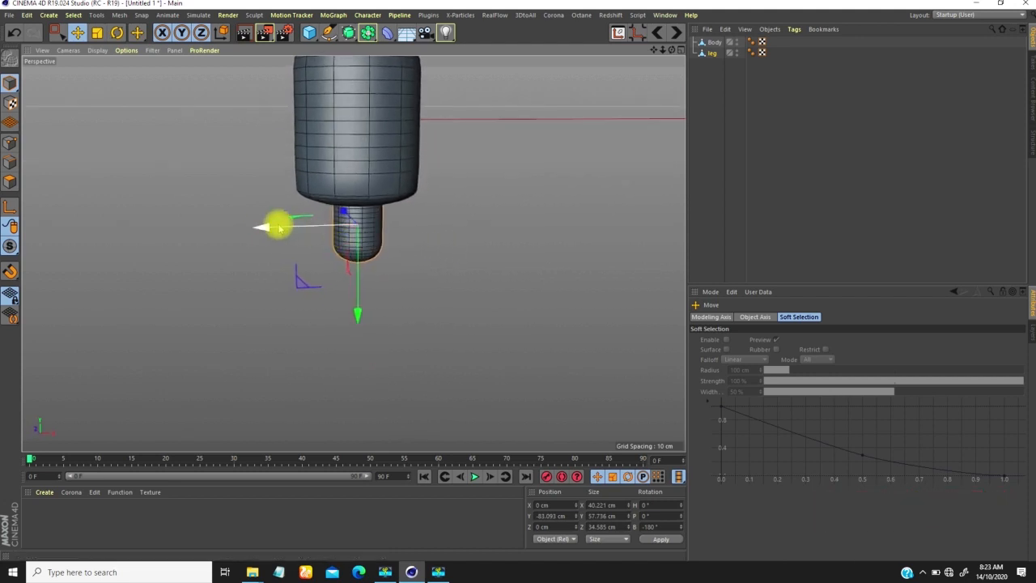
{"action": "left_click_drag", "start_coordinate": [256, 231], "coordinate": [254, 232]}
{"action": "left_click_drag", "start_coordinate": [256, 227], "coordinate": [340, 247], "text": "alt"}
Resize the leg to about 34 x 55 x 29 cm and position it at about -82 cm in Y
{"action": "key", "text": "t"}
{"action": "key", "text": "e"}
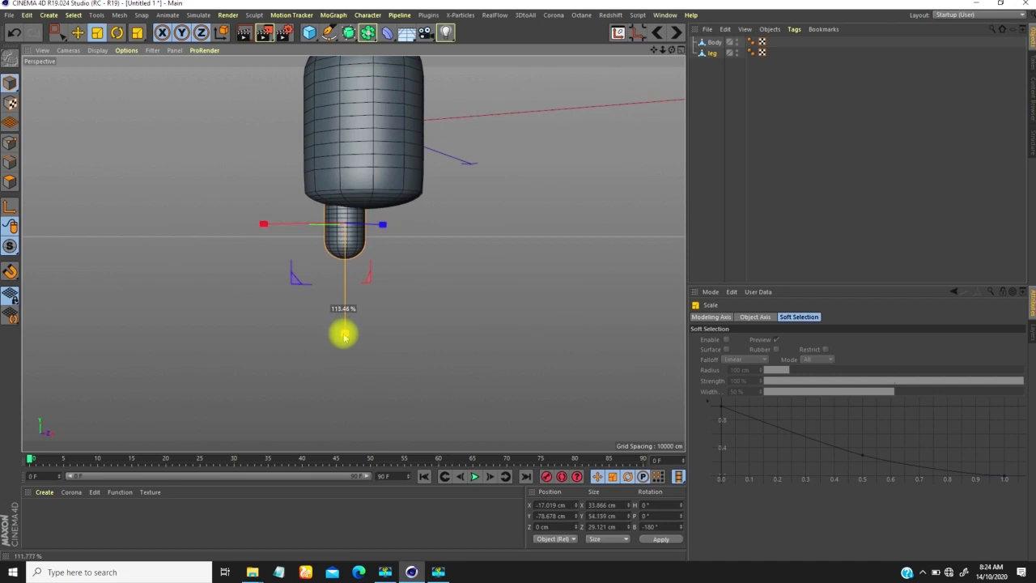
{"action": "key", "text": "e"}
{"action": "mouse_move", "coordinate": [344, 318]}
{"action": "left_mouse_down", "text": "alt"}
{"action": "mouse_move", "coordinate": [405, 259]}
{"action": "mouse_move", "coordinate": [340, 319]}
{"action": "left_mouse_up", "text": "alt"}
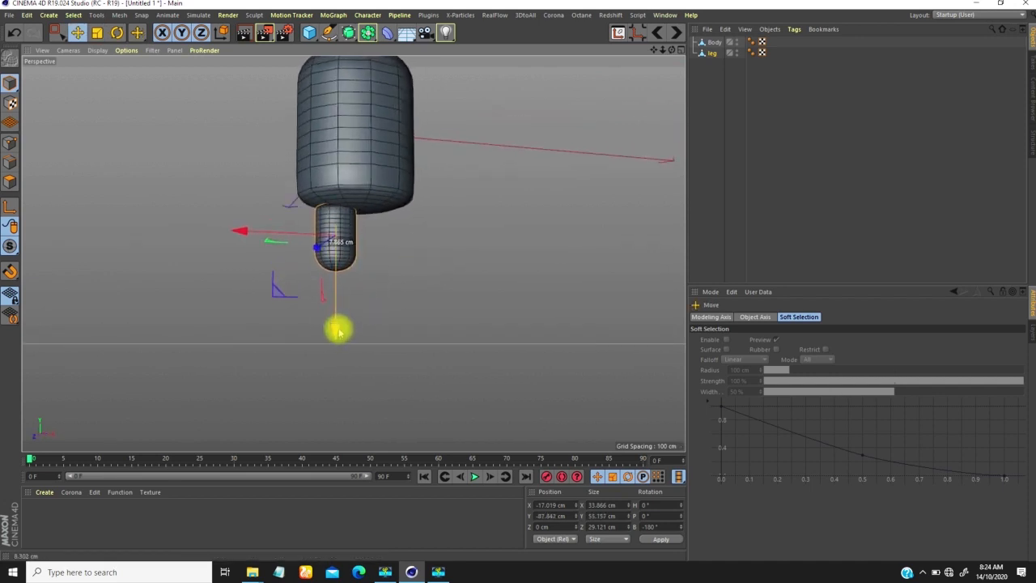
{"action": "left_click_drag", "start_coordinate": [348, 298], "coordinate": [332, 264], "text": "alt"}
{"action": "scroll", "coordinate": [348, 221], "scroll_direction": "down", "scroll_amount": 5}
{"action": "left_click_drag", "start_coordinate": [349, 221], "coordinate": [326, 277], "text": "alt"}
{"action": "scroll", "coordinate": [375, 191], "scroll_direction": "up", "scroll_amount": 5}
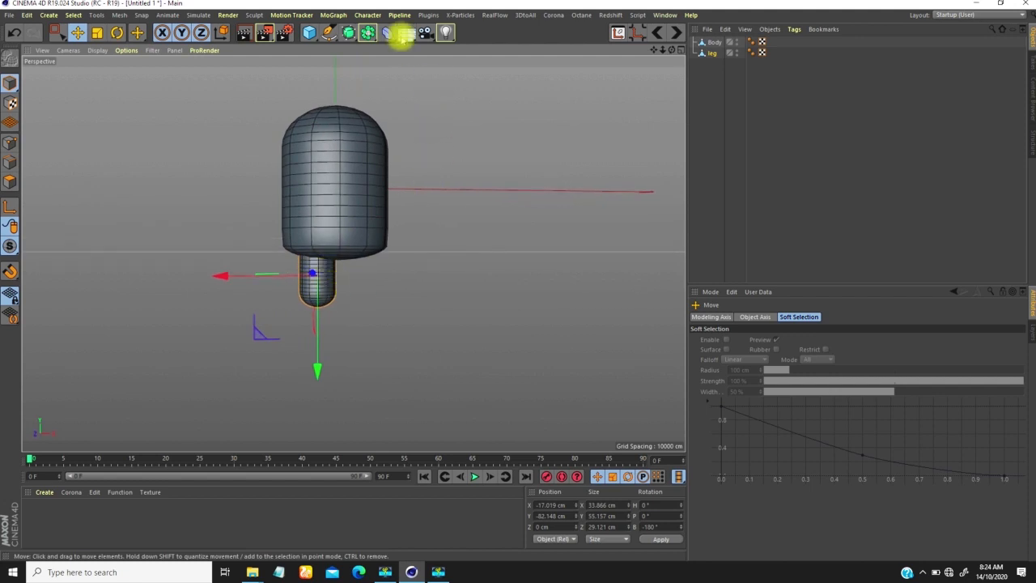
Add a Symmetry generator and make the leg its child to mirror it
{"action": "left_click", "coordinate": [368, 33]}
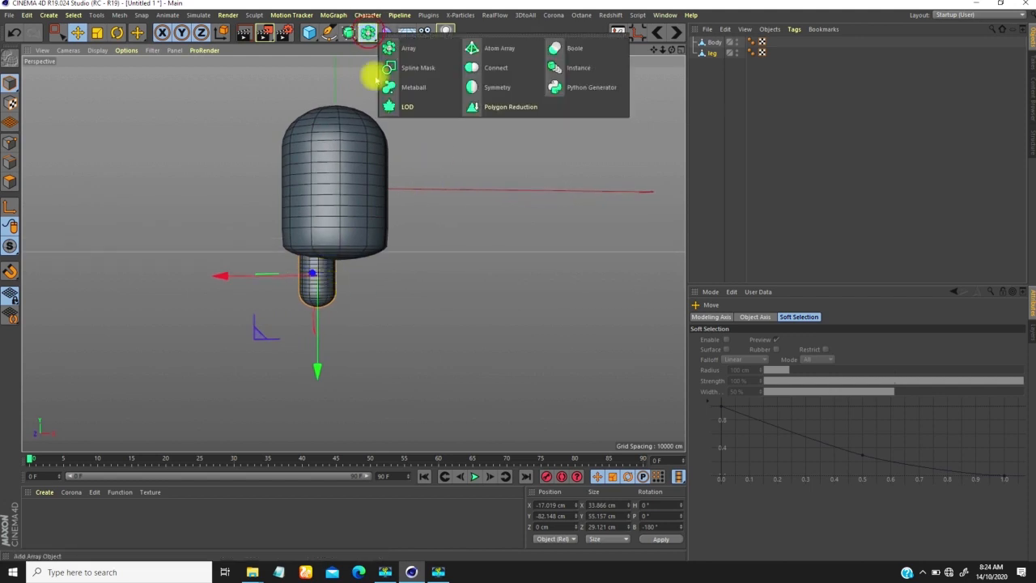
{"action": "left_click", "coordinate": [495, 88]}
{"action": "left_click_drag", "start_coordinate": [713, 64], "coordinate": [721, 42]}
Move the leg outward to about -22 cm in X to widen the gap between the mirrored legs
{"action": "left_click_drag", "start_coordinate": [351, 276], "coordinate": [317, 296], "text": "alt"}
{"action": "right_click_drag", "start_coordinate": [313, 283], "coordinate": [334, 265], "text": "alt"}
{"action": "left_click_drag", "start_coordinate": [353, 253], "coordinate": [319, 251], "text": "alt"}
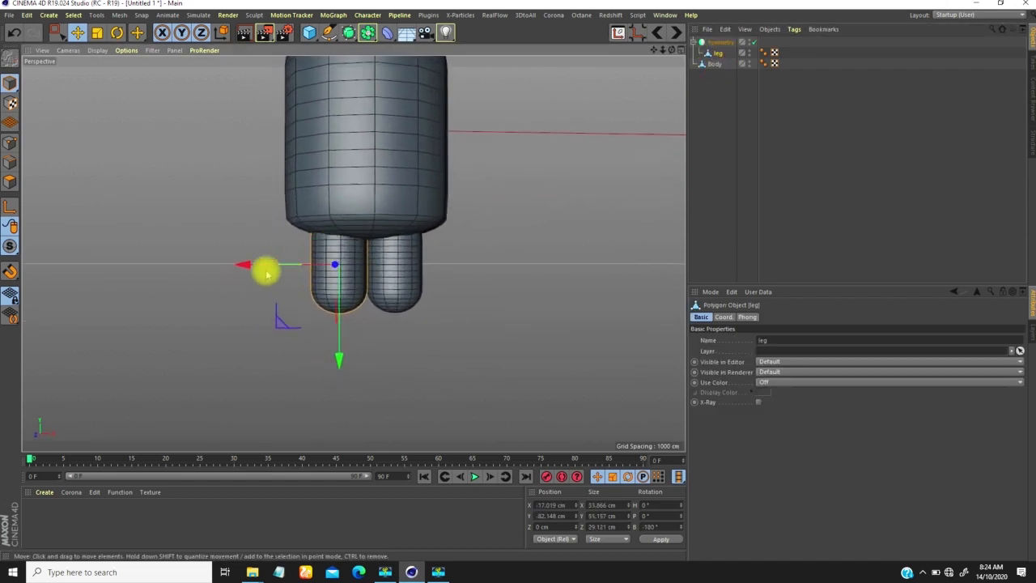
{"action": "left_click_drag", "start_coordinate": [252, 269], "coordinate": [250, 269]}
{"action": "left_click_drag", "start_coordinate": [339, 271], "coordinate": [314, 230], "text": "alt"}
{"action": "right_click_drag", "start_coordinate": [289, 278], "coordinate": [355, 292], "text": "alt"}
{"action": "mouse_move", "coordinate": [349, 364]}
{"action": "left_mouse_down"}
{"action": "mouse_move", "coordinate": [351, 382]}
{"action": "mouse_move", "coordinate": [349, 365]}
{"action": "left_mouse_up"}
{"action": "right_click_drag", "start_coordinate": [355, 296], "coordinate": [323, 285], "text": "alt"}
{"action": "left_click_drag", "start_coordinate": [322, 285], "coordinate": [368, 274], "text": "alt"}
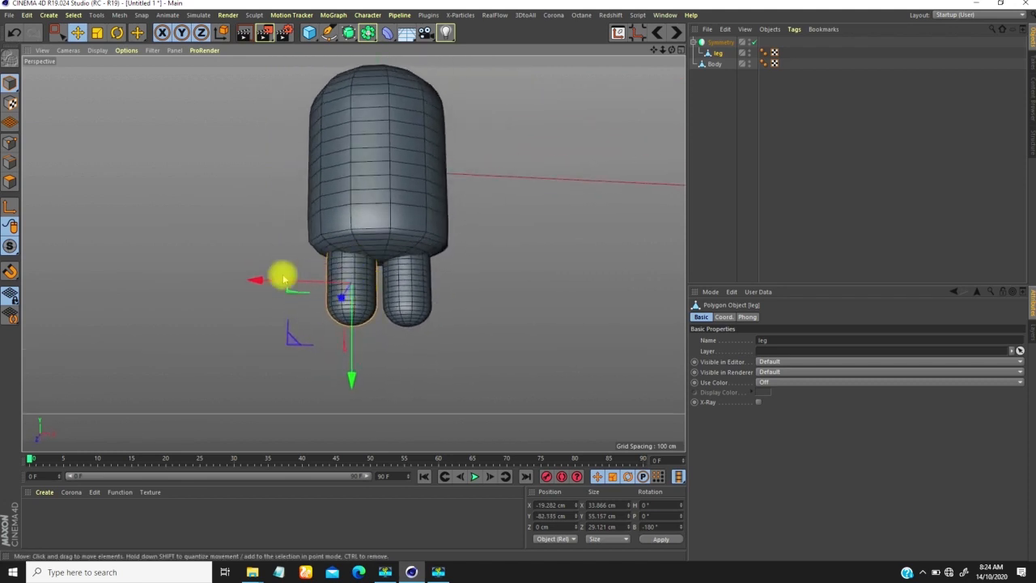
{"action": "left_click_drag", "start_coordinate": [275, 284], "coordinate": [404, 264], "text": "alt"}
{"action": "right_click_drag", "start_coordinate": [404, 263], "coordinate": [317, 275], "text": "alt"}
{"action": "left_click_drag", "start_coordinate": [317, 275], "coordinate": [371, 258], "text": "alt"}
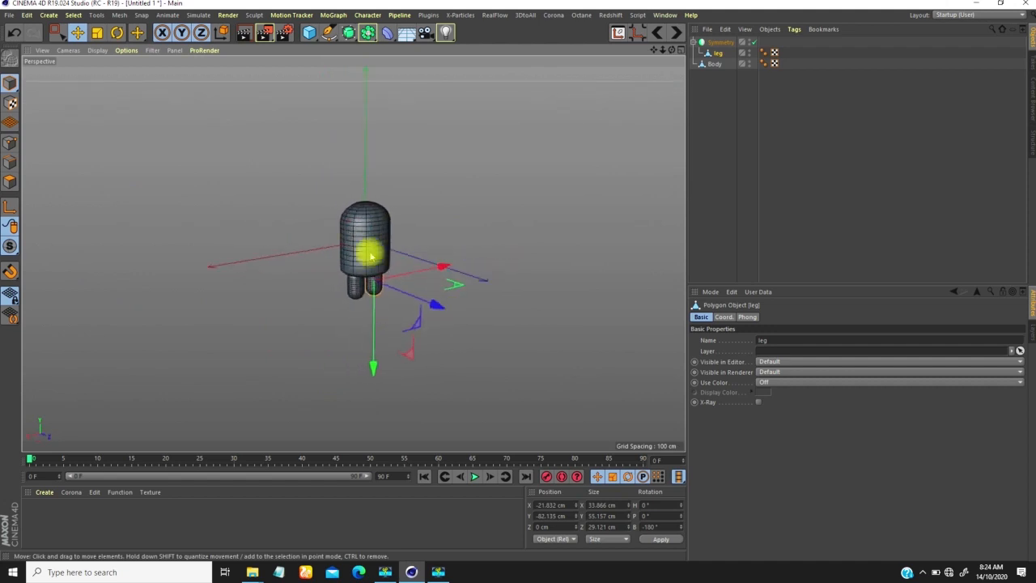
Add a cube and move it behind the body to about 123 cm in Z
{"action": "left_click", "coordinate": [309, 33]}
{"action": "left_click_drag", "start_coordinate": [337, 243], "coordinate": [421, 287], "text": "alt"}
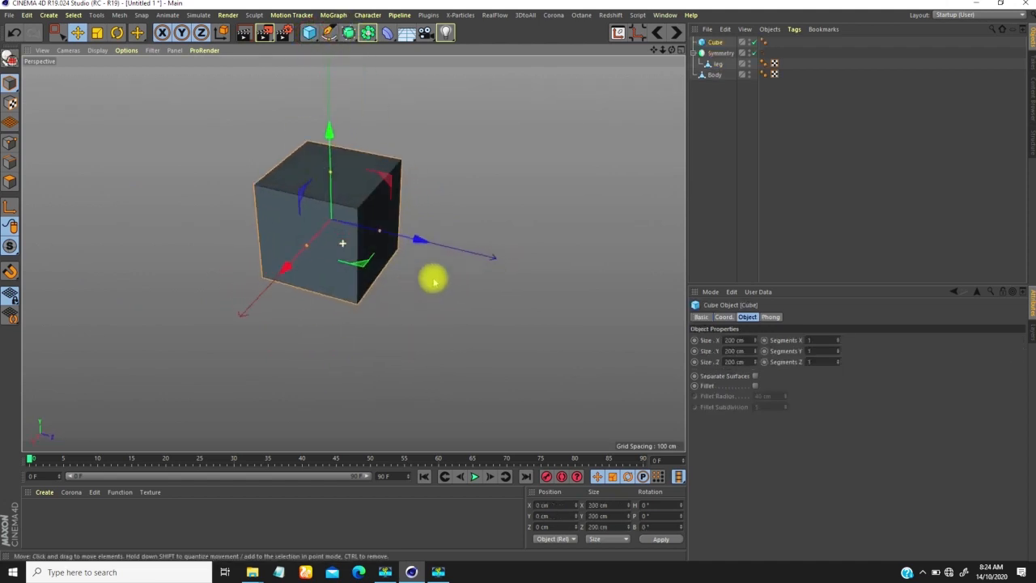
{"action": "left_click_drag", "start_coordinate": [421, 236], "coordinate": [459, 258]}
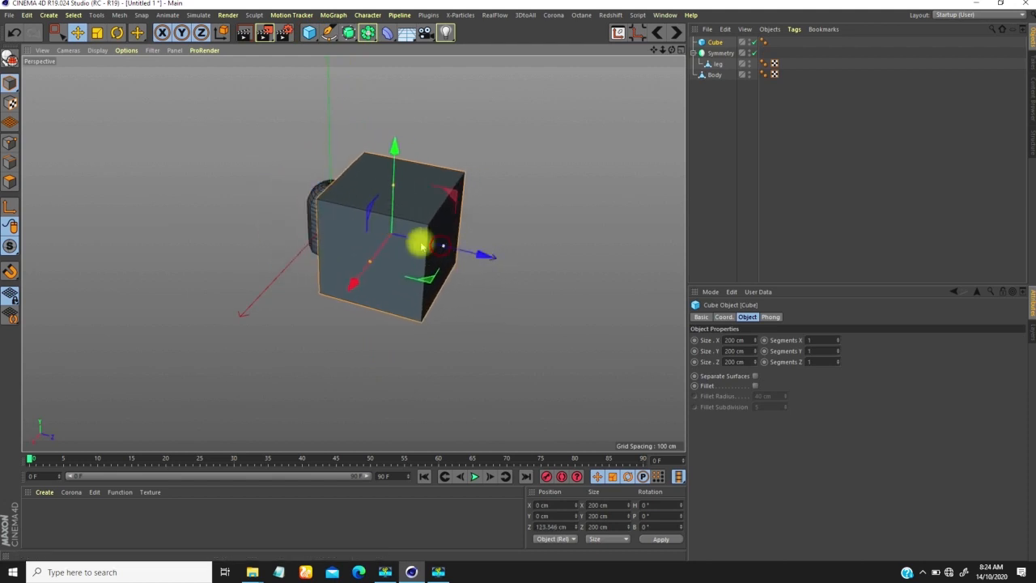
Resize the cube to about 60 x 78 x 23 cm and place it against the body's back at about 42 cm in Z
{"action": "key", "text": "t"}
{"action": "left_click_drag", "start_coordinate": [462, 205], "coordinate": [394, 287]}
{"action": "left_click_drag", "start_coordinate": [323, 355], "coordinate": [328, 350]}
{"action": "key", "text": "e"}
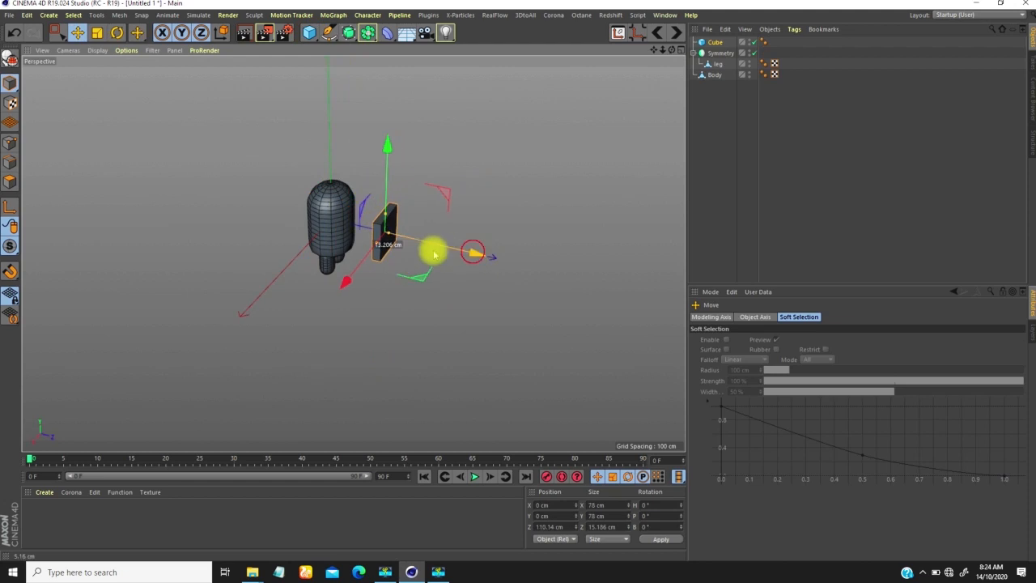
{"action": "left_click_drag", "start_coordinate": [363, 231], "coordinate": [389, 182], "text": "alt"}
{"action": "left_click_drag", "start_coordinate": [370, 125], "coordinate": [361, 139]}
{"action": "left_click_drag", "start_coordinate": [364, 242], "coordinate": [431, 285], "text": "alt"}
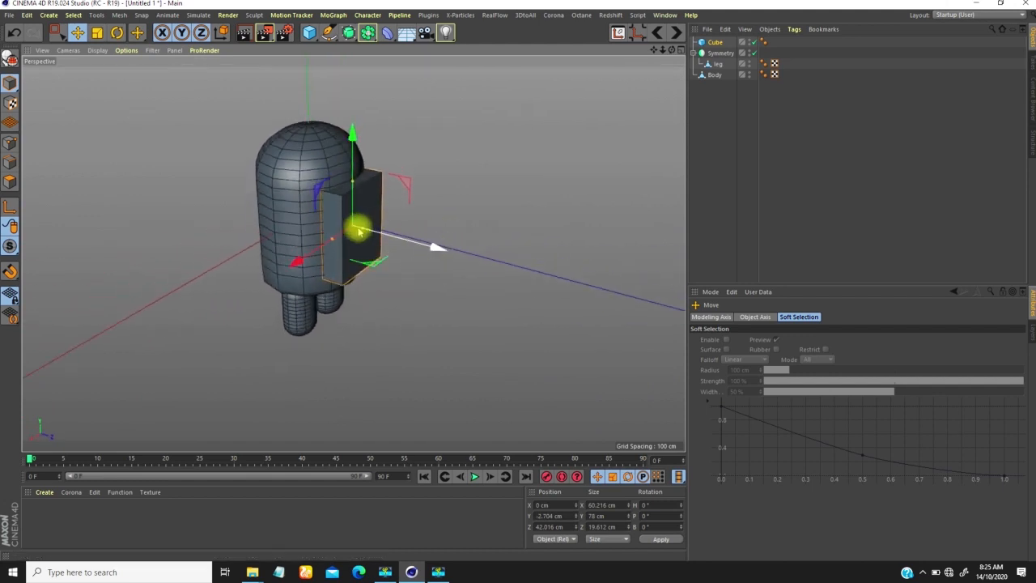
Rename the cube as BackPack
{"action": "left_click", "coordinate": [716, 43]}
{"action": "double_click", "coordinate": [715, 42]}
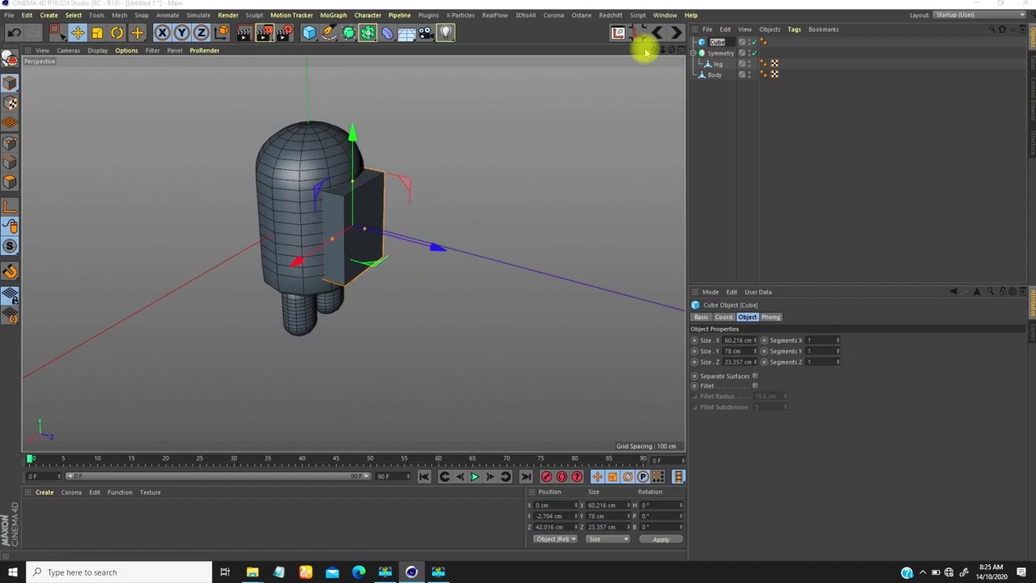
{"action": "type", "text": "BackPack"}
{"action": "key", "text": "Return"}
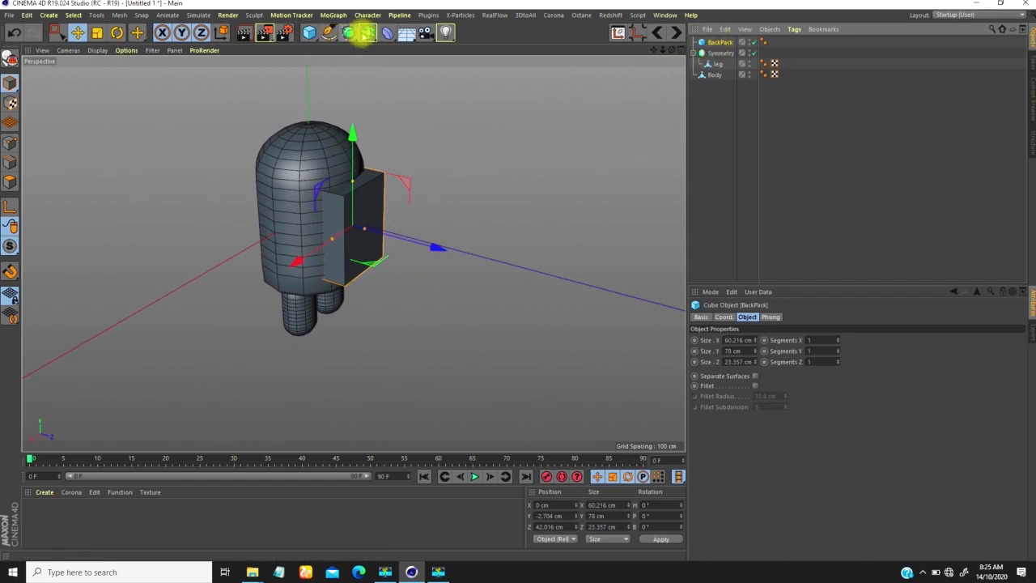
Add a Subdivision Surface generator and make BackPack its child to smooth it
{"action": "left_click", "coordinate": [348, 32]}
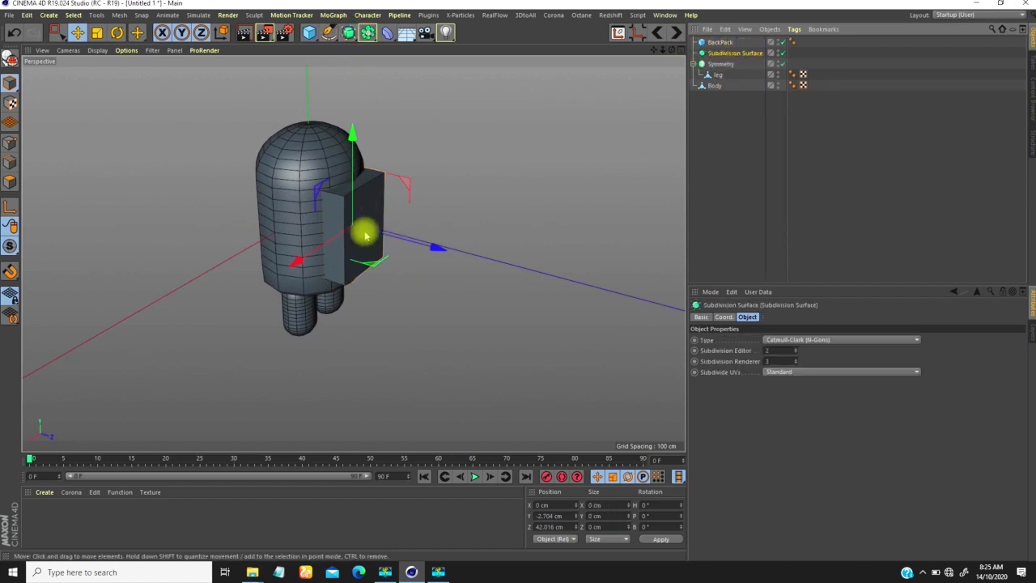
{"action": "left_click_drag", "start_coordinate": [719, 50], "coordinate": [728, 56]}
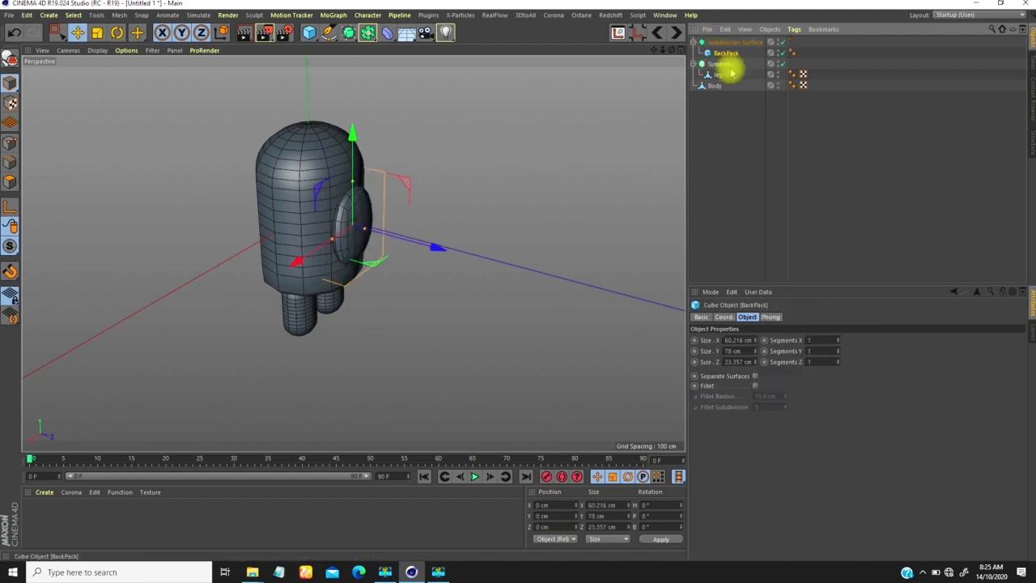
{"action": "left_click_drag", "start_coordinate": [336, 205], "coordinate": [317, 225], "text": "alt"}
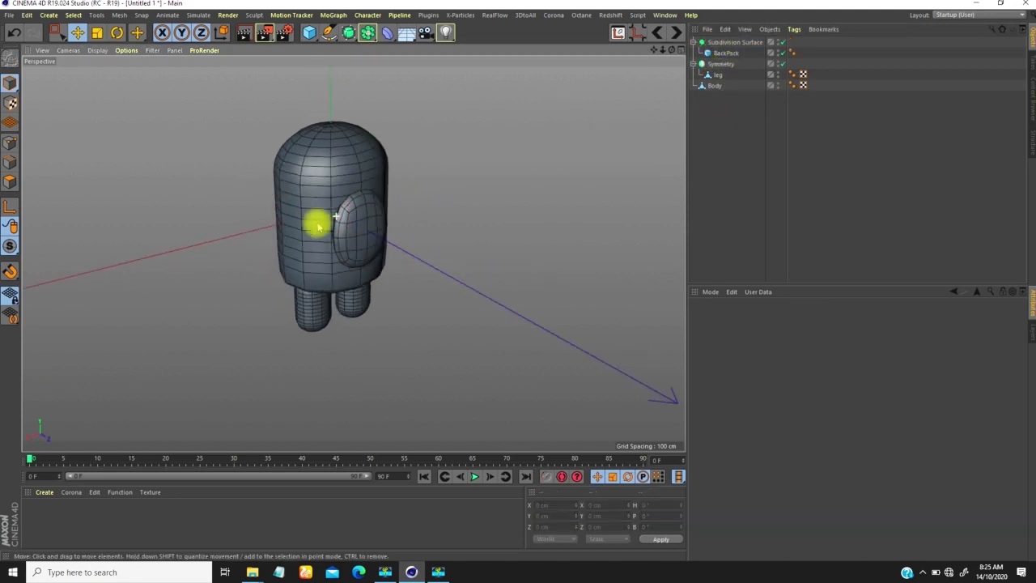
{"action": "scroll", "coordinate": [361, 228], "scroll_direction": "up", "scroll_amount": 2}
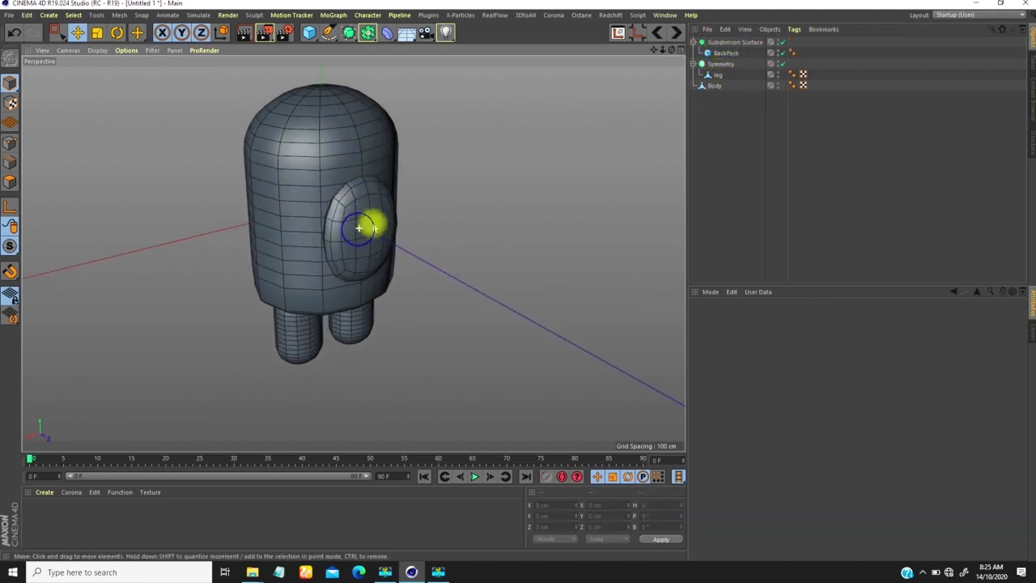
Convert BackPack to an editable polygon object and switch to point editing
{"action": "left_click", "coordinate": [725, 52]}
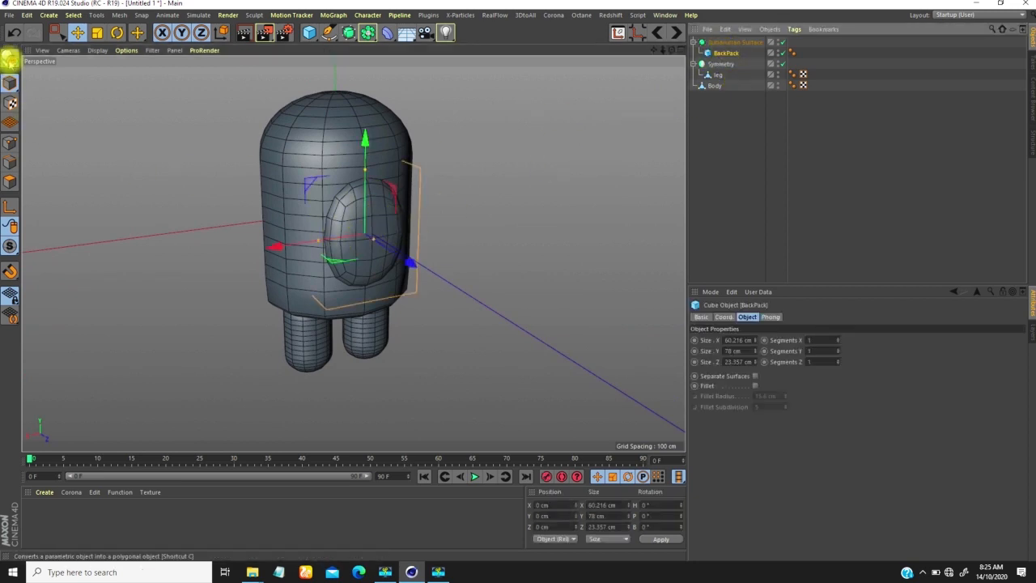
{"action": "left_click", "coordinate": [10, 56]}
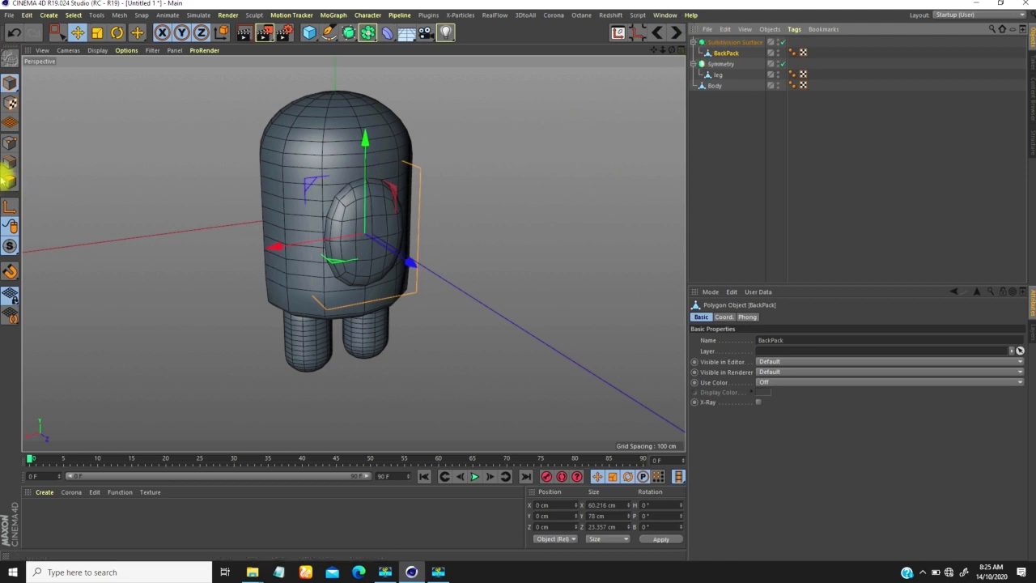
{"action": "left_click", "coordinate": [9, 143]}
{"action": "left_click_drag", "start_coordinate": [329, 206], "coordinate": [346, 234], "text": "alt"}
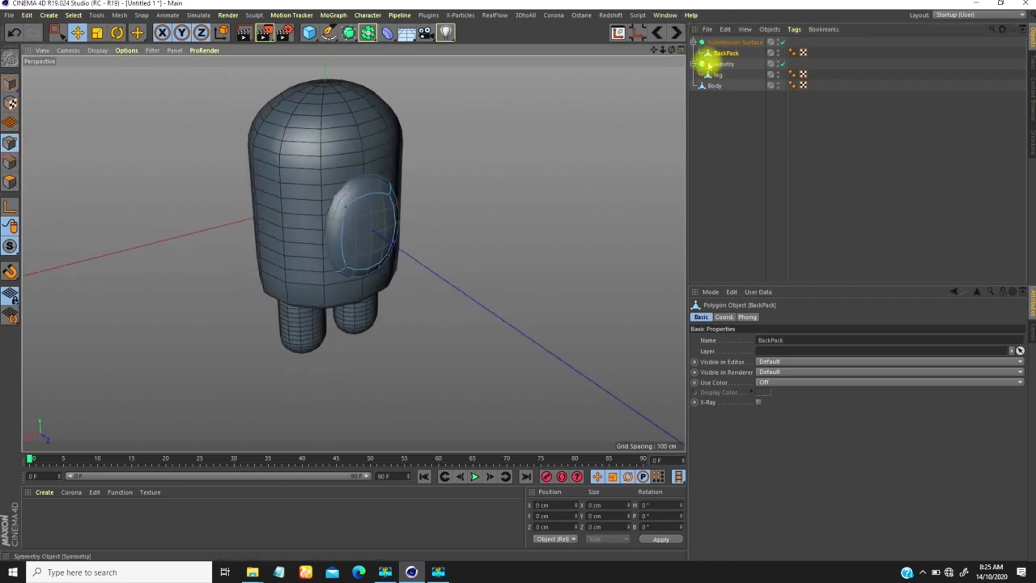
Add a vertical loop cut through the middle of the BackPack's width, centred at 50%
{"action": "key", "text": "k"}
{"action": "key", "text": "l"}
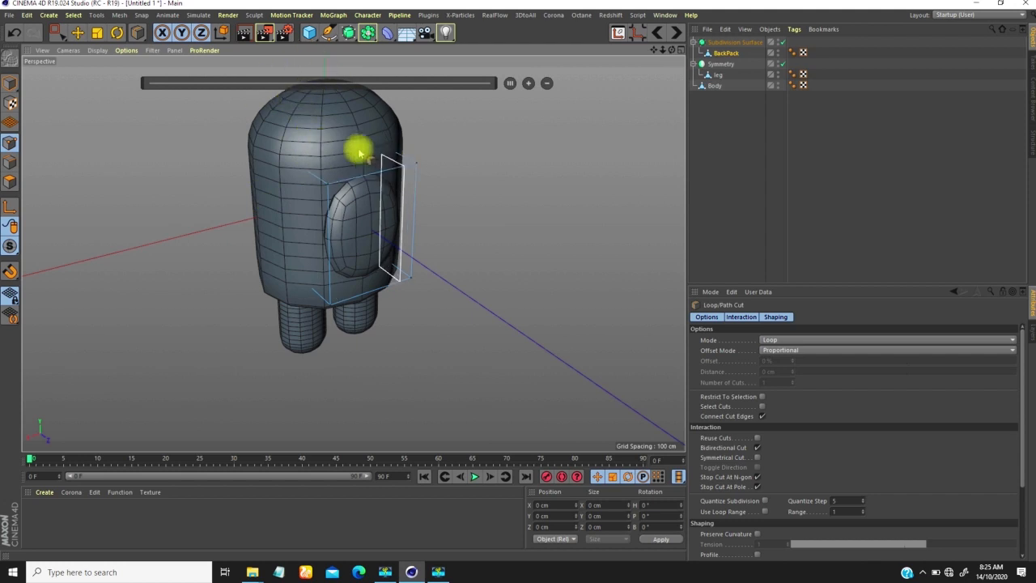
{"action": "left_click_drag", "start_coordinate": [347, 197], "coordinate": [377, 173], "text": "alt"}
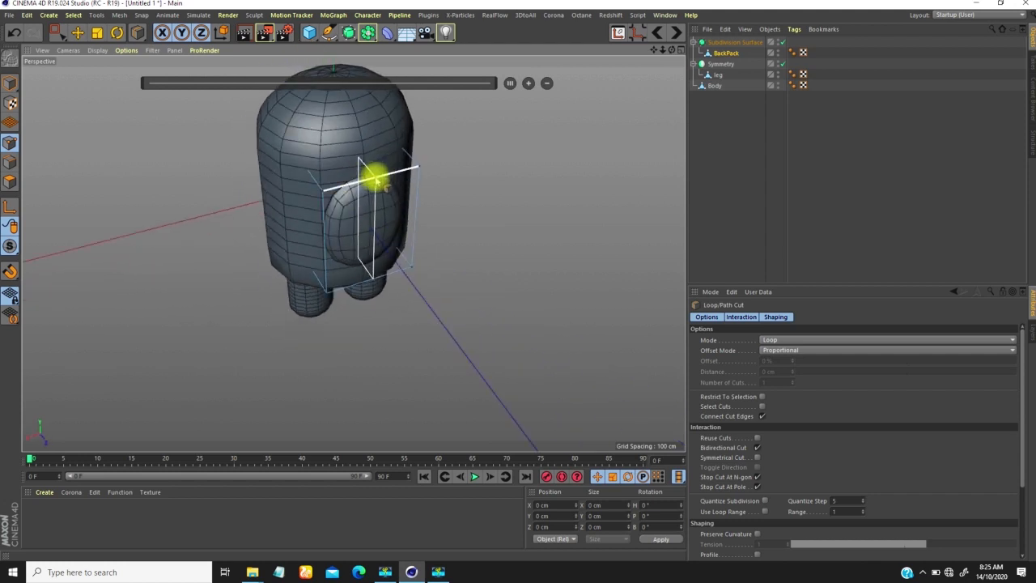
{"action": "left_click", "coordinate": [376, 179]}
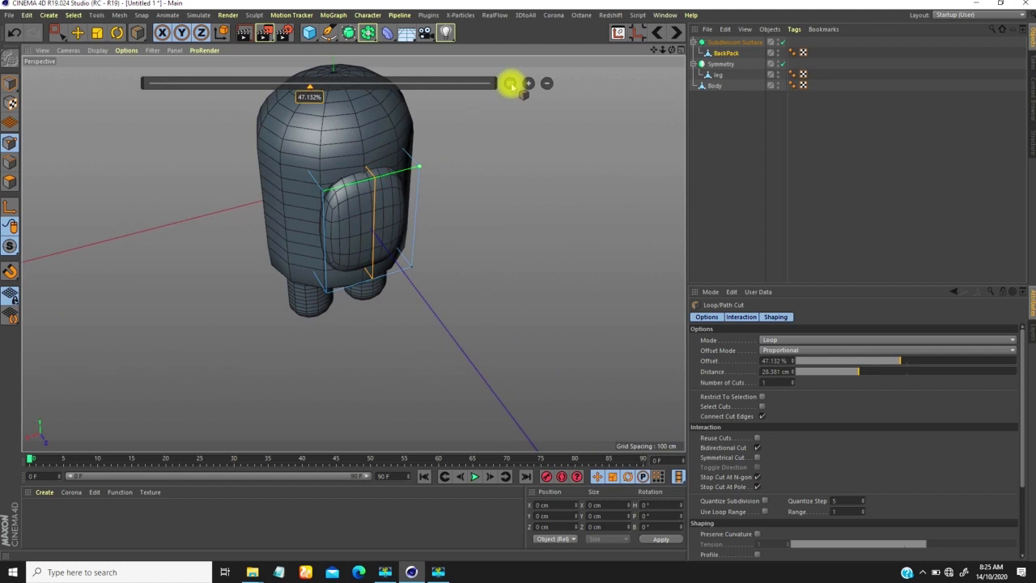
{"action": "left_click", "coordinate": [509, 84]}
Add two more BackPack loop cuts at 50%, one across its height and one through its thickness
{"action": "left_click_drag", "start_coordinate": [389, 197], "coordinate": [335, 242], "text": "alt"}
{"action": "left_click", "coordinate": [510, 83]}
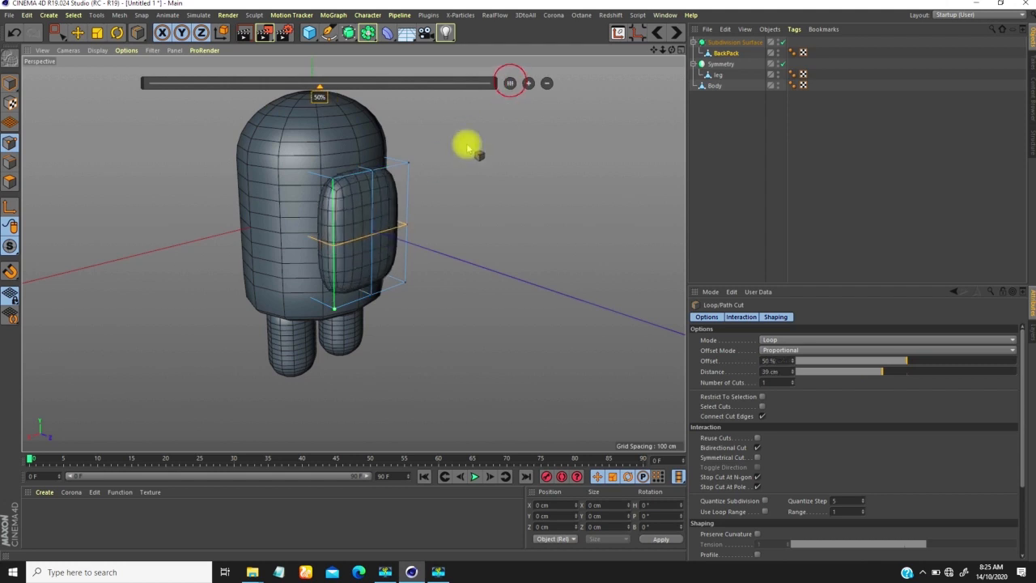
{"action": "left_click_drag", "start_coordinate": [397, 186], "coordinate": [351, 192], "text": "alt"}
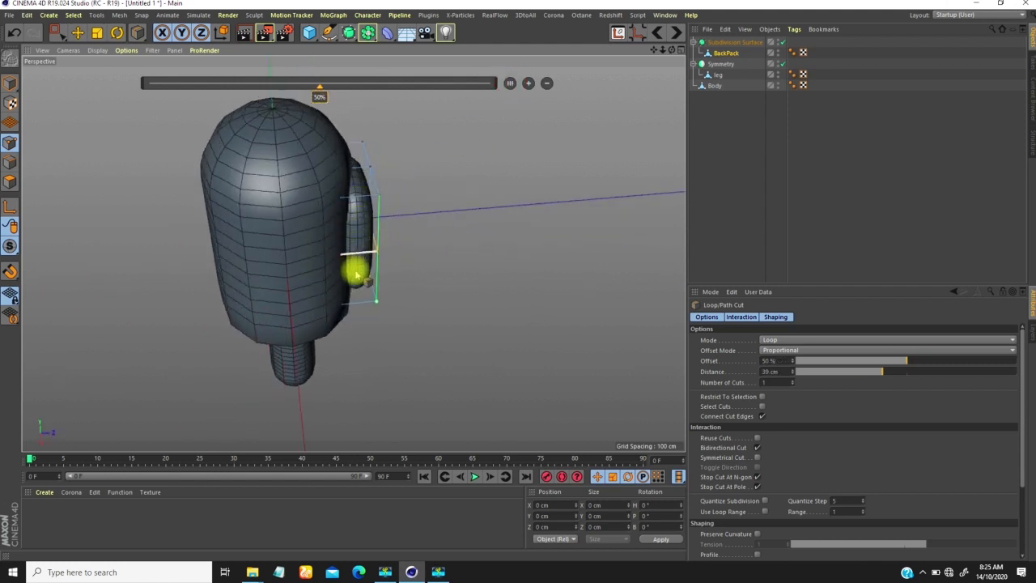
{"action": "left_click", "coordinate": [359, 304]}
{"action": "left_click", "coordinate": [513, 83]}
{"action": "left_click_drag", "start_coordinate": [402, 238], "coordinate": [289, 221], "text": "alt"}
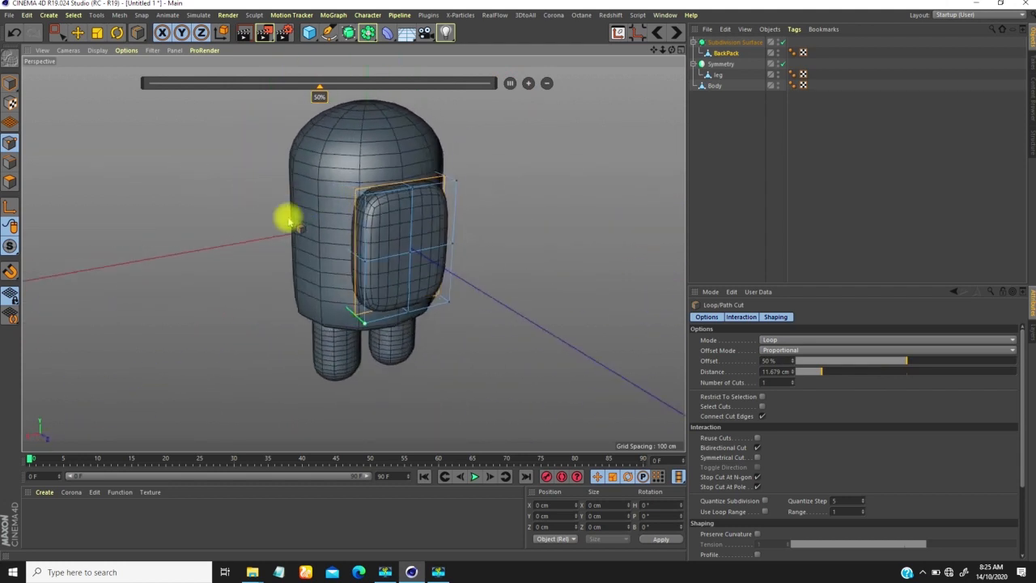
Return to whole-object editing with the Move tool and view the character from the front
{"action": "left_click", "coordinate": [14, 81]}
{"action": "mouse_move", "coordinate": [348, 241]}
{"action": "left_mouse_down", "text": "alt"}
{"action": "mouse_move", "coordinate": [365, 259]}
{"action": "mouse_move", "coordinate": [534, 240]}
{"action": "mouse_move", "coordinate": [389, 283]}
{"action": "mouse_move", "coordinate": [361, 264]}
{"action": "mouse_move", "coordinate": [479, 243]}
{"action": "mouse_move", "coordinate": [377, 281]}
{"action": "mouse_move", "coordinate": [335, 251]}
{"action": "mouse_move", "coordinate": [354, 238]}
{"action": "mouse_move", "coordinate": [341, 257]}
{"action": "left_mouse_up", "text": "alt"}
{"action": "scroll", "coordinate": [361, 251], "scroll_direction": "up", "scroll_amount": 4}
{"action": "middle_click_drag", "start_coordinate": [375, 217], "coordinate": [377, 195], "text": "alt"}
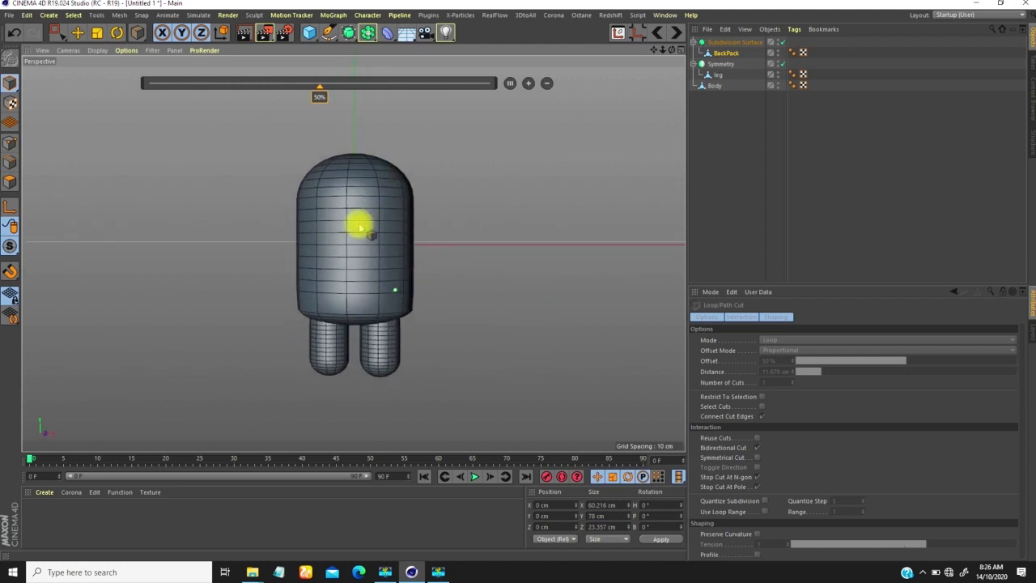
{"action": "scroll", "coordinate": [370, 204], "scroll_direction": "up", "scroll_amount": 2}
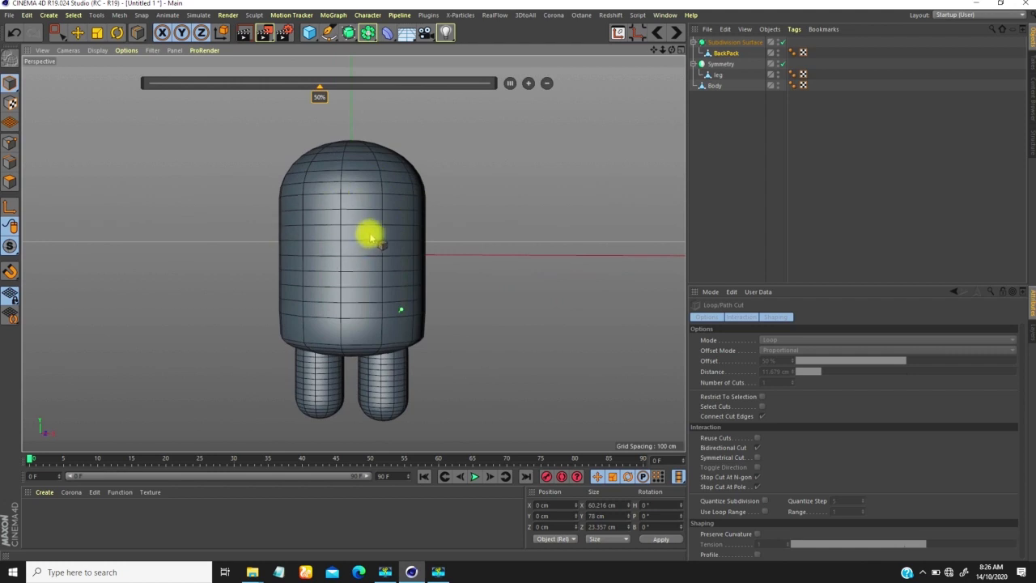
{"action": "left_click_drag", "start_coordinate": [371, 238], "coordinate": [345, 253], "text": "alt"}
{"action": "middle_click_drag", "start_coordinate": [355, 249], "coordinate": [320, 228], "text": "alt"}
{"action": "scroll", "coordinate": [335, 193], "scroll_direction": "up", "scroll_amount": 4}
{"action": "scroll", "coordinate": [330, 199], "scroll_direction": "down", "scroll_amount": 4}
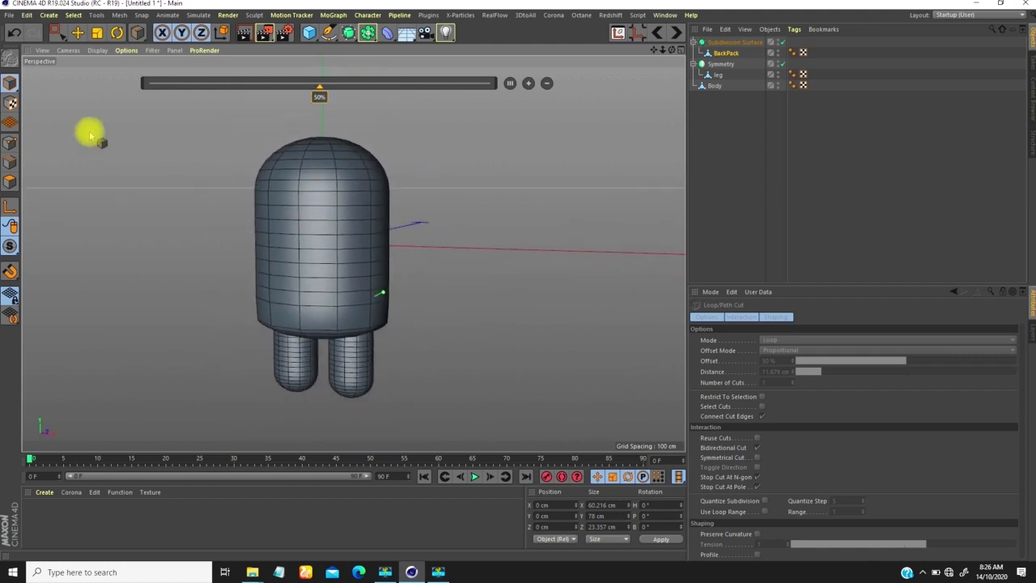
{"action": "left_click", "coordinate": [77, 32]}
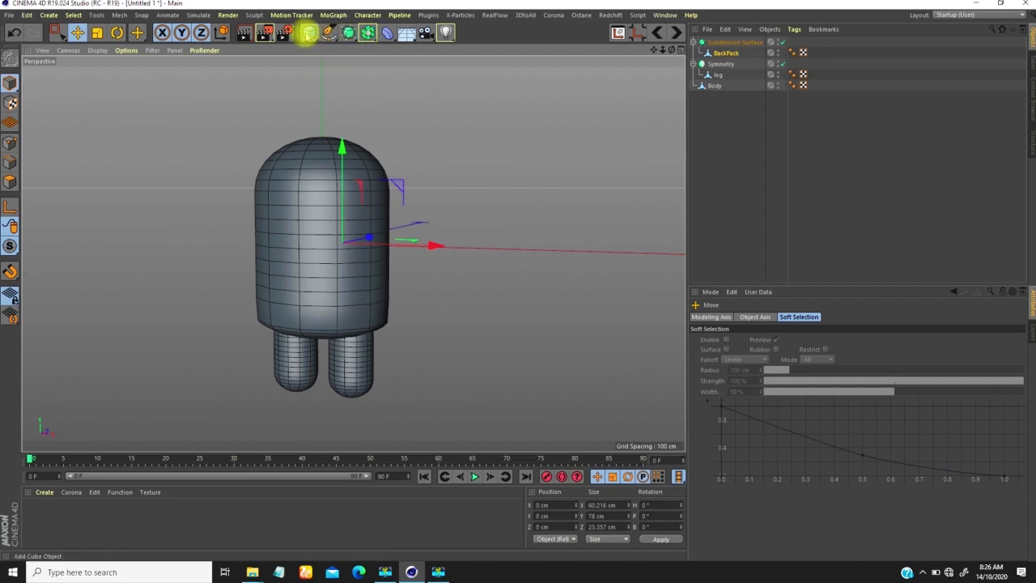
Add a sphere with a radius of about 39 cm and move it forward to about -38 cm in Z
{"action": "left_click_drag", "start_coordinate": [310, 34], "coordinate": [494, 73]}
{"action": "left_click_drag", "start_coordinate": [383, 214], "coordinate": [353, 279], "text": "alt"}
{"action": "scroll", "coordinate": [335, 170], "scroll_direction": "up", "scroll_amount": 3}
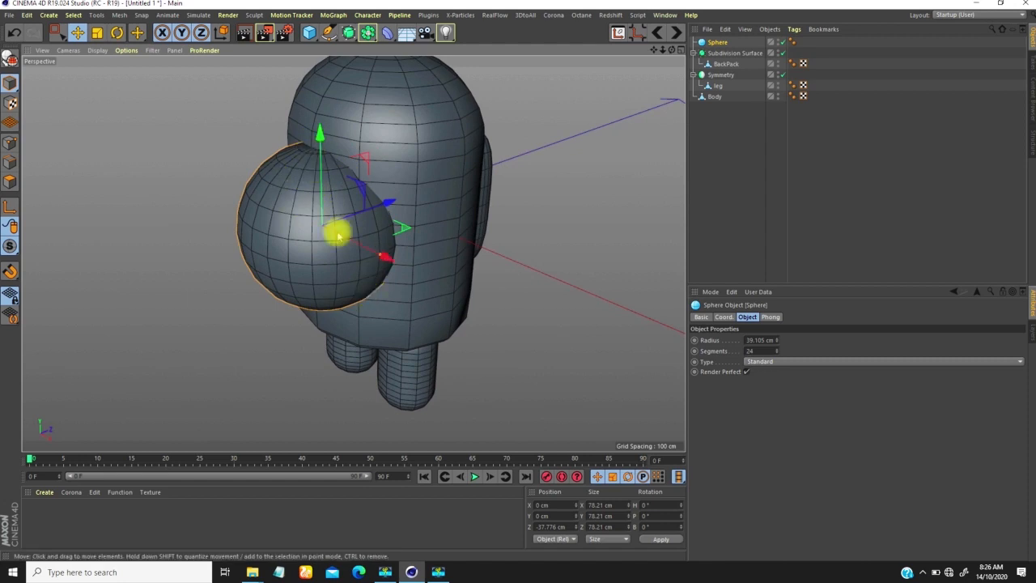
Set the sphere's type to Hexahedron, shrink its radius to about 27 cm, and place it at about 17 cm in Y and -56 cm in Z
{"action": "left_click", "coordinate": [760, 361]}
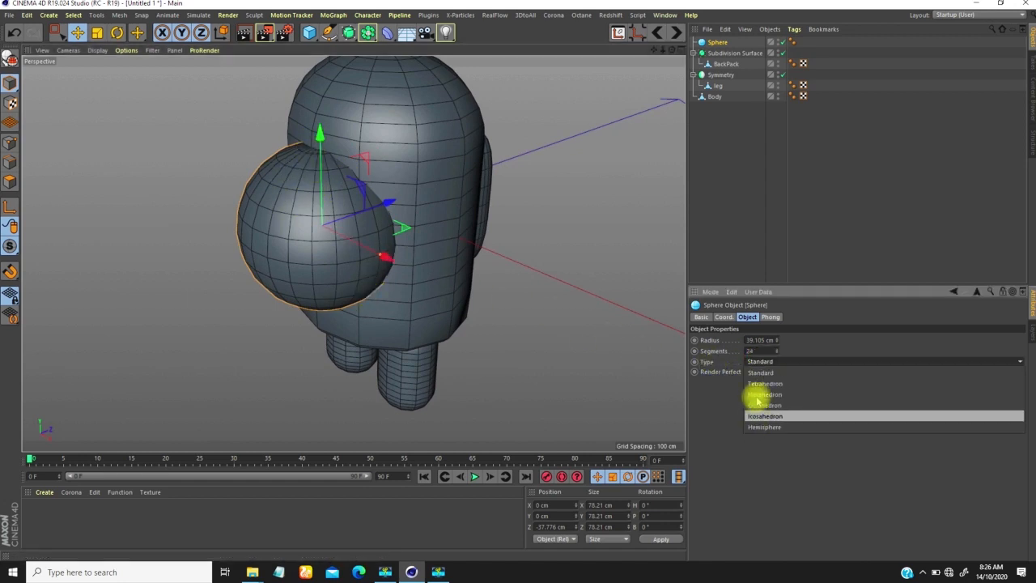
{"action": "left_click", "coordinate": [764, 394]}
{"action": "left_click_drag", "start_coordinate": [289, 196], "coordinate": [354, 186], "text": "alt"}
{"action": "left_click_drag", "start_coordinate": [282, 227], "coordinate": [318, 187], "text": "alt"}
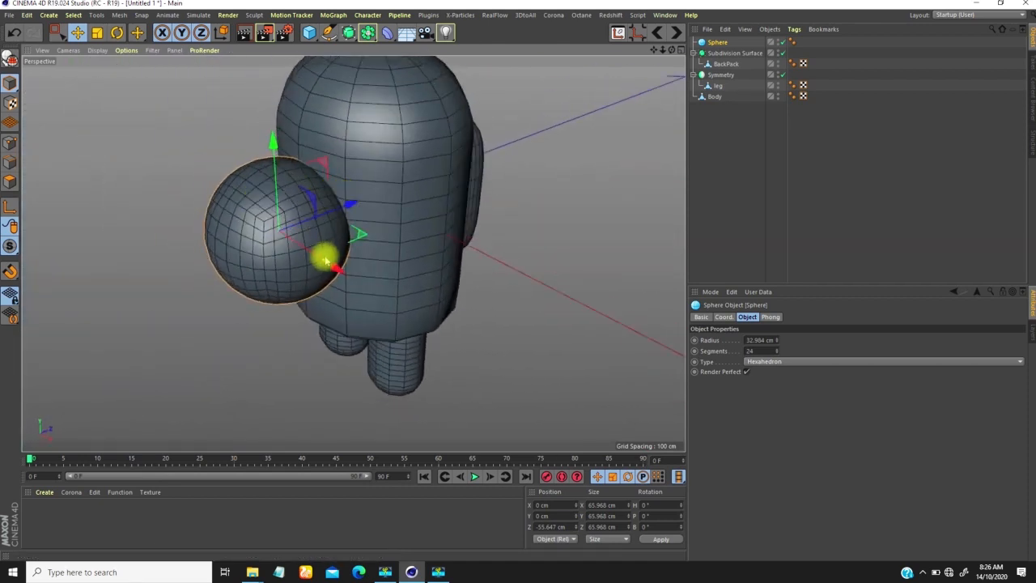
{"action": "left_click_drag", "start_coordinate": [275, 145], "coordinate": [241, 170]}
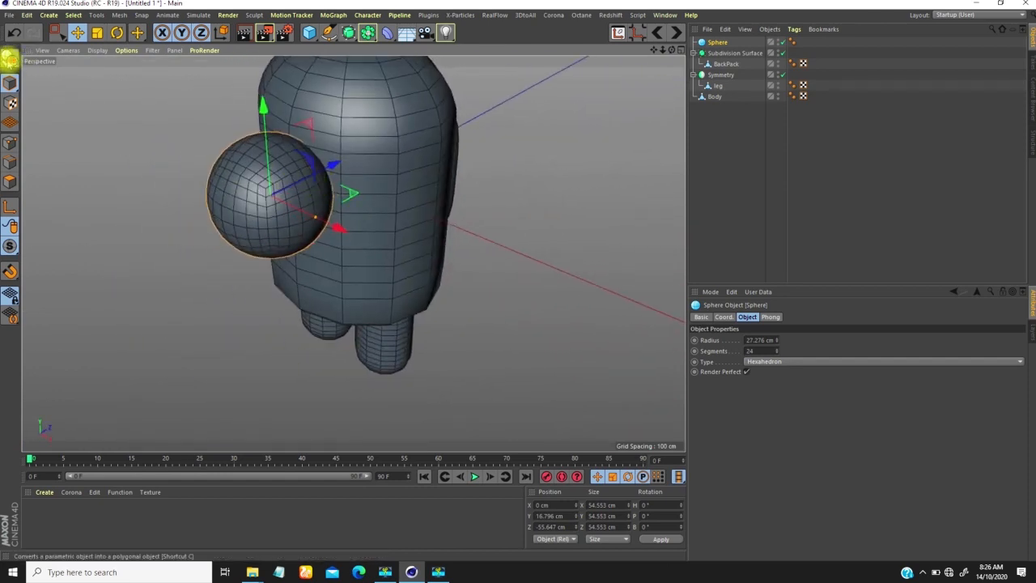
Make the sphere editable, scale it to about 72 x 55 x 35 cm, and move it to about -46 cm in Z
{"action": "left_click", "coordinate": [10, 59]}
{"action": "key", "text": "t"}
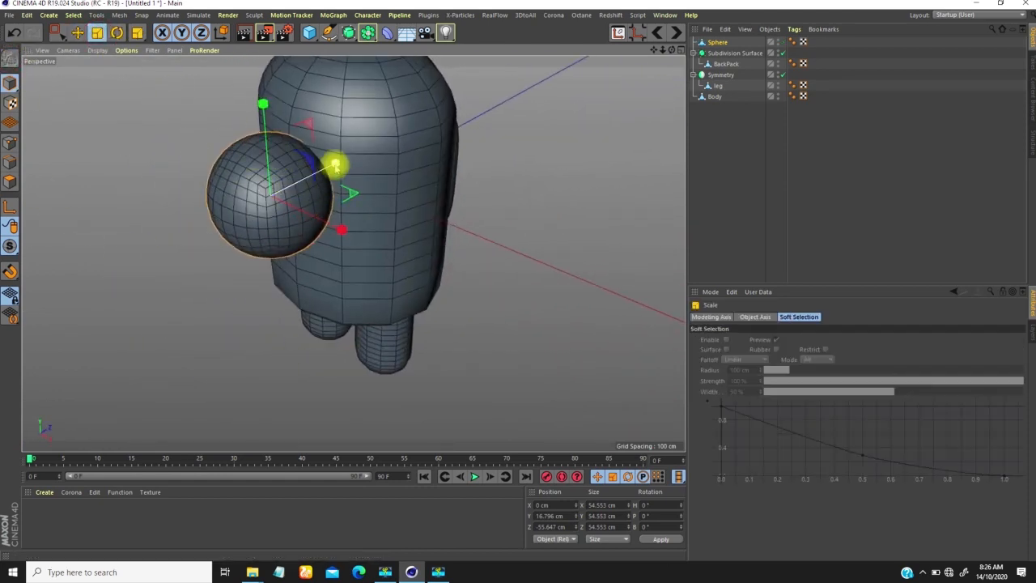
{"action": "left_click_drag", "start_coordinate": [337, 165], "coordinate": [316, 175]}
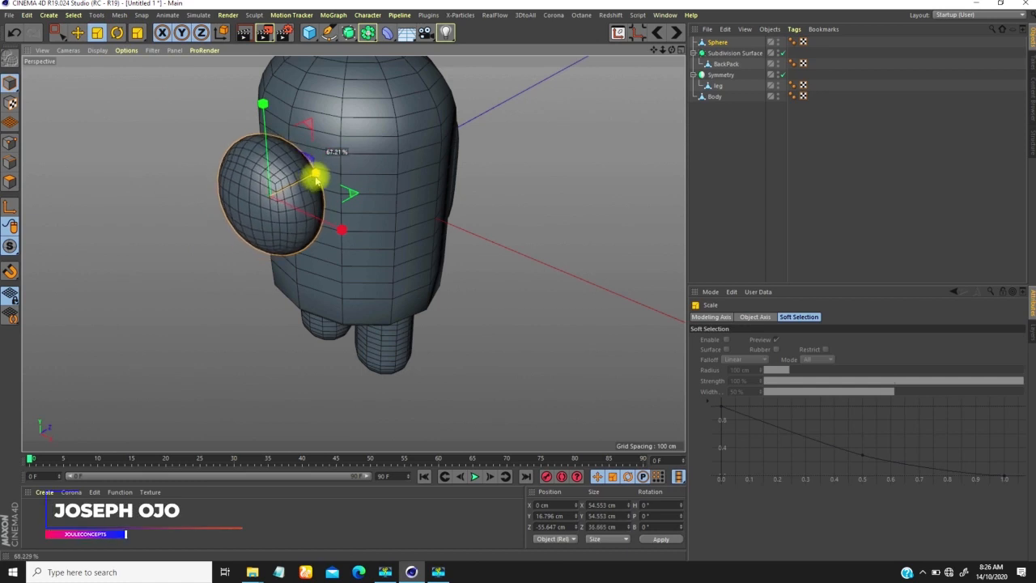
{"action": "left_click_drag", "start_coordinate": [274, 229], "coordinate": [421, 159], "text": "alt"}
{"action": "mouse_move", "coordinate": [333, 175]}
{"action": "left_mouse_down", "text": "alt"}
{"action": "mouse_move", "coordinate": [440, 120]}
{"action": "mouse_move", "coordinate": [592, 115]}
{"action": "mouse_move", "coordinate": [384, 157]}
{"action": "mouse_move", "coordinate": [324, 127]}
{"action": "mouse_move", "coordinate": [374, 157]}
{"action": "mouse_move", "coordinate": [337, 177]}
{"action": "left_mouse_up", "text": "alt"}
{"action": "middle_click_drag", "start_coordinate": [338, 177], "coordinate": [361, 188], "text": "alt"}
{"action": "right_click_drag", "start_coordinate": [362, 188], "coordinate": [305, 152], "text": "alt"}
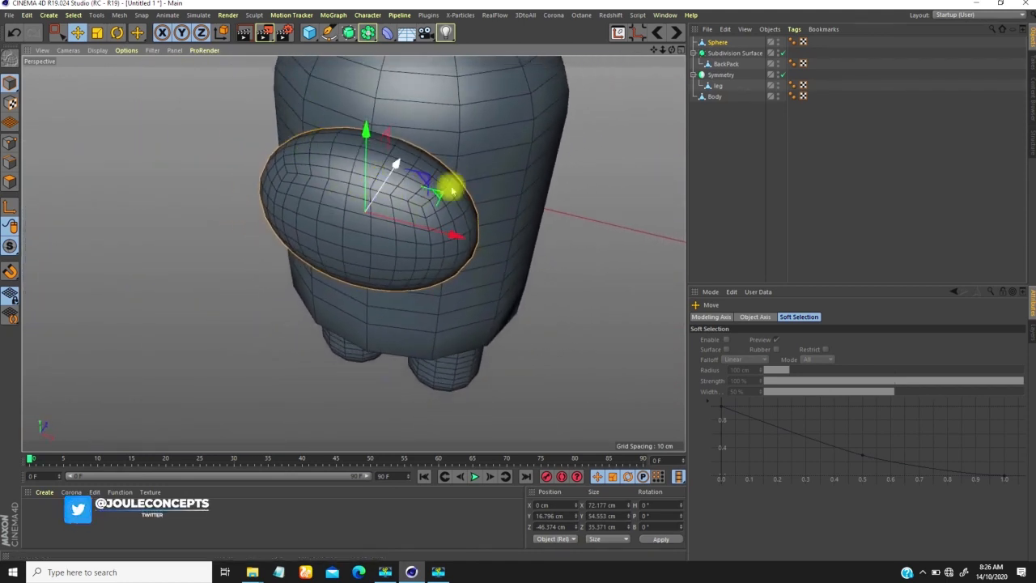
Isolate the flattened sphere in the viewport with Viewport Solo
{"action": "left_click_drag", "start_coordinate": [413, 205], "coordinate": [375, 208], "text": "alt"}
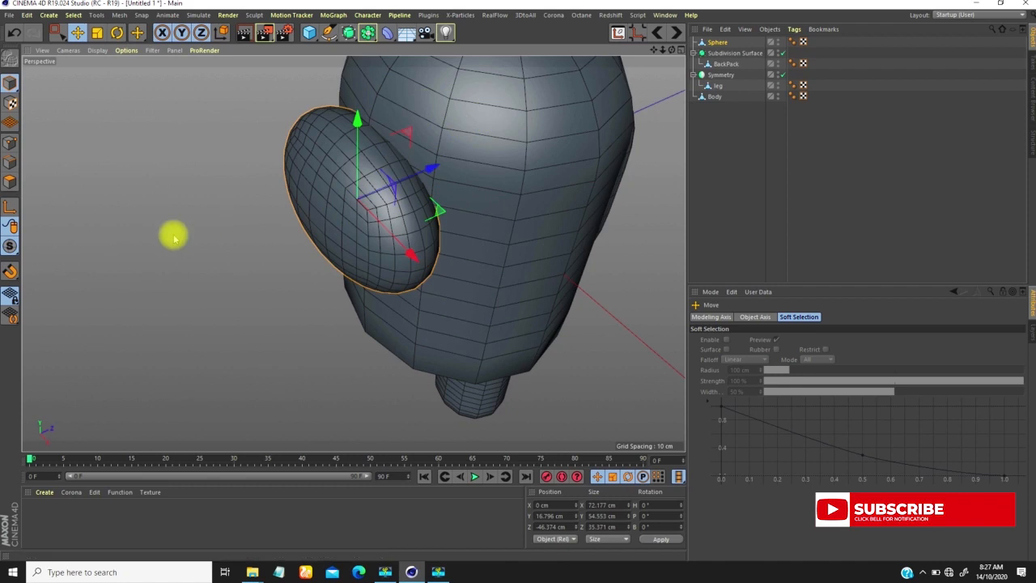
{"action": "left_click_drag", "start_coordinate": [10, 271], "coordinate": [76, 280]}
{"action": "left_click_drag", "start_coordinate": [366, 204], "coordinate": [320, 211], "text": "alt"}
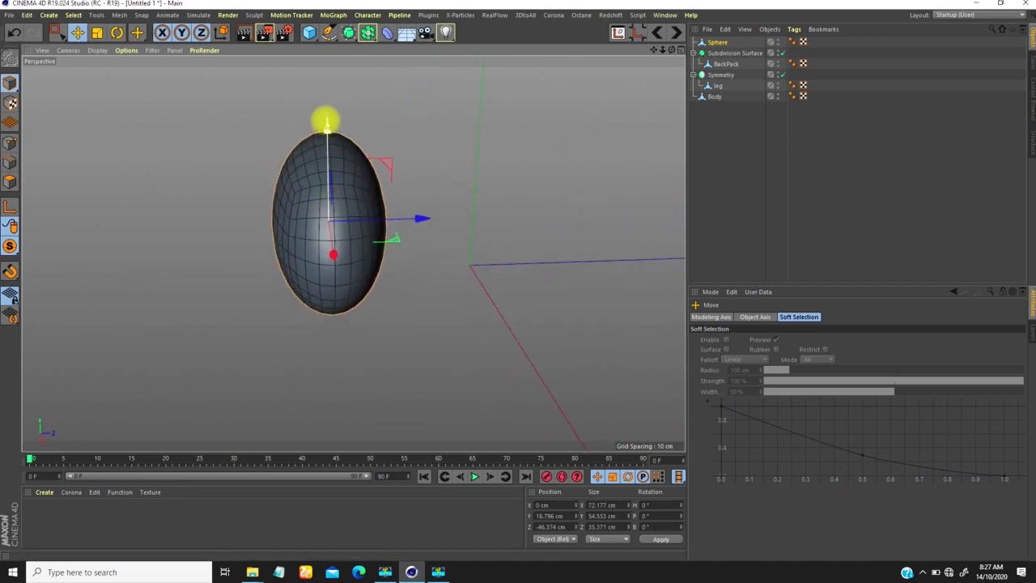
Loop-select the polygon ring just behind the flattened sphere's middle, fill the selection over the back half, and delete those polygons
{"action": "left_click", "coordinate": [10, 181]}
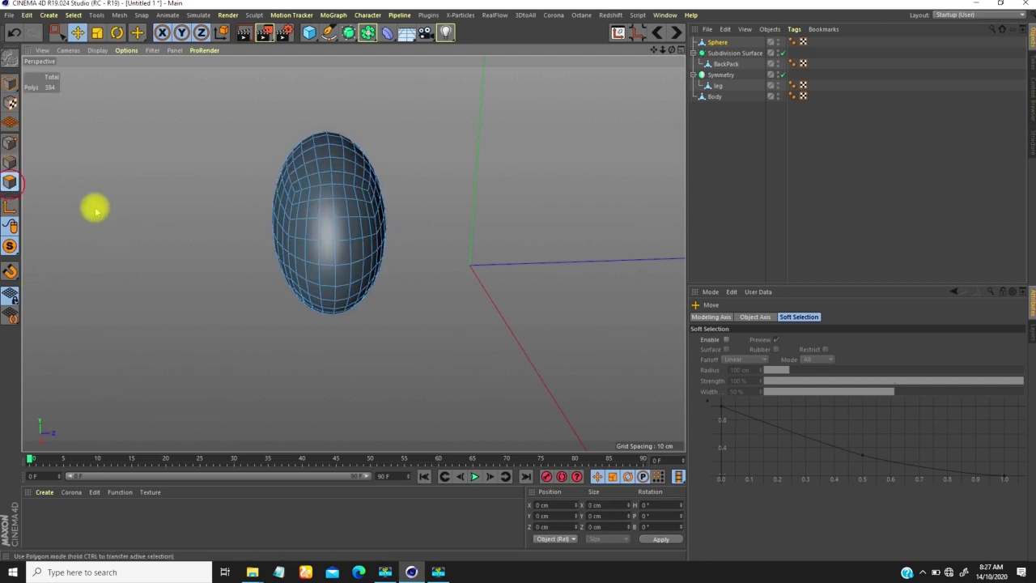
{"action": "key", "text": "u"}
{"action": "key", "text": "l"}
{"action": "left_click_drag", "start_coordinate": [349, 207], "coordinate": [335, 201], "text": "alt"}
{"action": "left_click", "coordinate": [357, 217]}
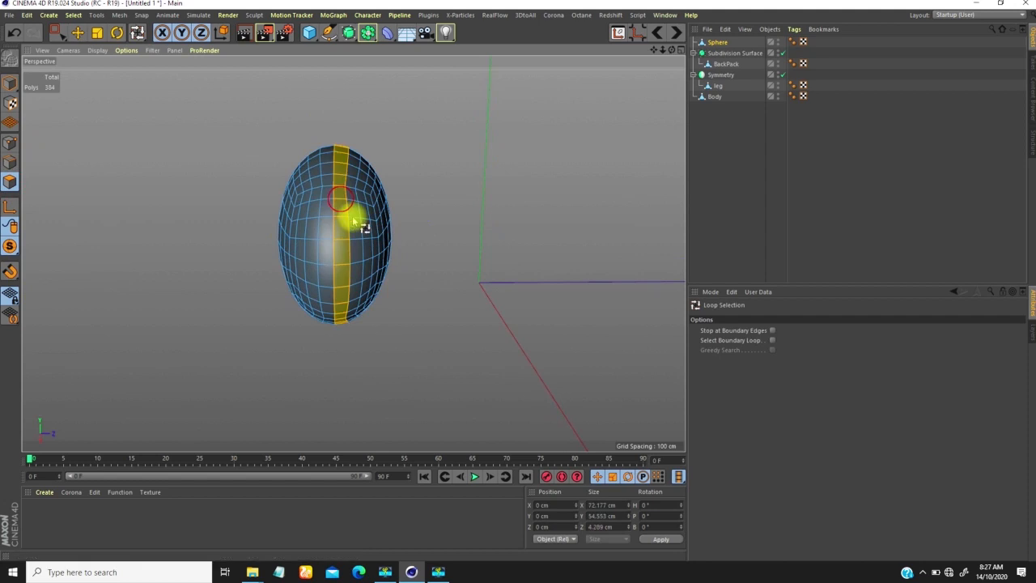
{"action": "key", "text": "u"}
{"action": "key", "text": "f"}
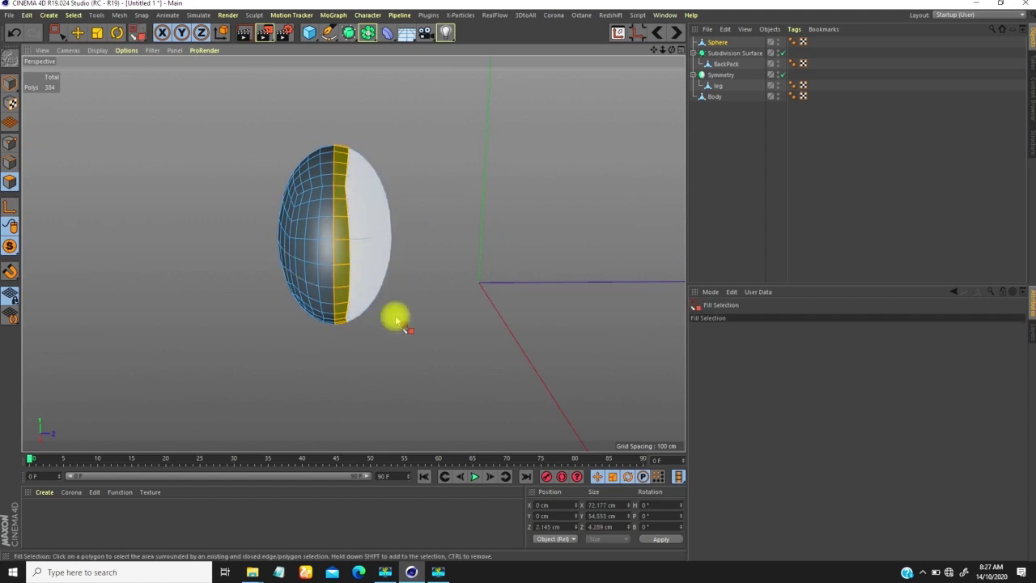
{"action": "left_click", "coordinate": [368, 235]}
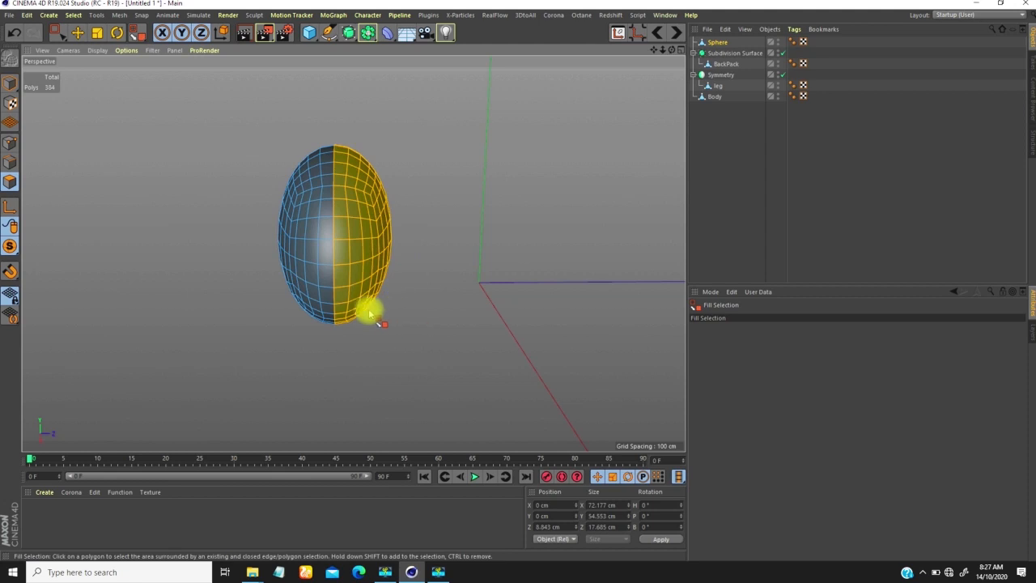
{"action": "key", "text": "Delete"}
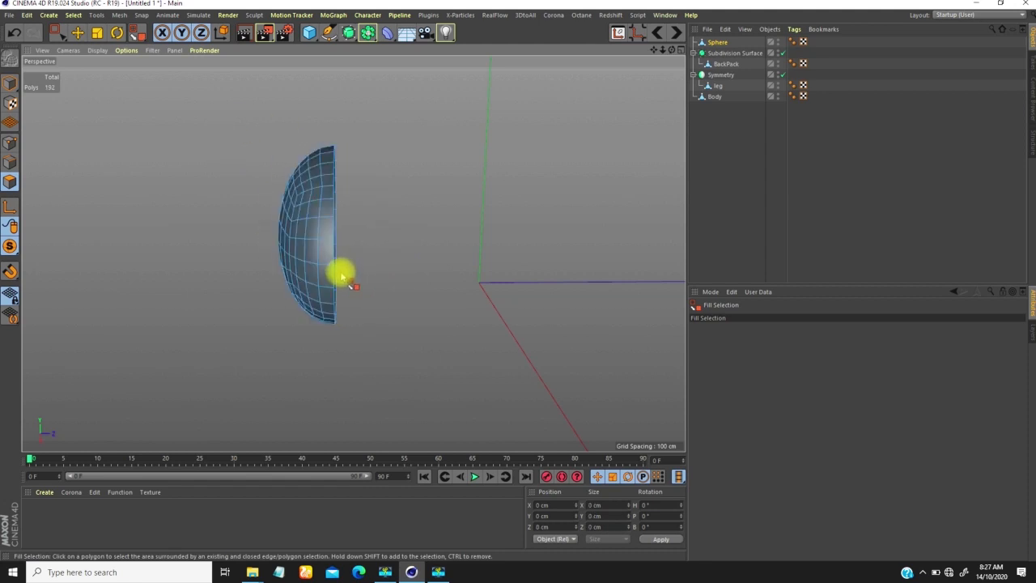
Optimize the half sphere's points to remove the stray ones left behind by the deleted half
{"action": "left_click_drag", "start_coordinate": [343, 273], "coordinate": [327, 251], "text": "alt"}
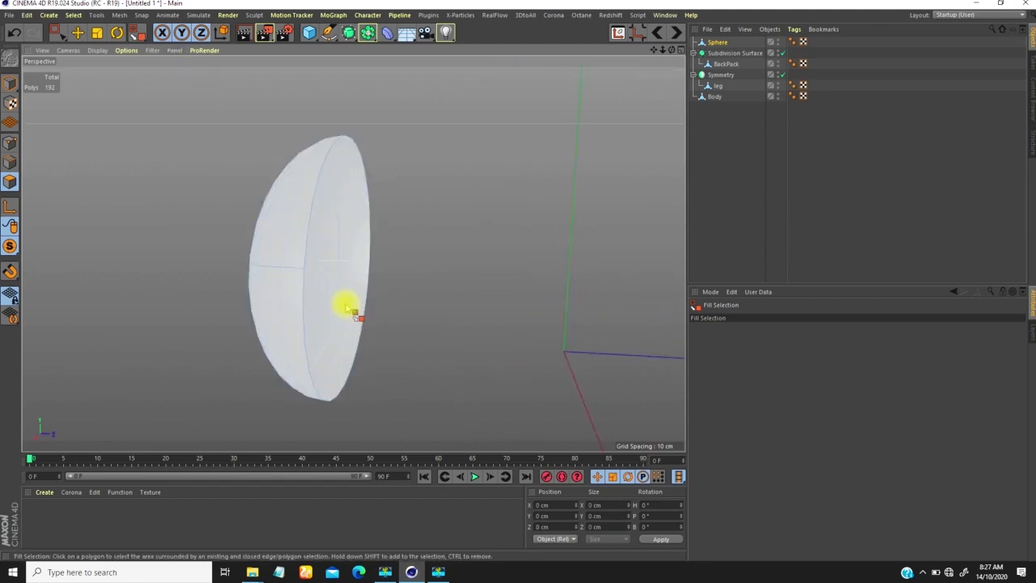
{"action": "left_click", "coordinate": [10, 144]}
{"action": "left_click_drag", "start_coordinate": [356, 253], "coordinate": [410, 192], "text": "alt"}
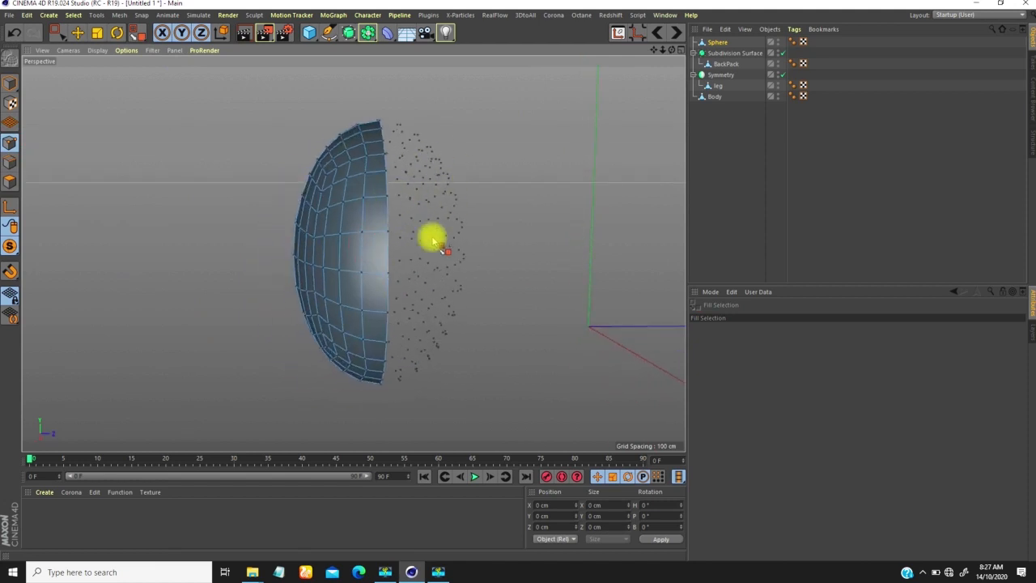
{"action": "right_click", "coordinate": [536, 161]}
{"action": "left_click", "coordinate": [560, 451]}
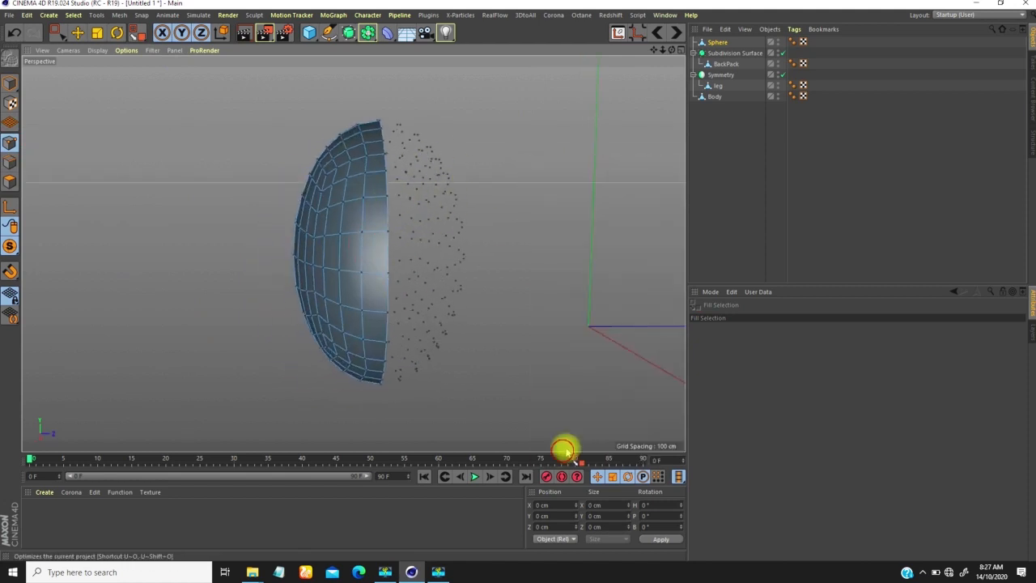
Loop-select the half sphere's open boundary edge and extrude it backward along Z by about 1.9 cm
{"action": "left_click_drag", "start_coordinate": [397, 195], "coordinate": [366, 201], "text": "alt"}
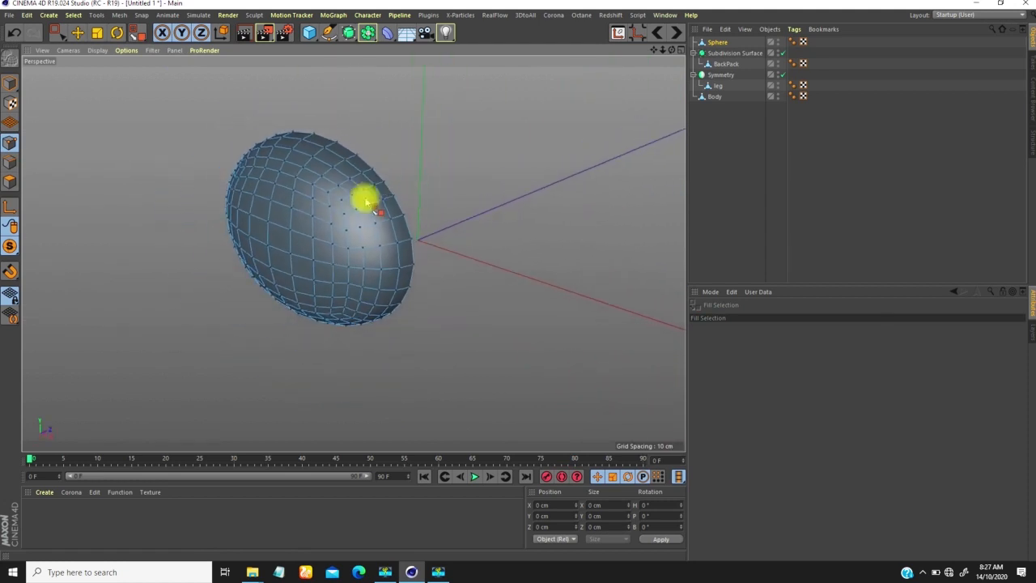
{"action": "left_click_drag", "start_coordinate": [350, 186], "coordinate": [379, 152], "text": "alt"}
{"action": "left_click_drag", "start_coordinate": [402, 223], "coordinate": [382, 185], "text": "alt"}
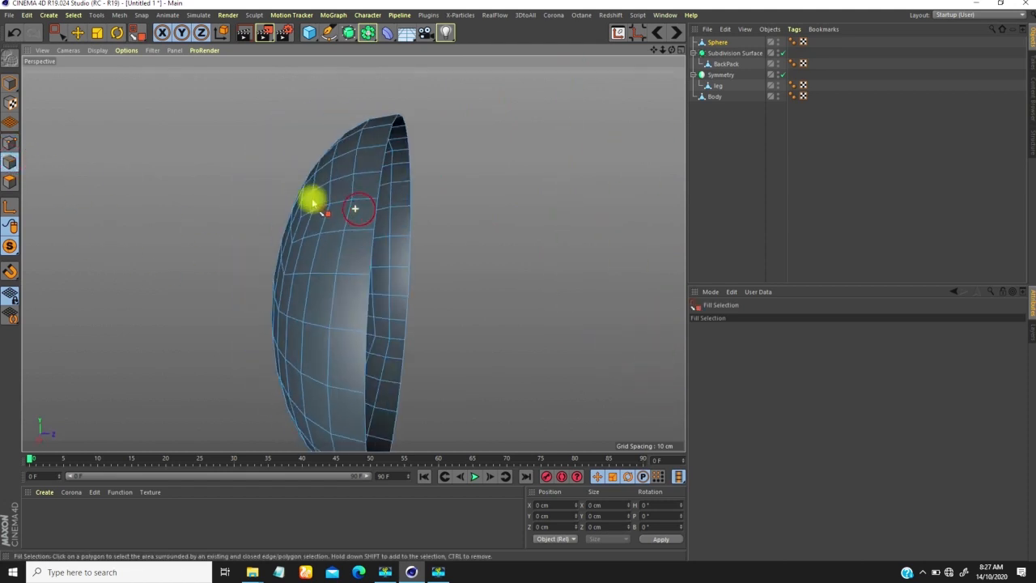
{"action": "key", "text": "u"}
{"action": "key", "text": "l"}
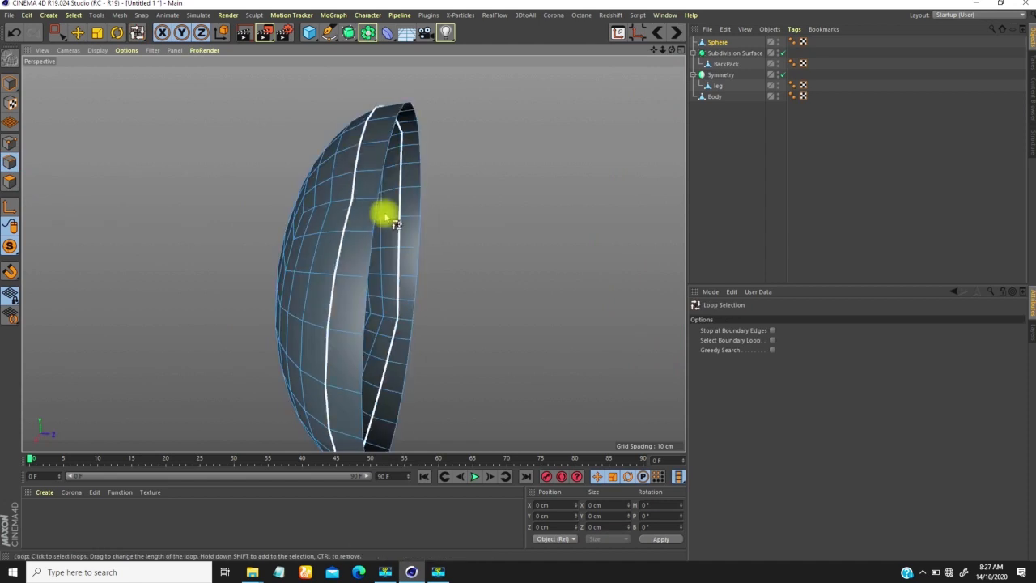
{"action": "left_click", "coordinate": [377, 213]}
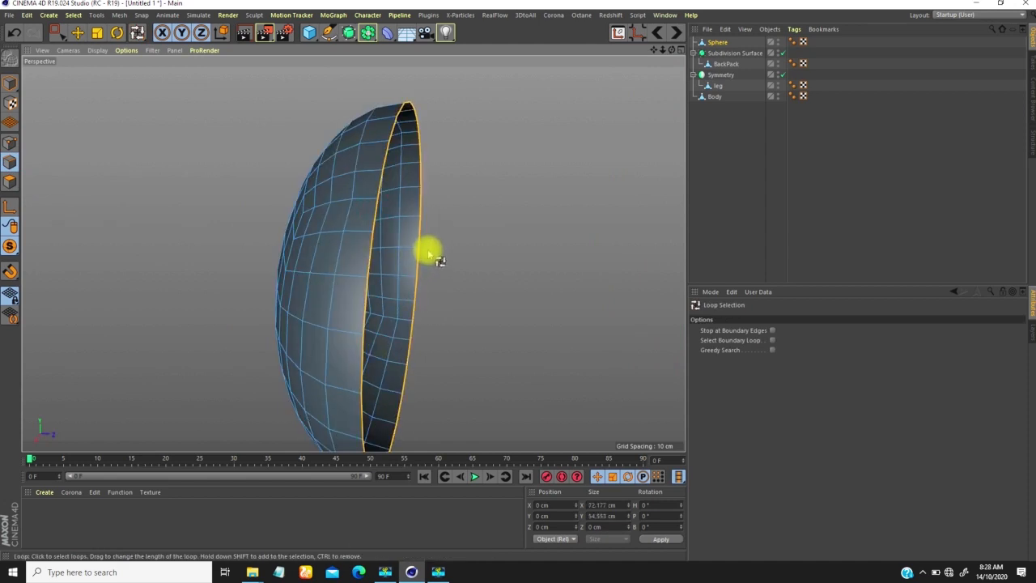
{"action": "key", "text": "e"}
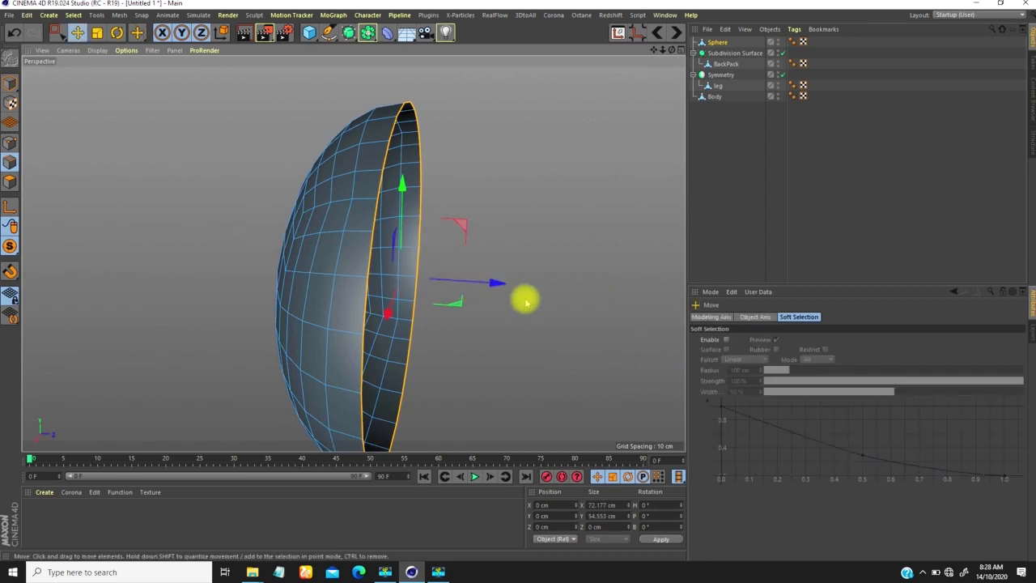
{"action": "left_click_drag", "start_coordinate": [503, 298], "coordinate": [515, 298]}
Loop-select the new polygon strip around the visor's rim and extrude it outward with an offset of about 1.26 cm
{"action": "left_click", "coordinate": [10, 182]}
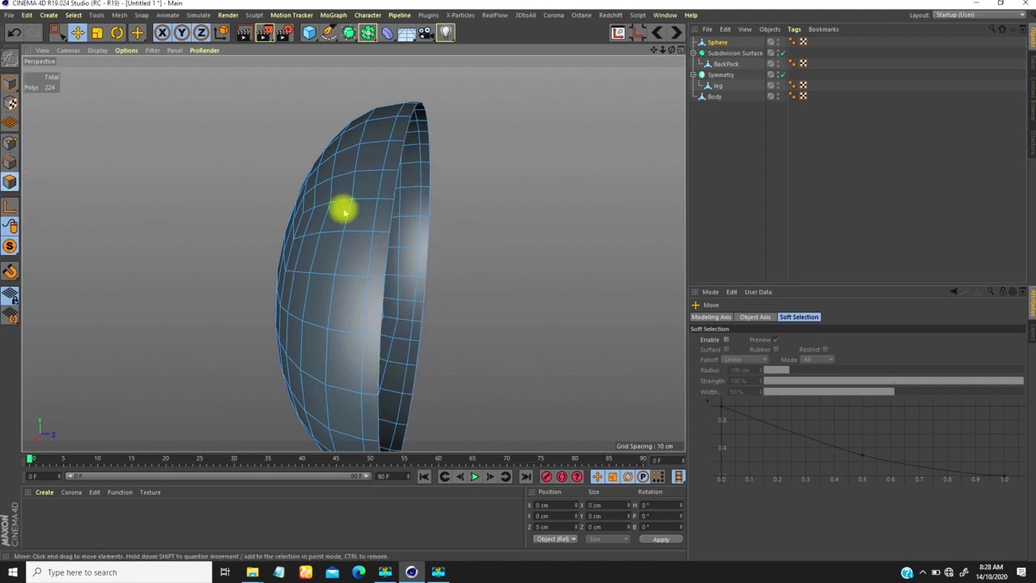
{"action": "key", "text": "u"}
{"action": "key", "text": "l"}
{"action": "left_click", "coordinate": [396, 274]}
{"action": "key", "text": "d"}
{"action": "left_click_drag", "start_coordinate": [515, 282], "coordinate": [579, 235]}
Turn off Viewport Solo to show the whole character and frame the body and visor in the Top view
{"action": "left_click_drag", "start_coordinate": [423, 286], "coordinate": [264, 236], "text": "alt"}
{"action": "left_click_drag", "start_coordinate": [227, 326], "coordinate": [178, 250], "text": "alt"}
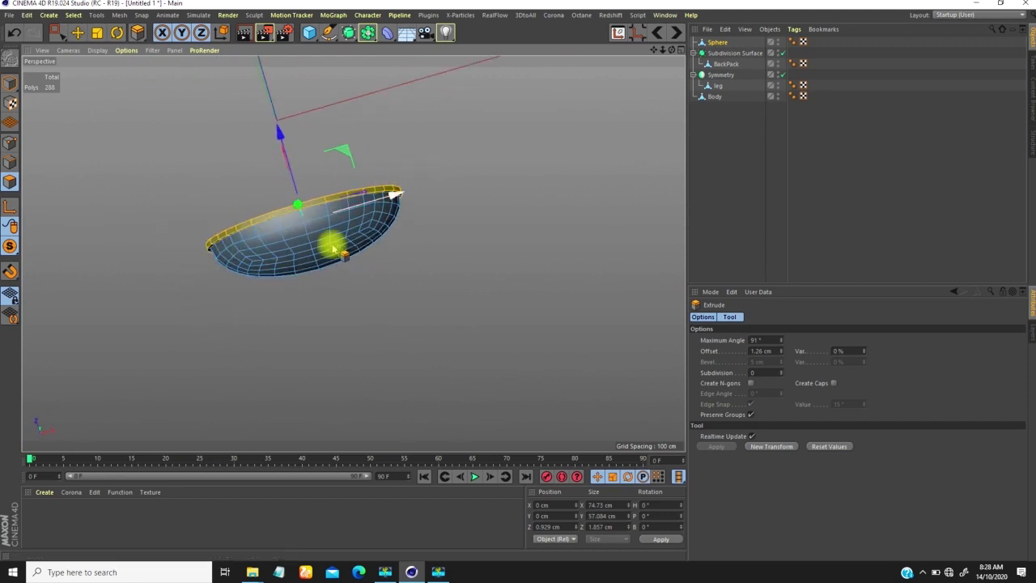
{"action": "left_click_drag", "start_coordinate": [318, 282], "coordinate": [299, 271], "text": "alt"}
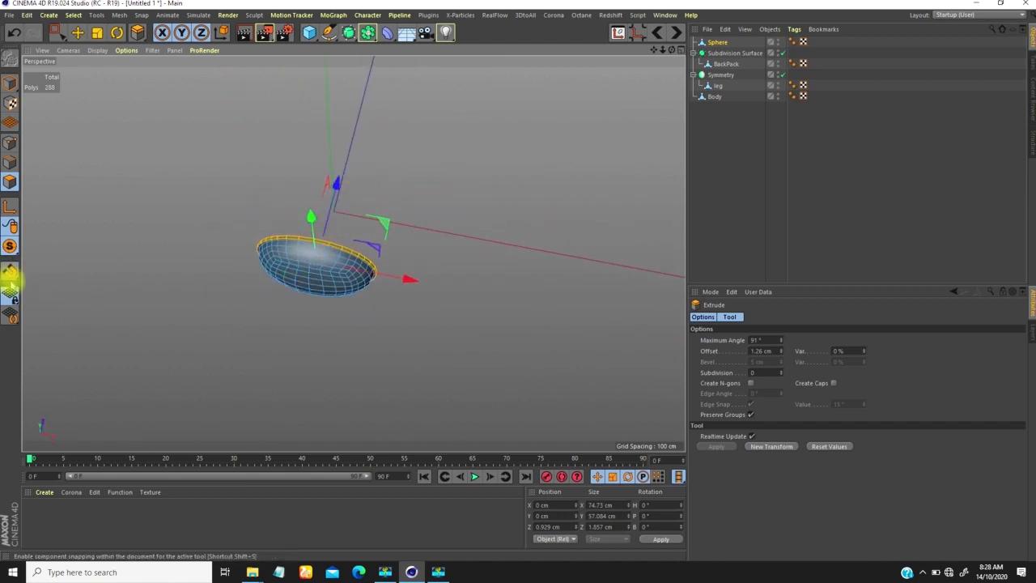
{"action": "left_click_drag", "start_coordinate": [9, 271], "coordinate": [66, 262]}
{"action": "left_click_drag", "start_coordinate": [316, 258], "coordinate": [335, 312], "text": "alt"}
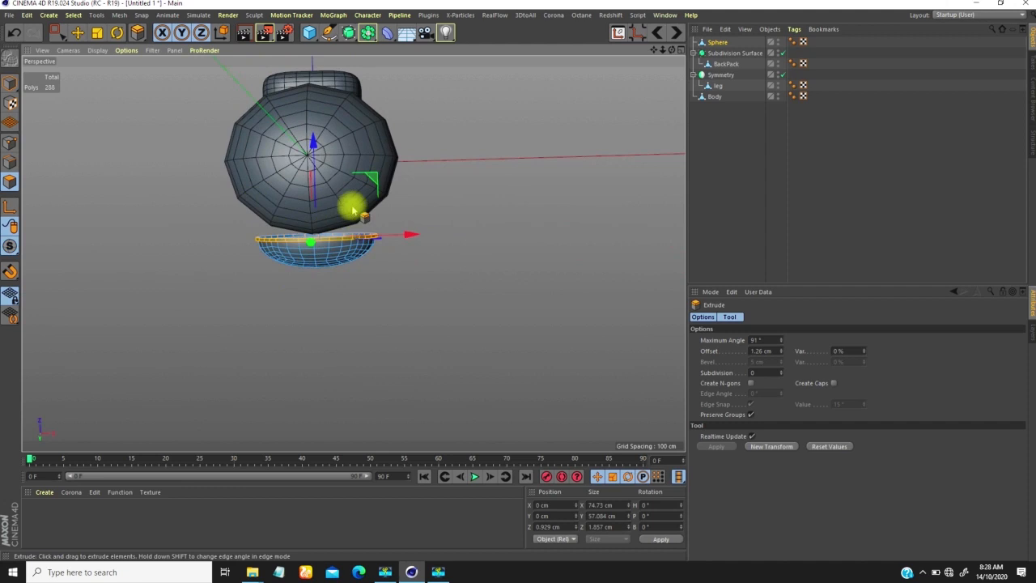
{"action": "key", "text": "F2"}
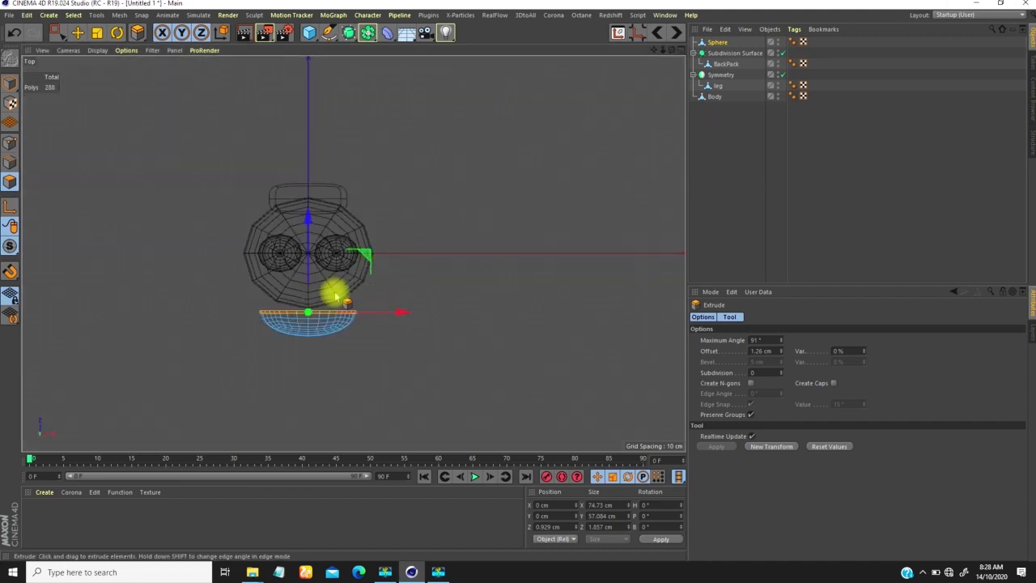
{"action": "scroll", "coordinate": [285, 300], "scroll_direction": "up", "scroll_amount": 5}
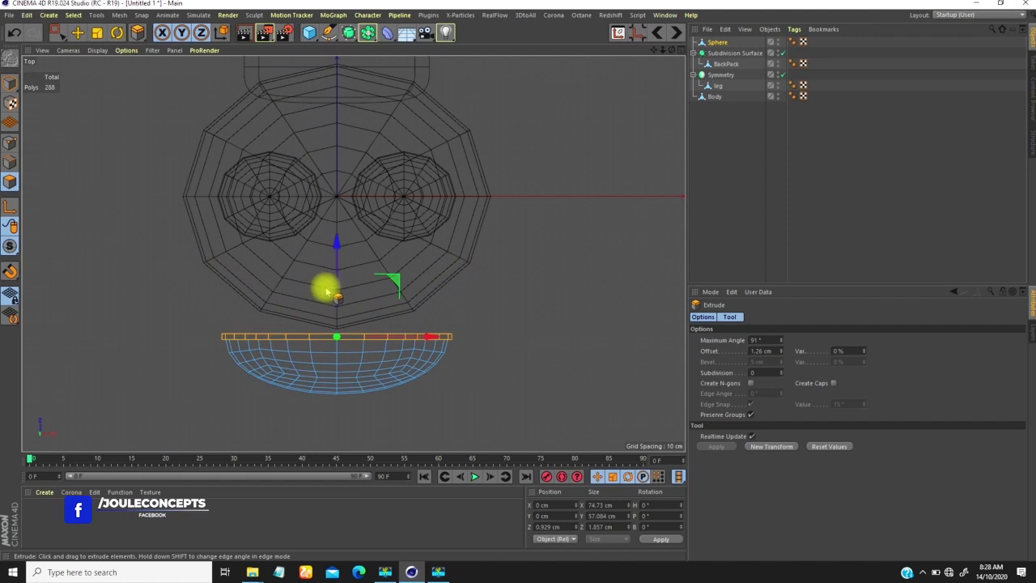
{"action": "scroll", "coordinate": [336, 271], "scroll_direction": "down", "scroll_amount": 2}
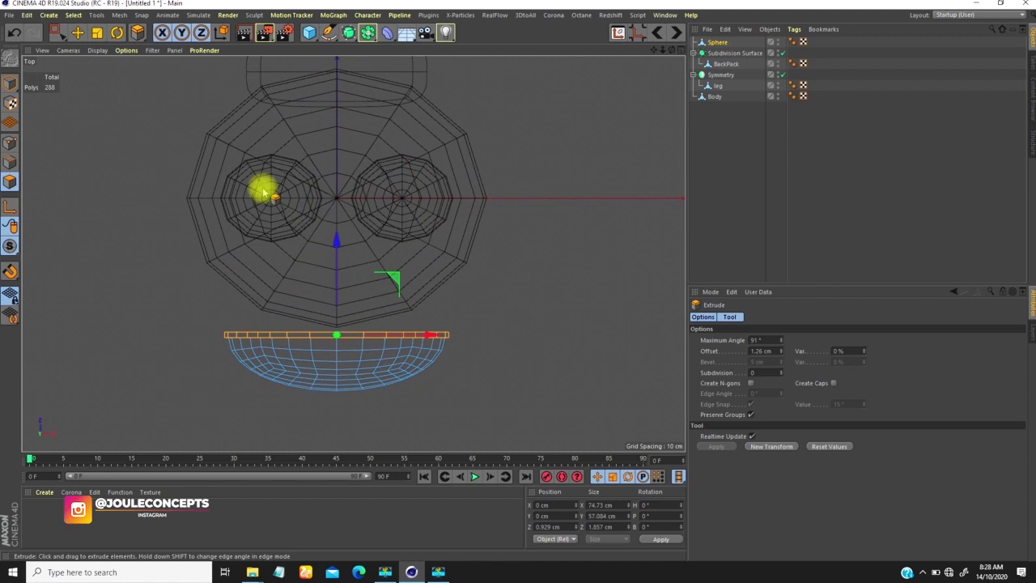
Activate the Pen tool with Bezier type and enable snapping with Vertex Snap
{"action": "left_click", "coordinate": [329, 33]}
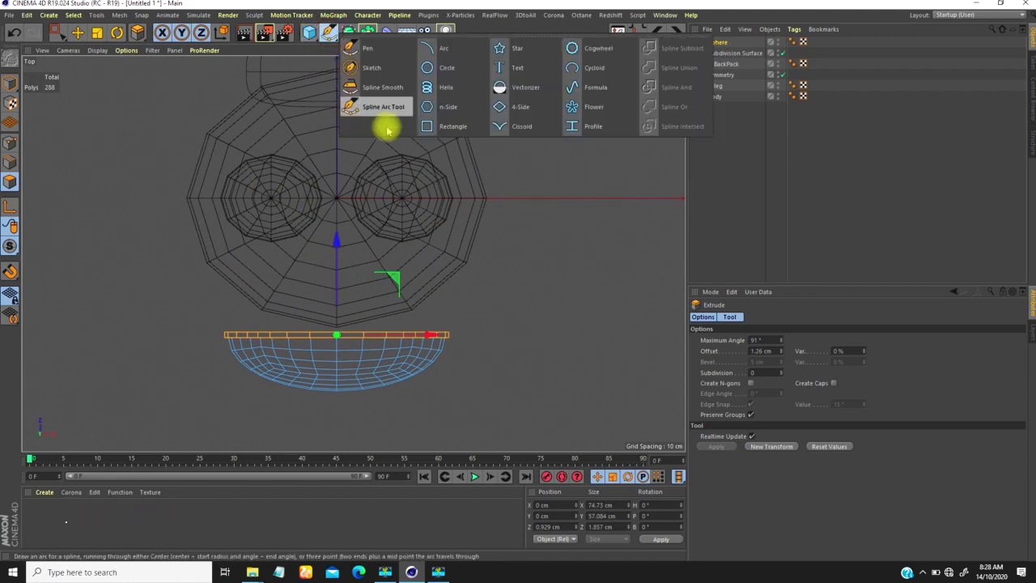
{"action": "left_click", "coordinate": [366, 50]}
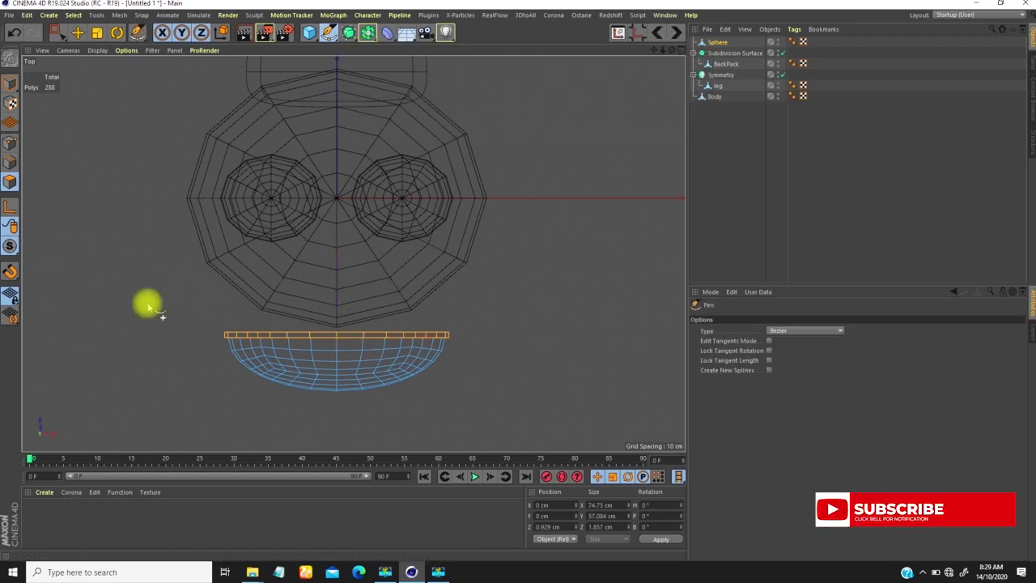
{"action": "left_click", "coordinate": [10, 272]}
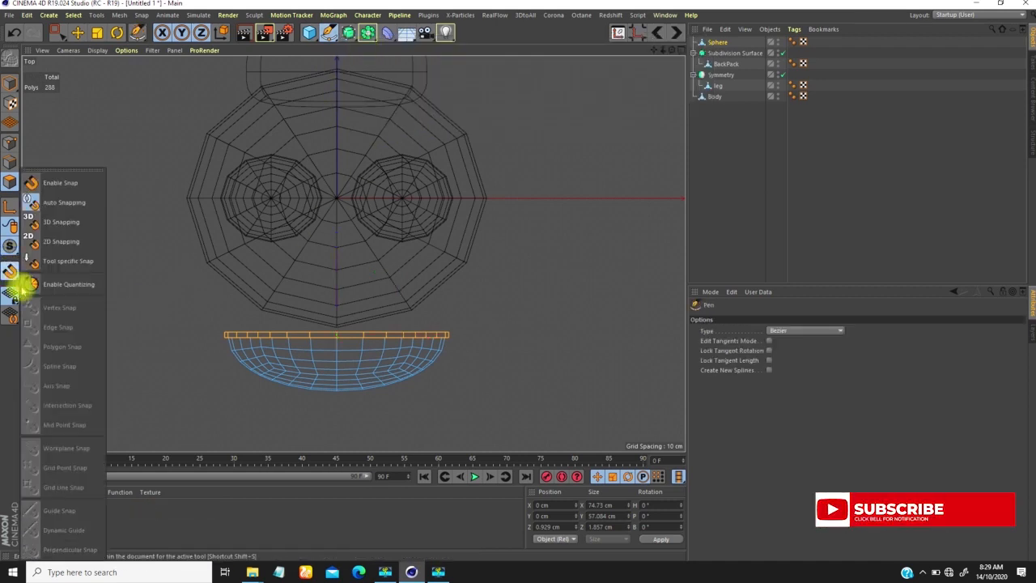
{"action": "left_click", "coordinate": [70, 183]}
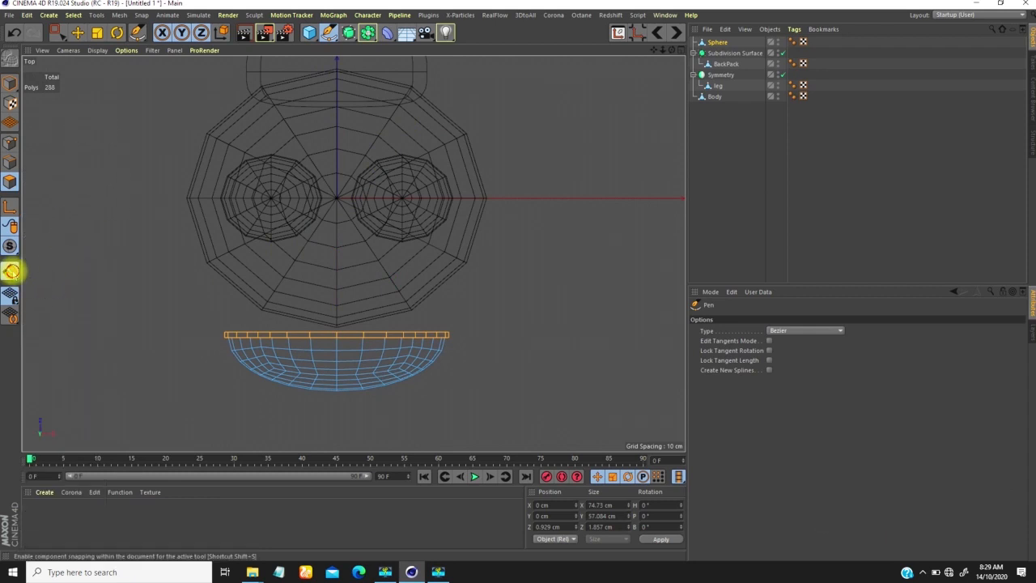
{"action": "left_click", "coordinate": [12, 270]}
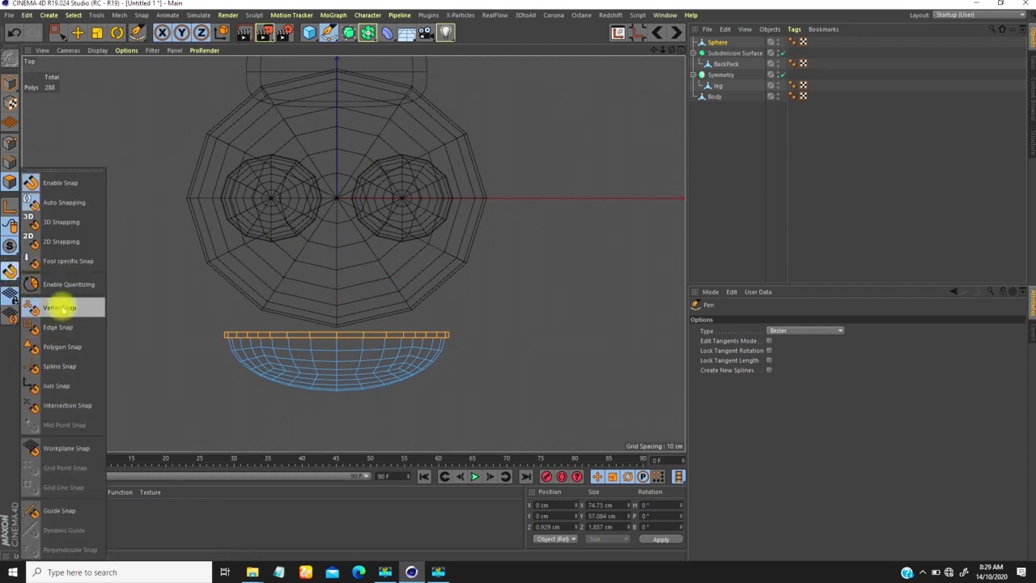
{"action": "left_click", "coordinate": [62, 309]}
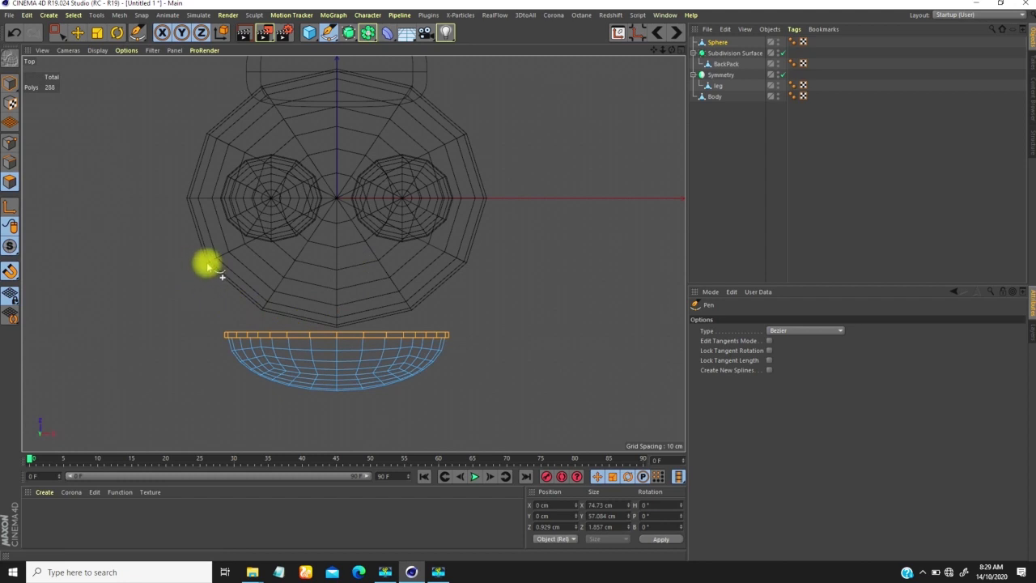
Draw an open Bezier spline through five vertices along the front outline of the body, facing the visor
{"action": "left_click_drag", "start_coordinate": [207, 267], "coordinate": [211, 278]}
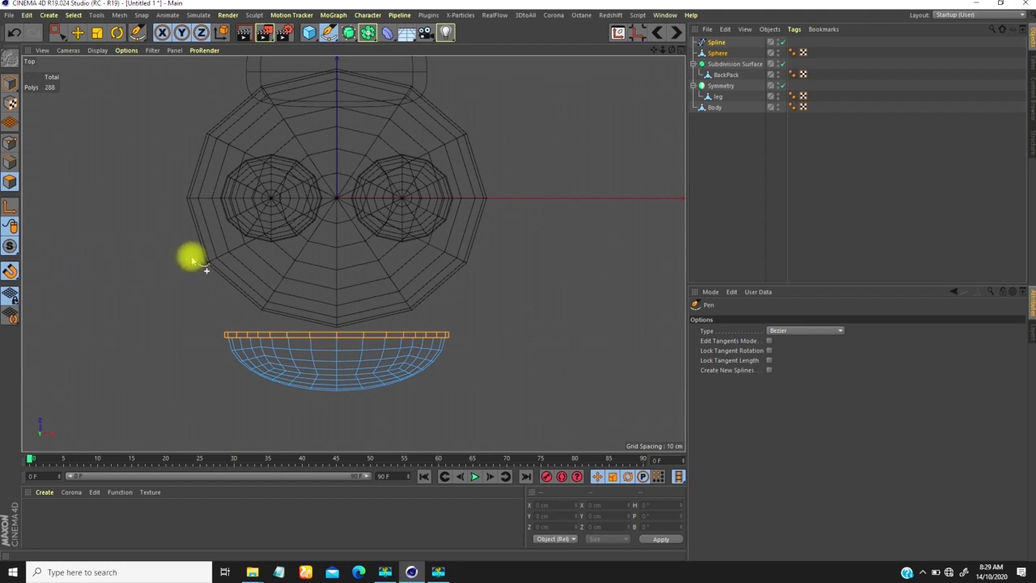
{"action": "scroll", "coordinate": [192, 261], "scroll_direction": "up", "scroll_amount": 5}
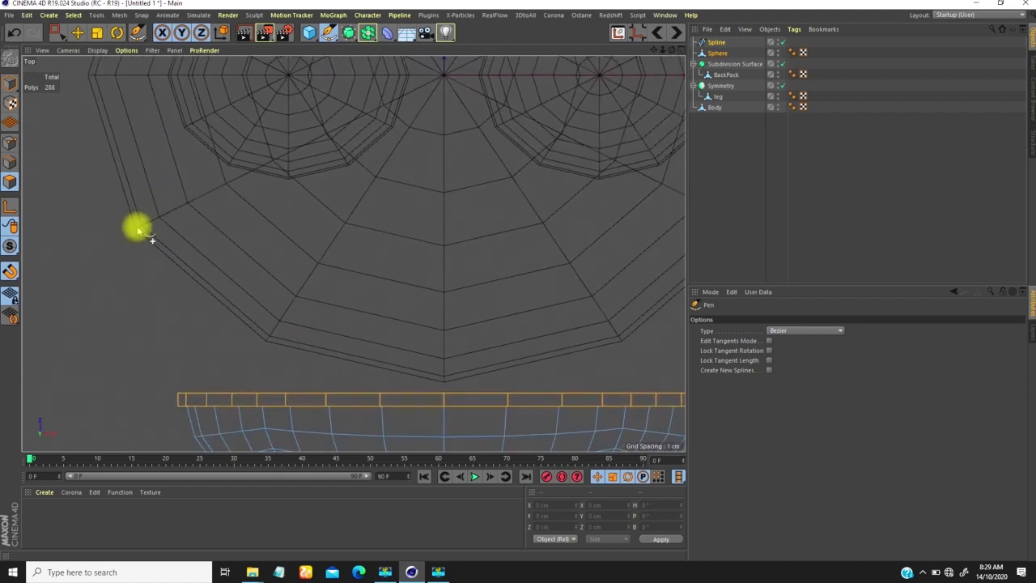
{"action": "left_click", "coordinate": [136, 232]}
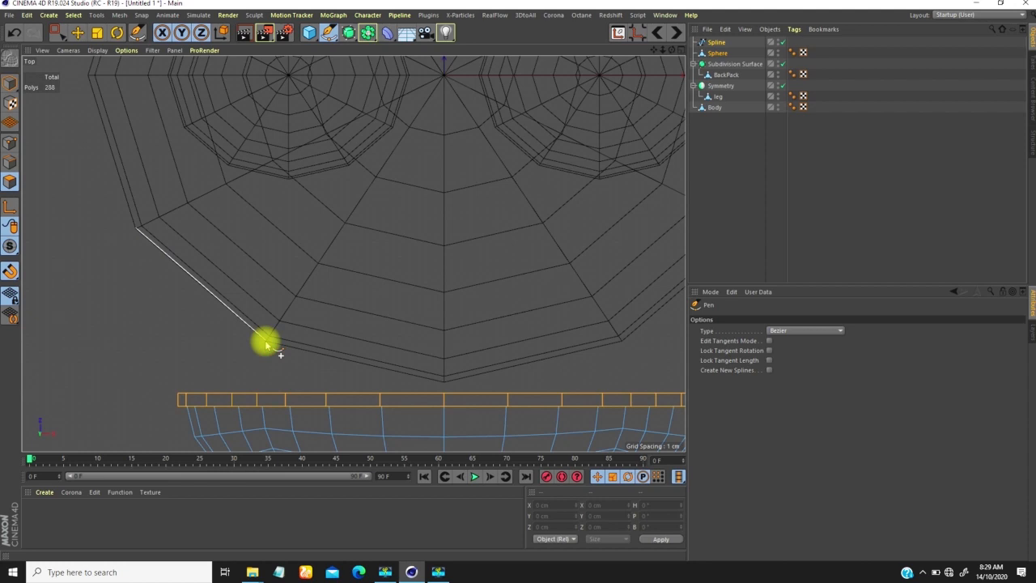
{"action": "left_click", "coordinate": [267, 342]}
{"action": "left_click", "coordinate": [444, 381]}
{"action": "left_click", "coordinate": [620, 345]}
{"action": "middle_click_drag", "start_coordinate": [620, 344], "coordinate": [416, 334]}
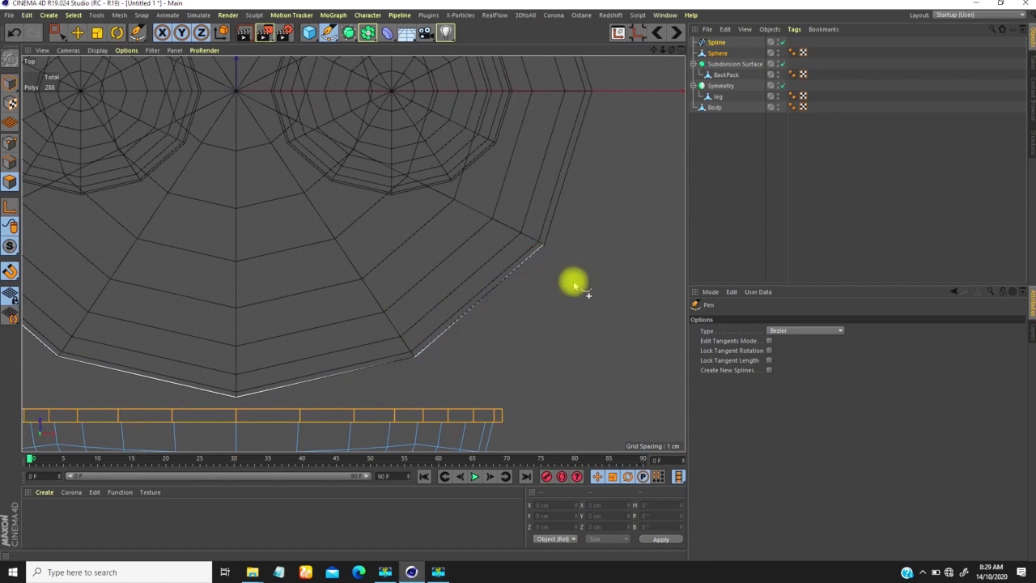
Move the spline's end point on the negative X side off the body to about -45 cm in X and -25.3 cm in Z
{"action": "scroll", "coordinate": [566, 276], "scroll_direction": "down", "scroll_amount": 5}
{"action": "scroll", "coordinate": [405, 283], "scroll_direction": "up", "scroll_amount": 2}
{"action": "left_click_drag", "start_coordinate": [404, 274], "coordinate": [384, 275], "text": "alt"}
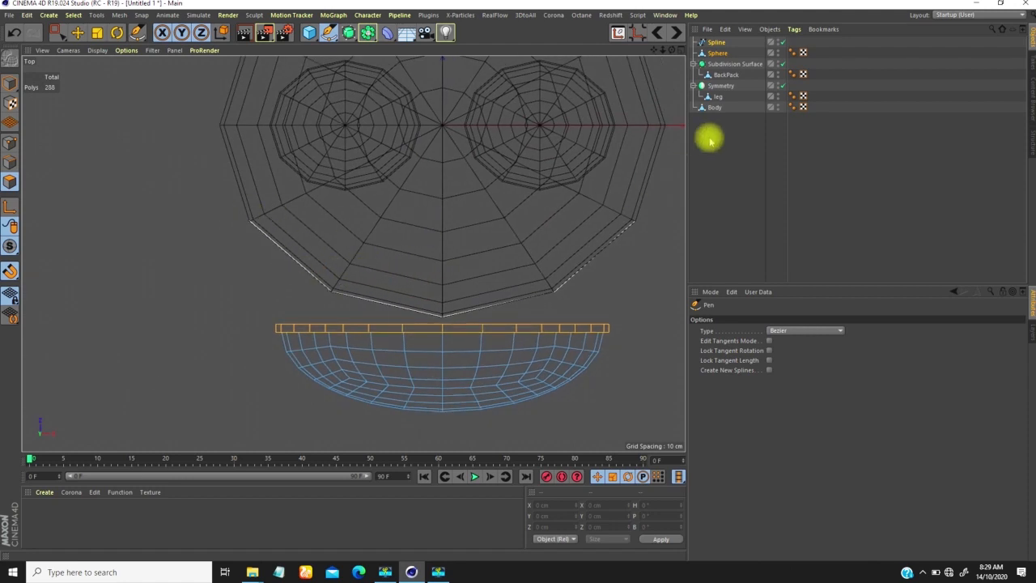
{"action": "left_click", "coordinate": [717, 42]}
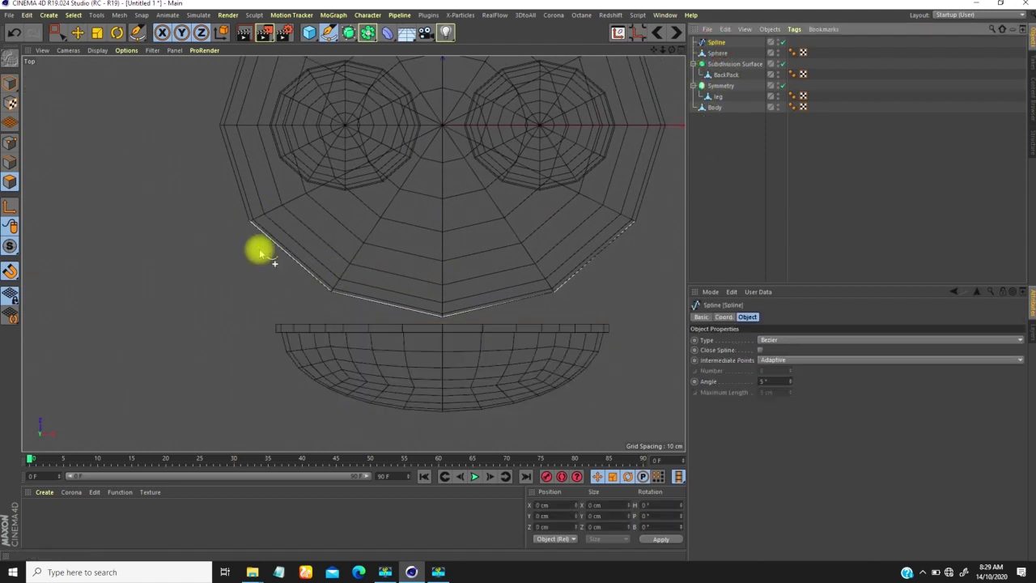
{"action": "left_click", "coordinate": [77, 33]}
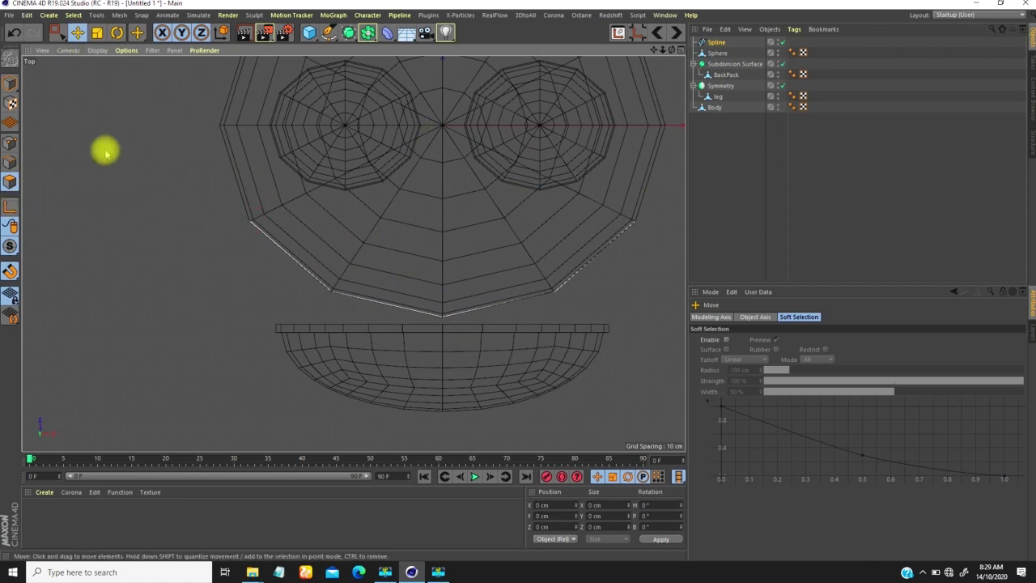
{"action": "left_click", "coordinate": [10, 143]}
{"action": "left_click", "coordinate": [251, 225]}
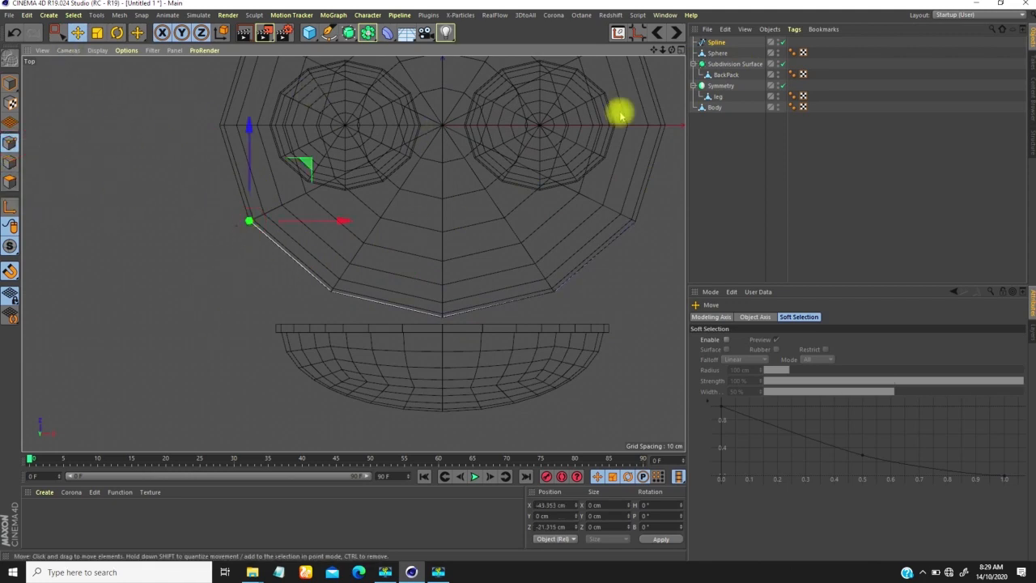
{"action": "left_click_drag", "start_coordinate": [214, 226], "coordinate": [243, 236]}
{"action": "scroll", "coordinate": [289, 180], "scroll_direction": "up", "scroll_amount": 5}
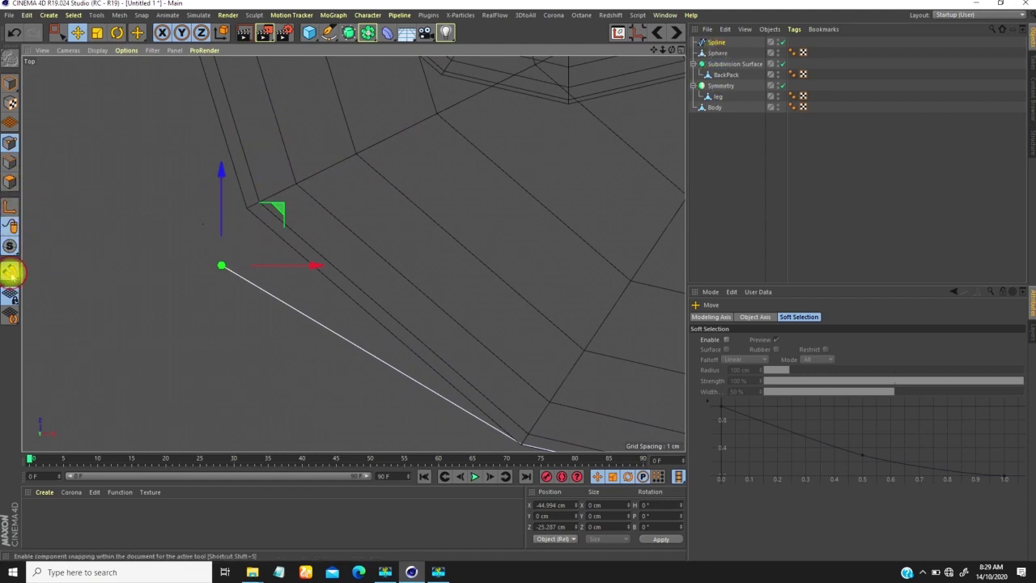
Turn on Vertex Snap and move the spline's end point on the negative X side onto the nearest outline vertex of the body
{"action": "left_click", "coordinate": [10, 273]}
{"action": "left_click", "coordinate": [85, 171]}
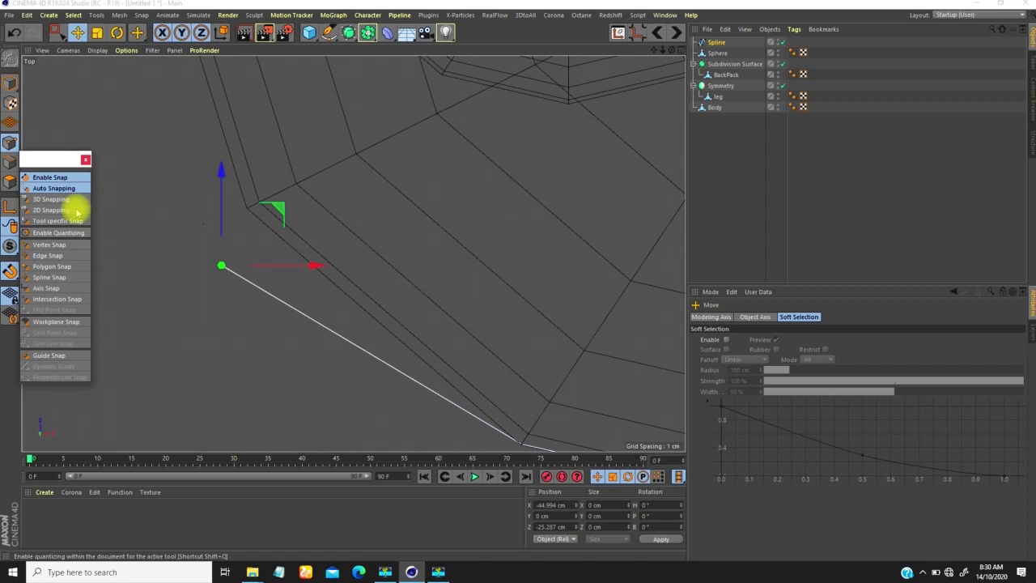
{"action": "left_click", "coordinate": [48, 244]}
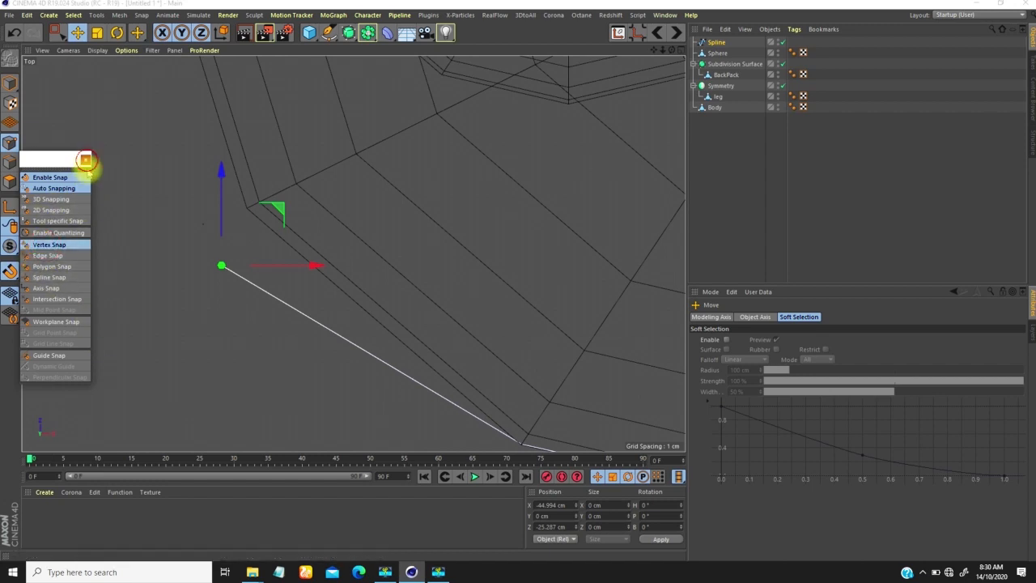
{"action": "left_click", "coordinate": [86, 160]}
{"action": "left_click_drag", "start_coordinate": [209, 273], "coordinate": [246, 209]}
Snap the other four spline points onto the matching vertices along the body's front outline in the Top view
{"action": "scroll", "coordinate": [206, 261], "scroll_direction": "down", "scroll_amount": 3}
{"action": "middle_click_drag", "start_coordinate": [321, 266], "coordinate": [234, 216], "text": "alt"}
{"action": "left_click", "coordinate": [332, 324]}
{"action": "mouse_move", "coordinate": [330, 327]}
{"action": "left_mouse_down"}
{"action": "mouse_move", "coordinate": [308, 358]}
{"action": "mouse_move", "coordinate": [330, 324]}
{"action": "left_mouse_up"}
{"action": "middle_click_drag", "start_coordinate": [446, 337], "coordinate": [274, 241], "text": "alt"}
{"action": "left_click", "coordinate": [397, 306]}
{"action": "mouse_move", "coordinate": [396, 306]}
{"action": "left_mouse_down"}
{"action": "mouse_move", "coordinate": [394, 320]}
{"action": "mouse_move", "coordinate": [398, 307]}
{"action": "left_mouse_up"}
{"action": "middle_click_drag", "start_coordinate": [460, 266], "coordinate": [303, 253], "text": "alt"}
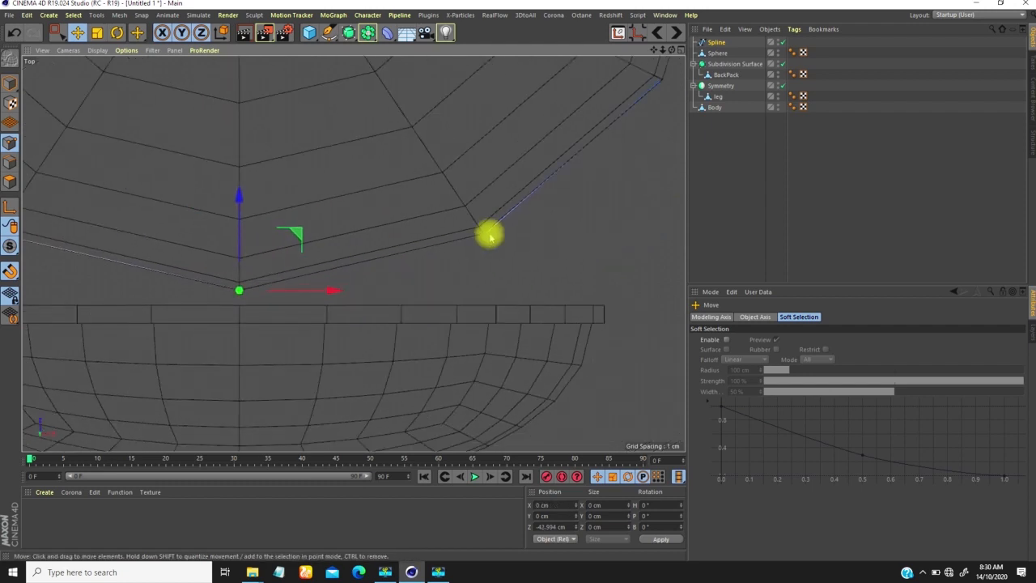
{"action": "mouse_move", "coordinate": [486, 239]}
{"action": "left_mouse_down"}
{"action": "mouse_move", "coordinate": [505, 260]}
{"action": "mouse_move", "coordinate": [486, 232]}
{"action": "left_mouse_up"}
{"action": "middle_click_drag", "start_coordinate": [640, 117], "coordinate": [528, 170], "text": "alt"}
{"action": "mouse_move", "coordinate": [552, 138]}
{"action": "left_mouse_down"}
{"action": "mouse_move", "coordinate": [553, 159]}
{"action": "mouse_move", "coordinate": [552, 136]}
{"action": "left_mouse_up"}
{"action": "scroll", "coordinate": [462, 204], "scroll_direction": "down", "scroll_amount": 8}
{"action": "scroll", "coordinate": [453, 224], "scroll_direction": "up", "scroll_amount": 5}
{"action": "middle_click_drag", "start_coordinate": [447, 205], "coordinate": [420, 215], "text": "alt"}
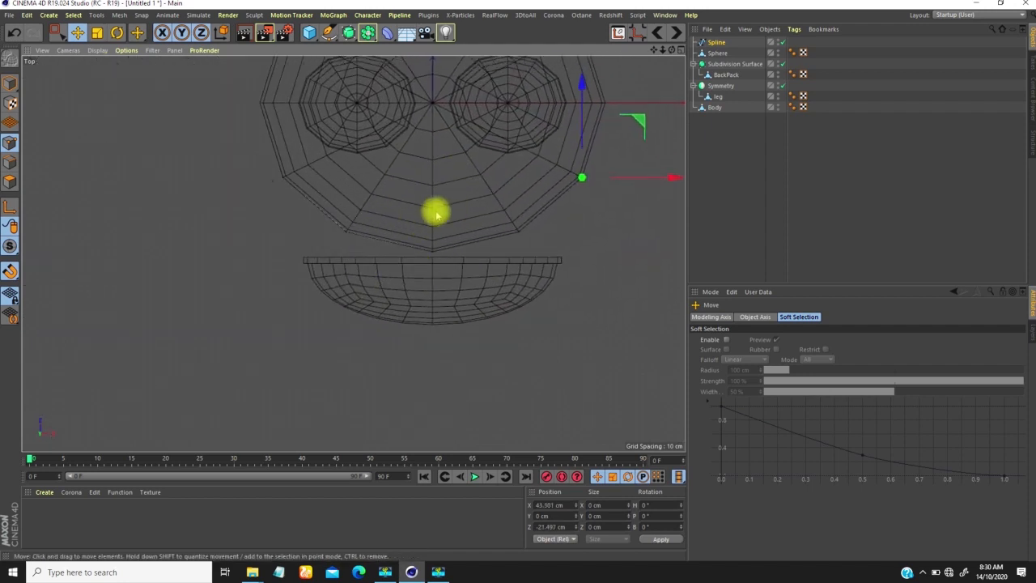
Switch to the Perspective view and raise the whole spline along Y to about 18.9 cm, level with the visor
{"action": "key", "text": "F1"}
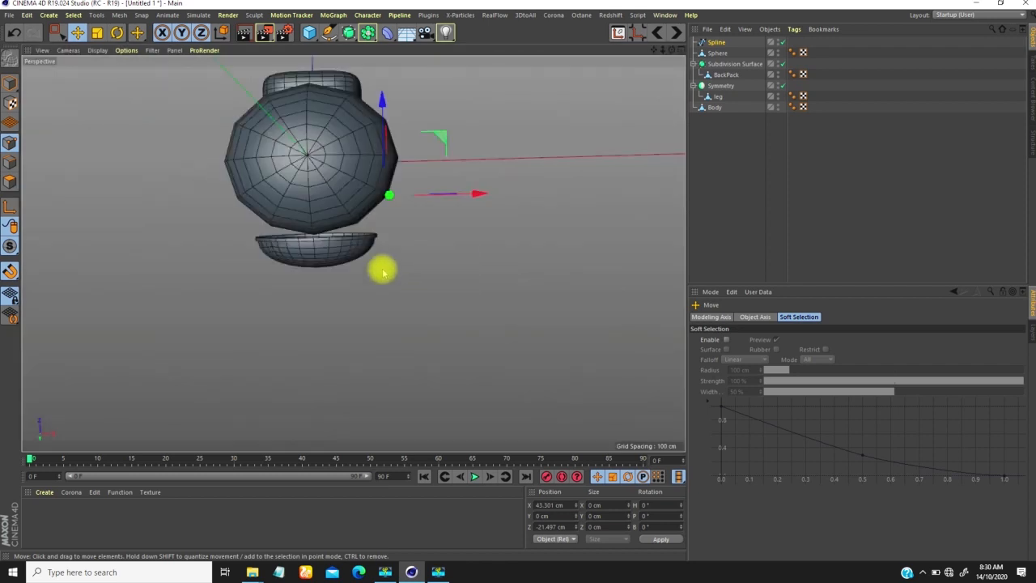
{"action": "mouse_move", "coordinate": [352, 226]}
{"action": "left_mouse_down", "text": "alt"}
{"action": "mouse_move", "coordinate": [294, 248]}
{"action": "mouse_move", "coordinate": [347, 123]}
{"action": "mouse_move", "coordinate": [428, 132]}
{"action": "mouse_move", "coordinate": [389, 166]}
{"action": "mouse_move", "coordinate": [435, 150]}
{"action": "mouse_move", "coordinate": [298, 173]}
{"action": "left_mouse_up", "text": "alt"}
{"action": "left_click", "coordinate": [10, 83]}
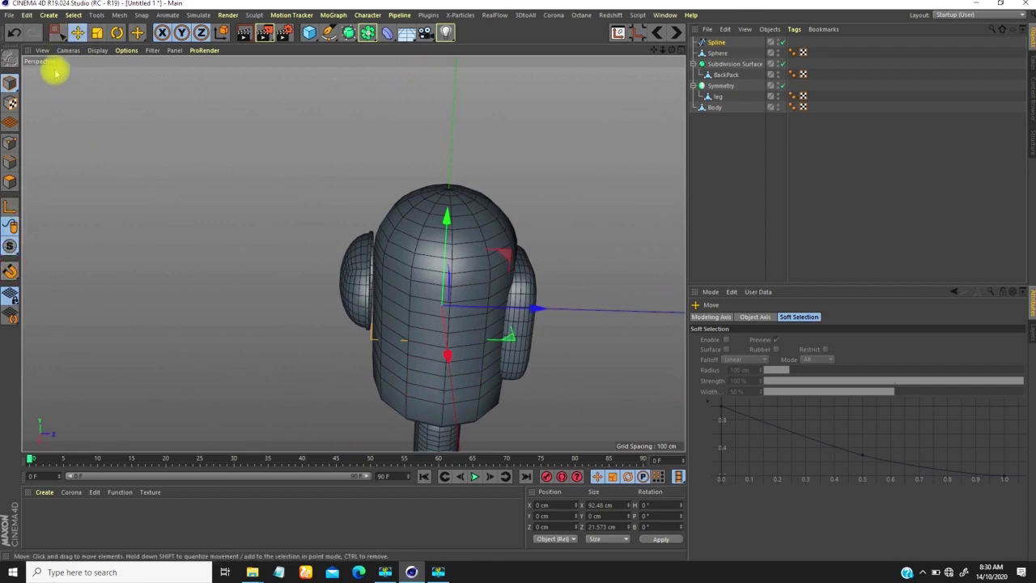
{"action": "left_click_drag", "start_coordinate": [523, 305], "coordinate": [522, 312]}
{"action": "key", "text": "ctrl+z"}
{"action": "left_click_drag", "start_coordinate": [448, 220], "coordinate": [451, 196]}
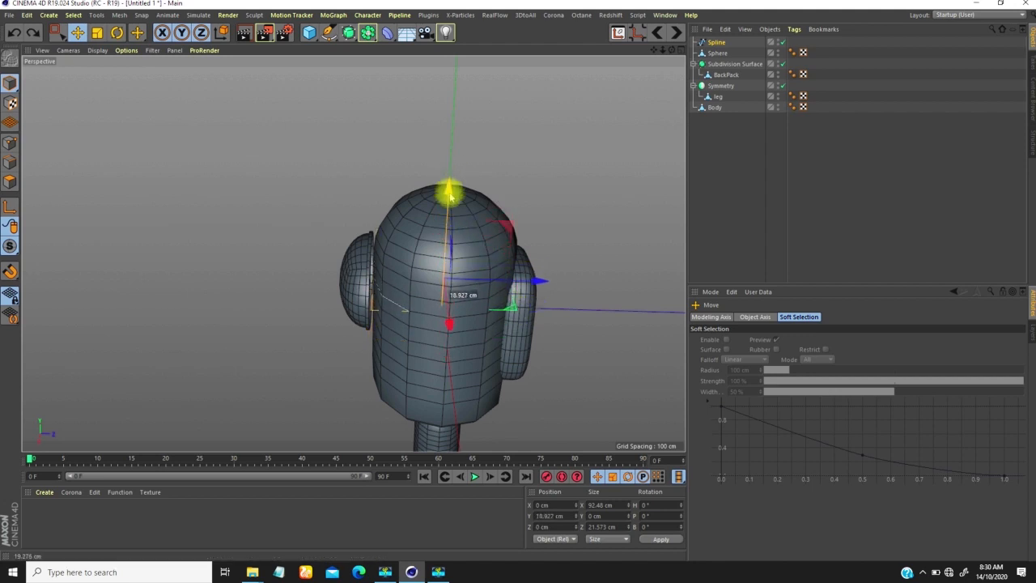
{"action": "left_click_drag", "start_coordinate": [366, 266], "coordinate": [341, 252], "text": "alt"}
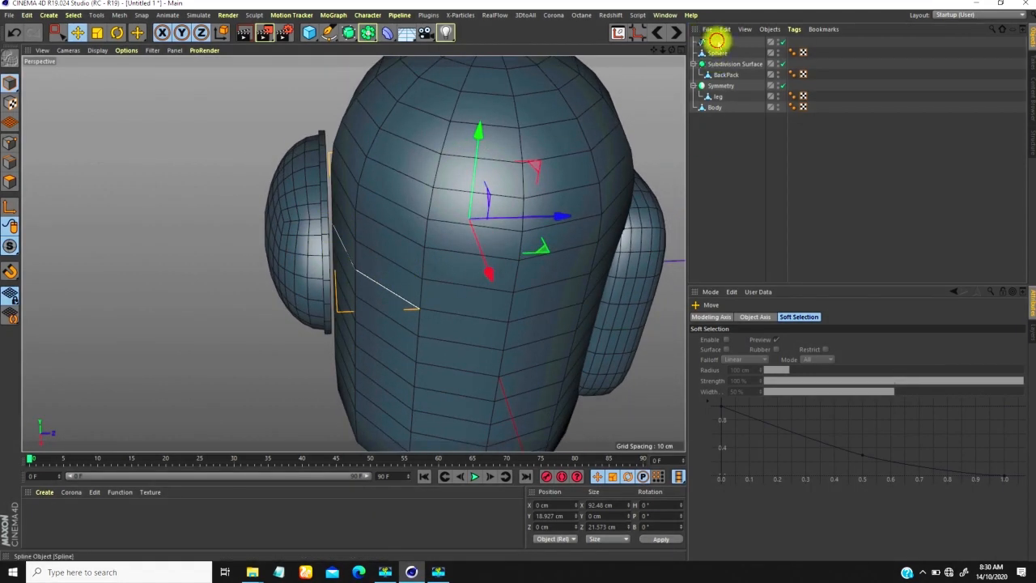
Select all points of the spline and apply Soft Interpolation to curve it around the body
{"action": "left_click", "coordinate": [717, 41]}
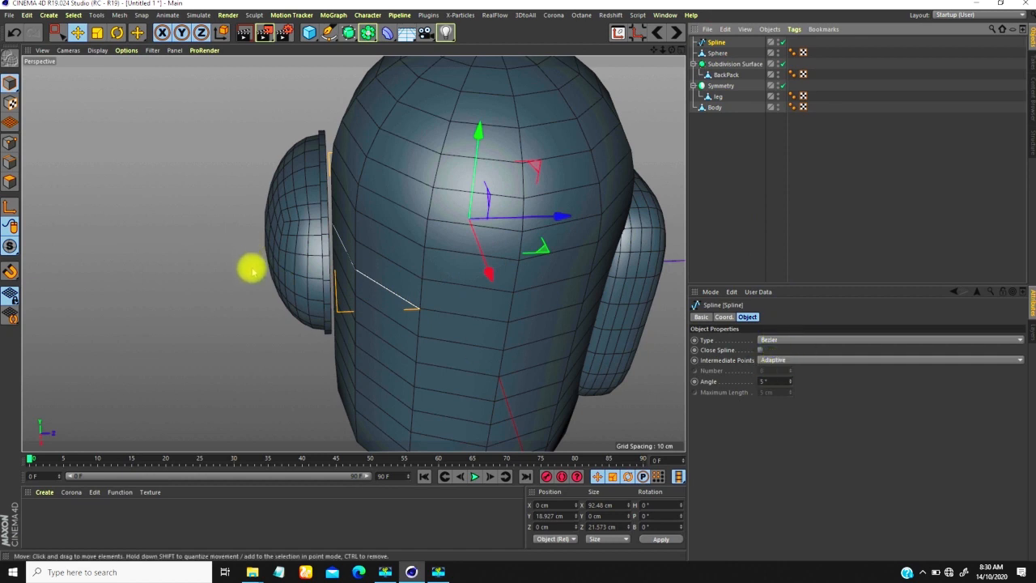
{"action": "left_click", "coordinate": [10, 142]}
{"action": "key", "text": "ctrl+a"}
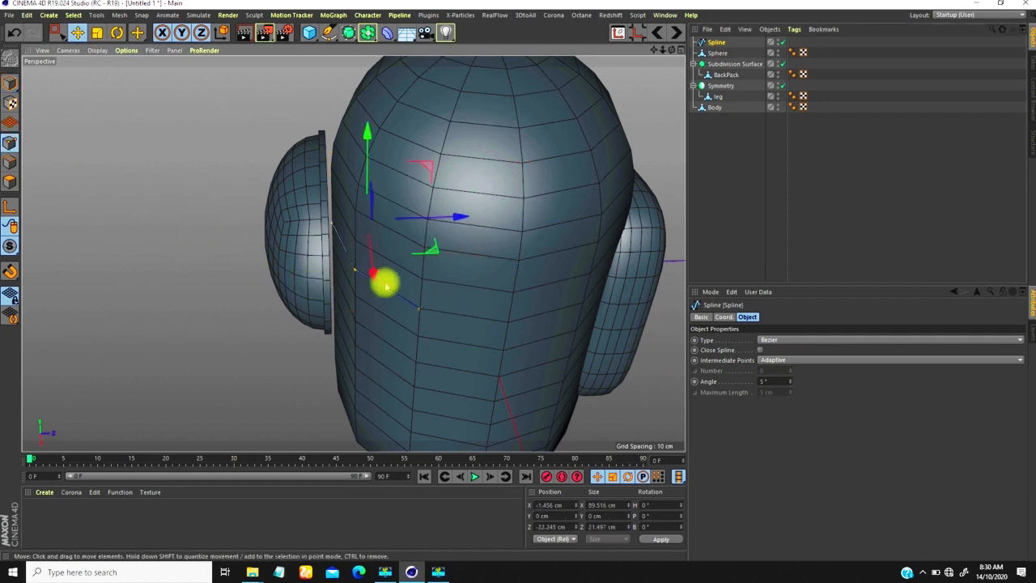
{"action": "right_click", "coordinate": [186, 210]}
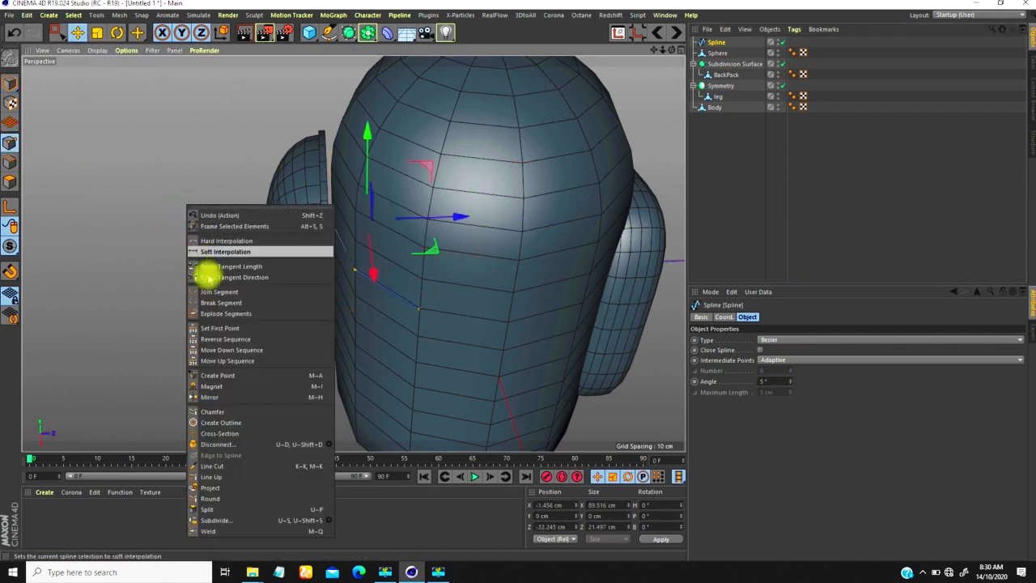
{"action": "left_click", "coordinate": [222, 253]}
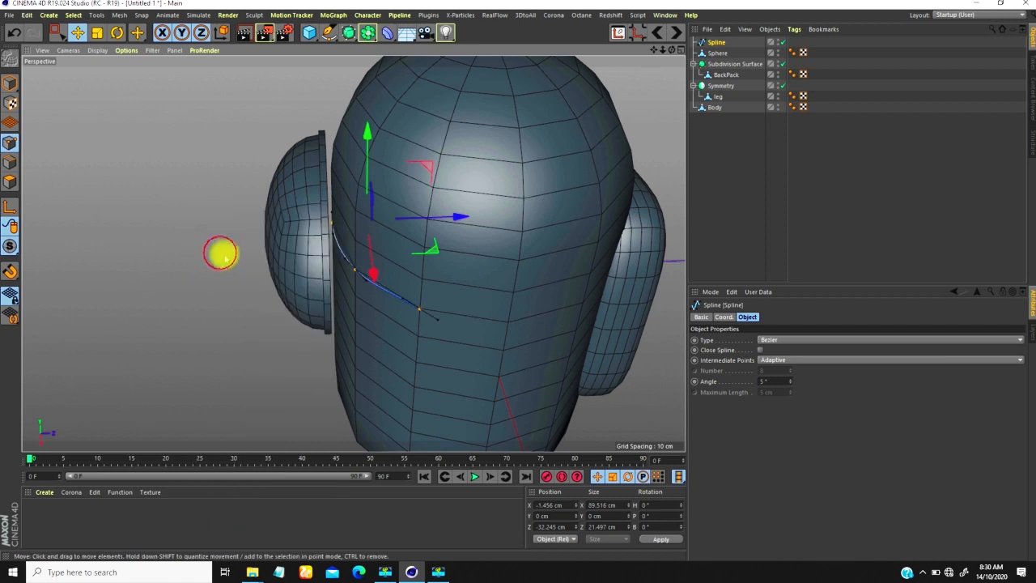
Add a Spline Wrap deformer and make it a child of the visor's Sphere object
{"action": "left_click_drag", "start_coordinate": [377, 289], "coordinate": [745, 200], "text": "alt"}
{"action": "left_click", "coordinate": [745, 200]}
{"action": "mouse_move", "coordinate": [426, 271]}
{"action": "left_mouse_down", "text": "alt"}
{"action": "mouse_move", "coordinate": [335, 283]}
{"action": "mouse_move", "coordinate": [335, 296]}
{"action": "mouse_move", "coordinate": [384, 297]}
{"action": "mouse_move", "coordinate": [461, 273]}
{"action": "mouse_move", "coordinate": [329, 287]}
{"action": "mouse_move", "coordinate": [407, 278]}
{"action": "left_mouse_up", "text": "alt"}
{"action": "left_click", "coordinate": [715, 53]}
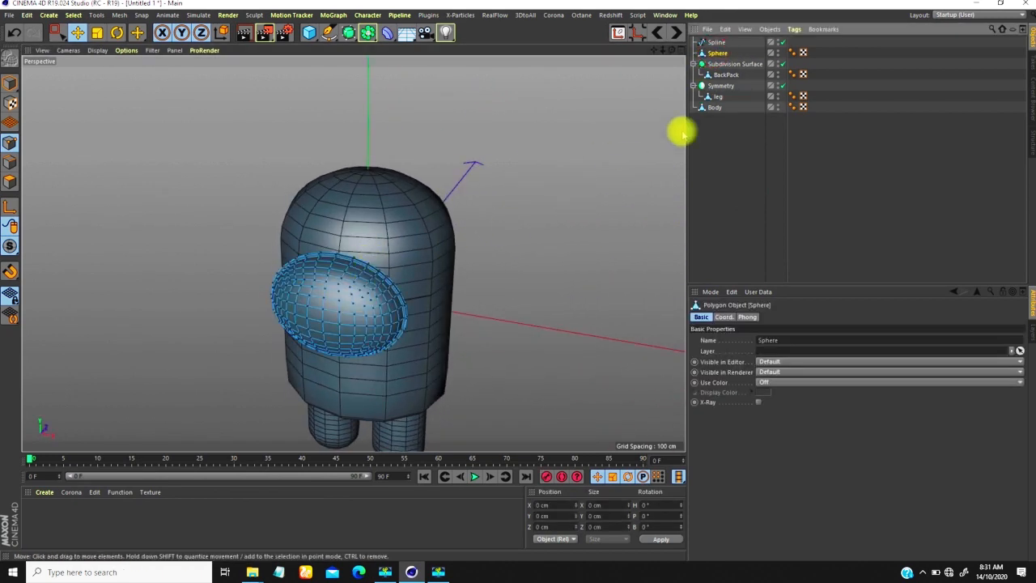
{"action": "left_click", "coordinate": [12, 83]}
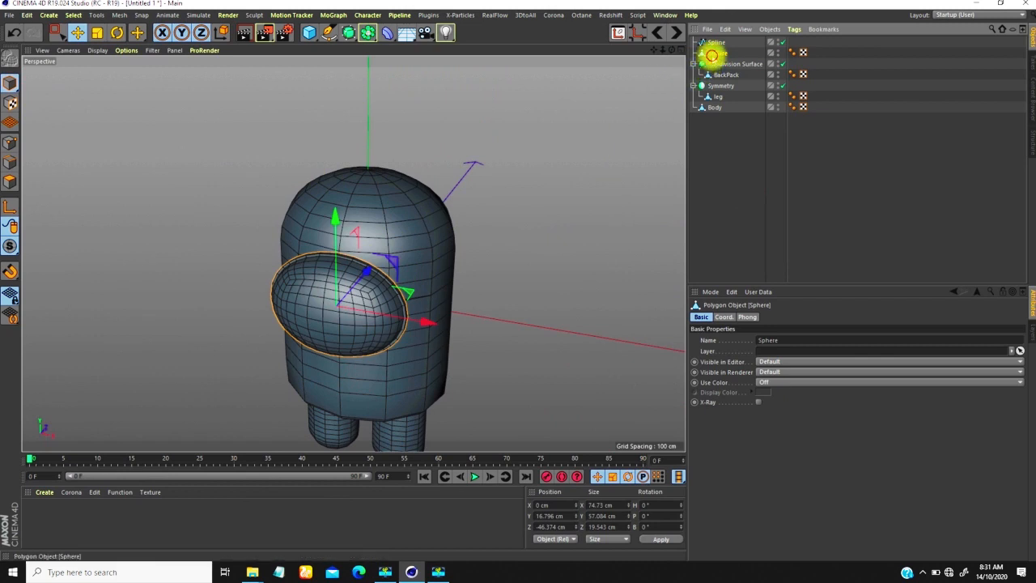
{"action": "left_click_drag", "start_coordinate": [330, 263], "coordinate": [405, 211], "text": "alt"}
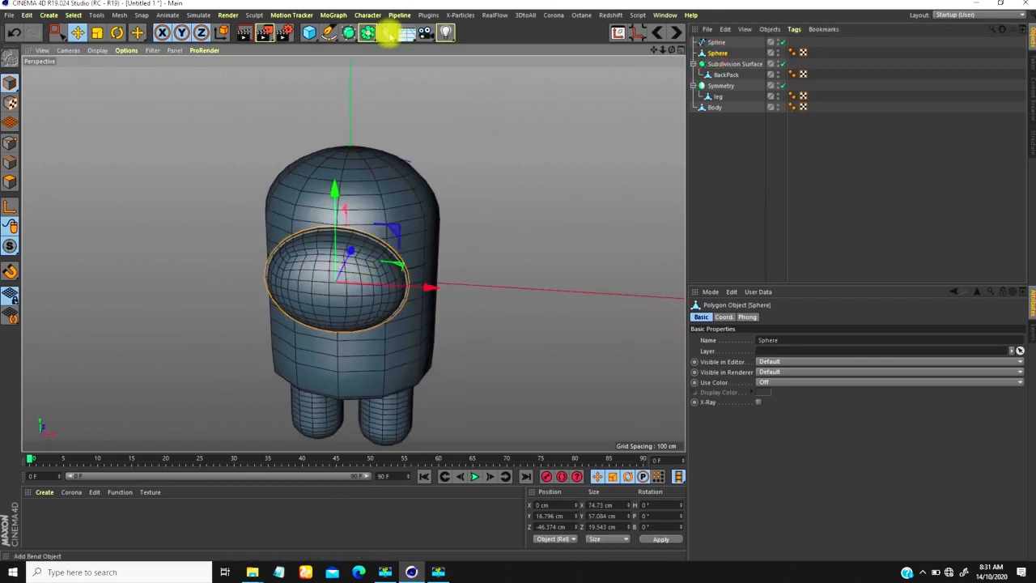
{"action": "left_click", "coordinate": [388, 33]}
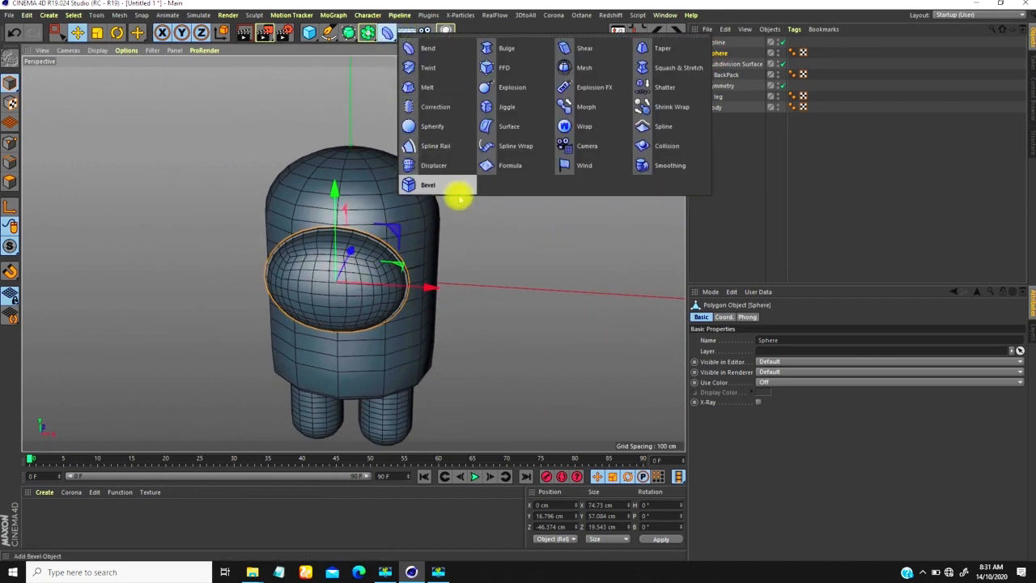
{"action": "left_click", "coordinate": [512, 147]}
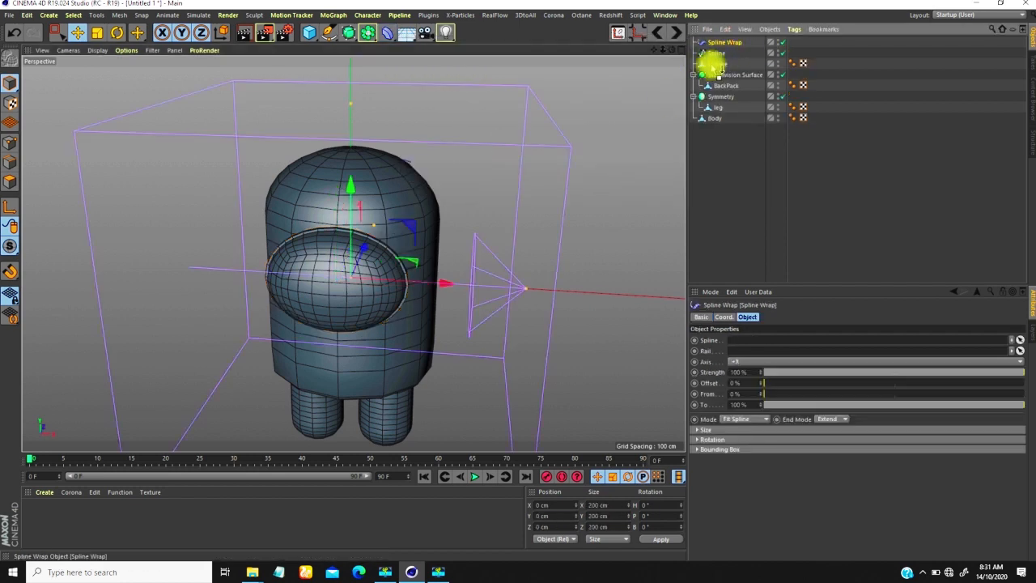
{"action": "left_click_drag", "start_coordinate": [716, 66], "coordinate": [717, 64]}
Assign the curved body spline as the guiding spline of the visor's Spline Wrap deformer
{"action": "left_click_drag", "start_coordinate": [356, 268], "coordinate": [279, 322], "text": "alt"}
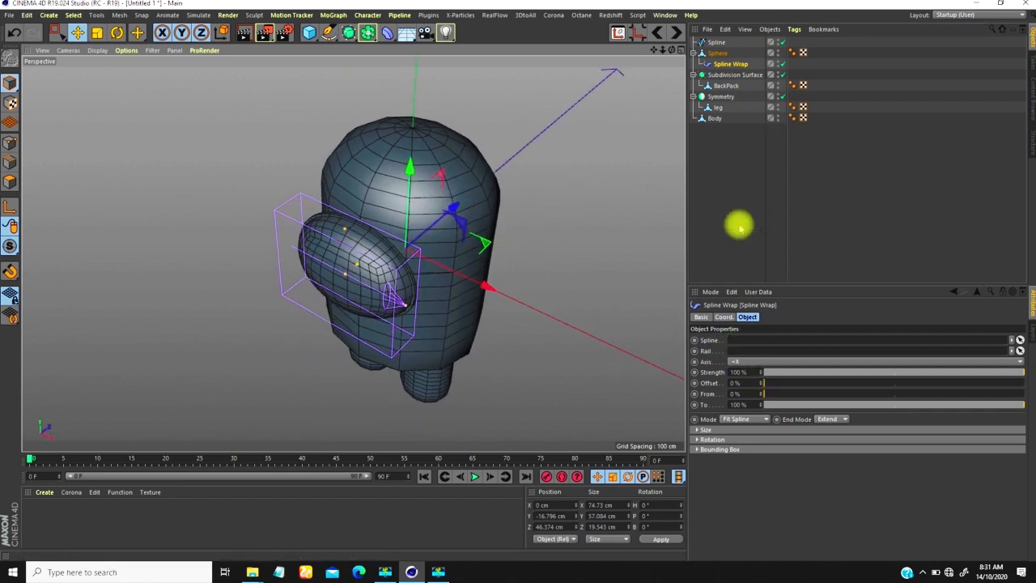
{"action": "left_click_drag", "start_coordinate": [717, 42], "coordinate": [743, 71]}
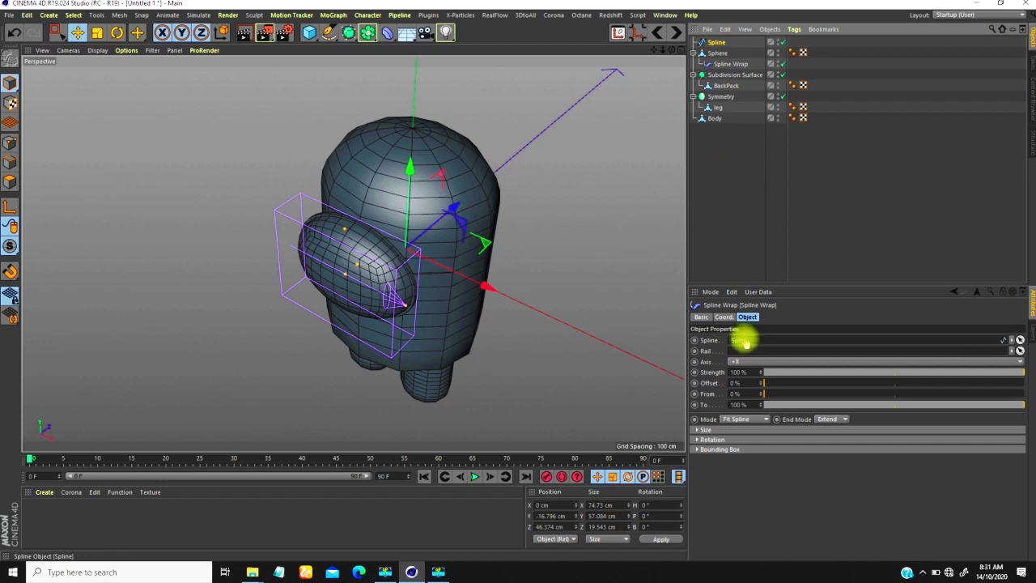
{"action": "left_click_drag", "start_coordinate": [745, 341], "coordinate": [746, 341]}
{"action": "left_click_drag", "start_coordinate": [384, 292], "coordinate": [438, 242], "text": "alt"}
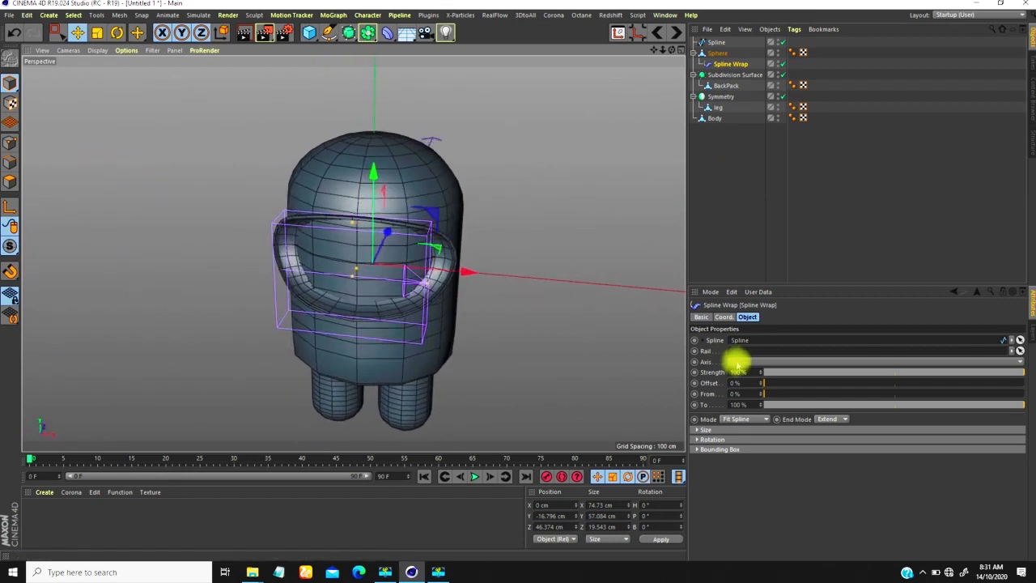
Set the Spline Wrap axis to -X so the visor faces outward, and check it from several angles
{"action": "left_click", "coordinate": [739, 362]}
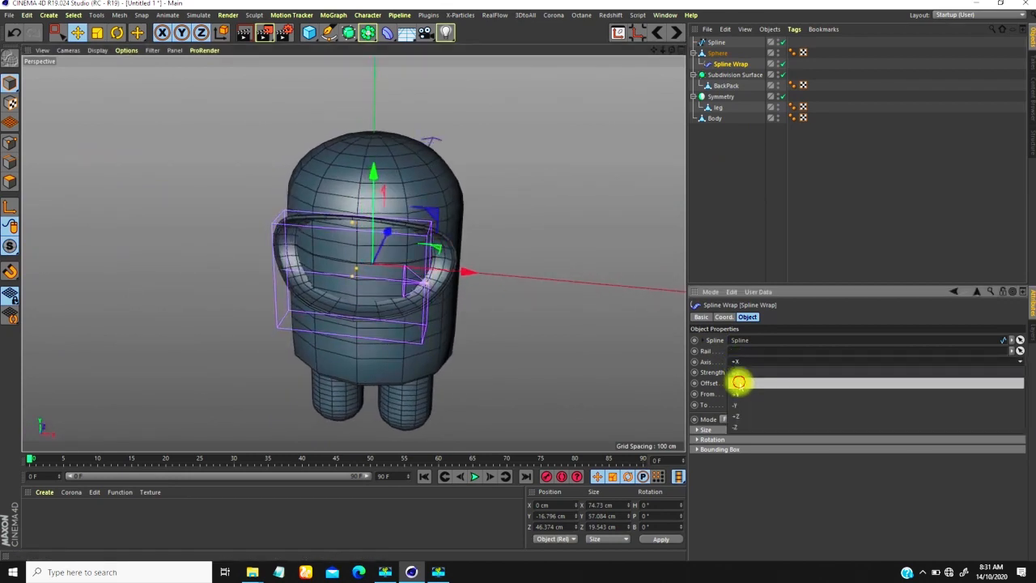
{"action": "left_click", "coordinate": [735, 382]}
{"action": "left_click_drag", "start_coordinate": [366, 248], "coordinate": [429, 274], "text": "alt"}
{"action": "mouse_move", "coordinate": [277, 288]}
{"action": "right_mouse_down", "text": "alt"}
{"action": "mouse_move", "coordinate": [342, 218]}
{"action": "mouse_move", "coordinate": [268, 291]}
{"action": "right_mouse_up", "text": "alt"}
{"action": "left_click_drag", "start_coordinate": [268, 291], "coordinate": [431, 233], "text": "alt"}
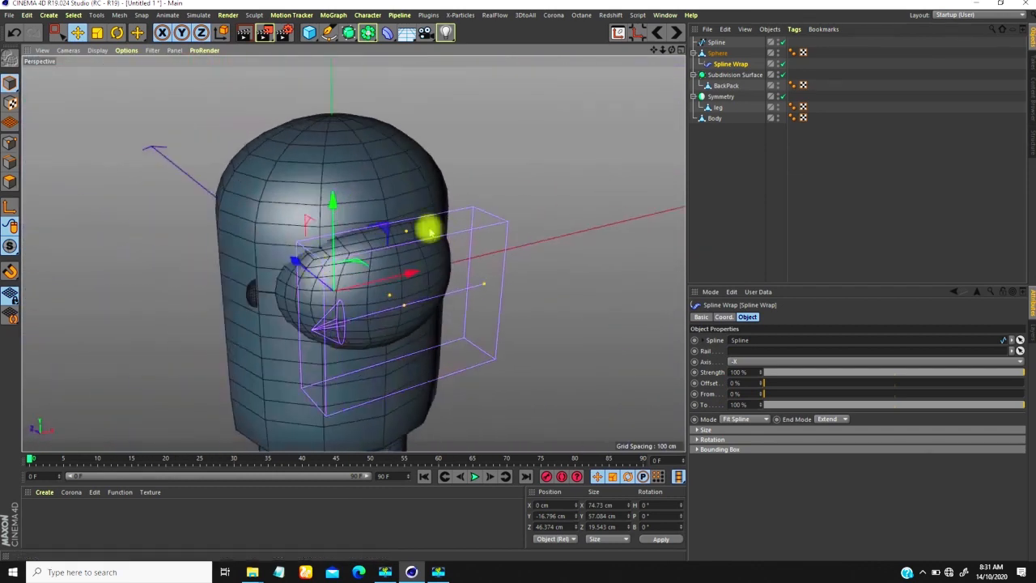
Enable X-Ray display for the BackPack, leg and Body objects
{"action": "left_click", "coordinate": [716, 52], "text": "shift"}
{"action": "left_click", "coordinate": [717, 42], "text": "shift"}
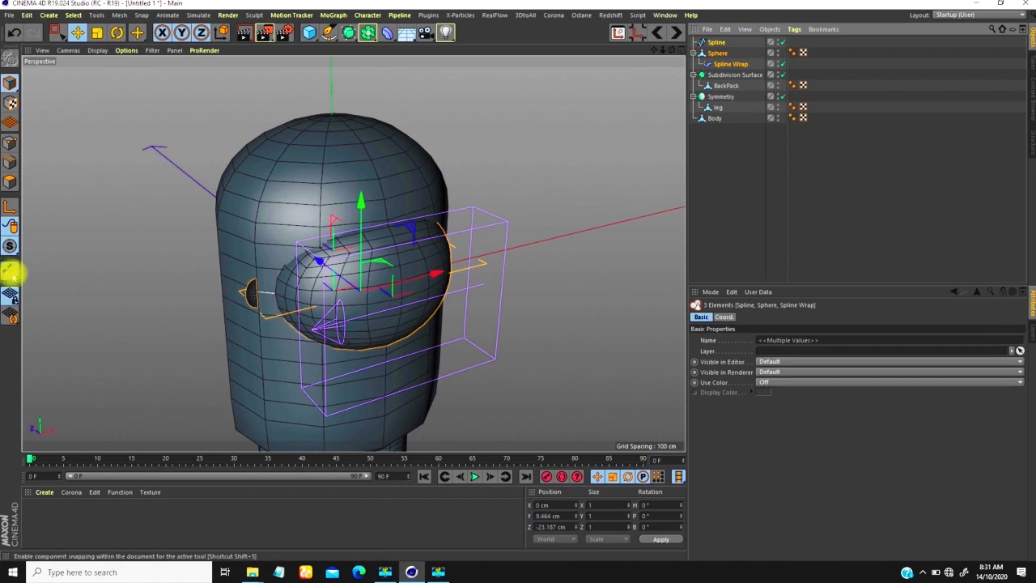
{"action": "left_click", "coordinate": [723, 75]}
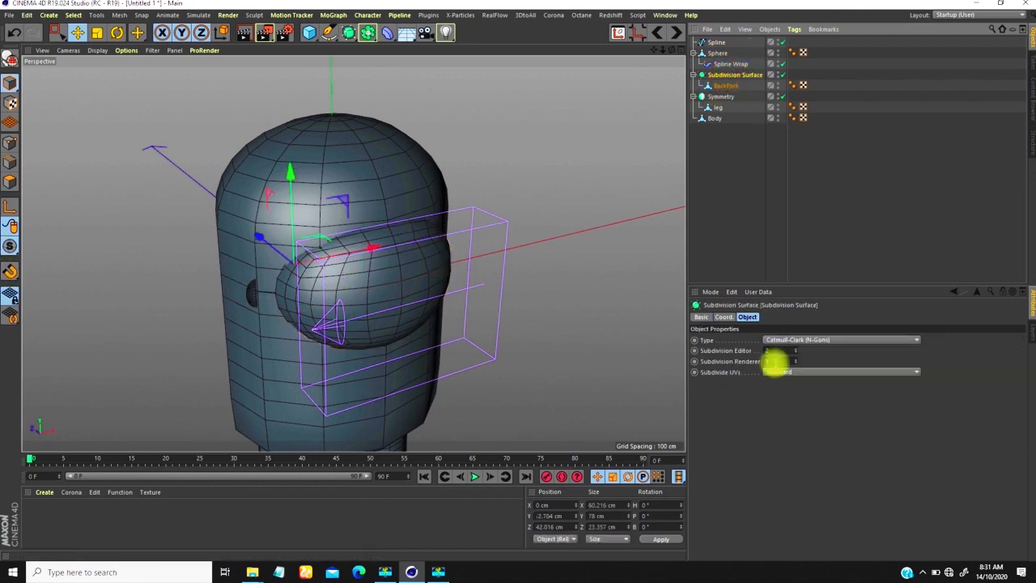
{"action": "left_click", "coordinate": [706, 318]}
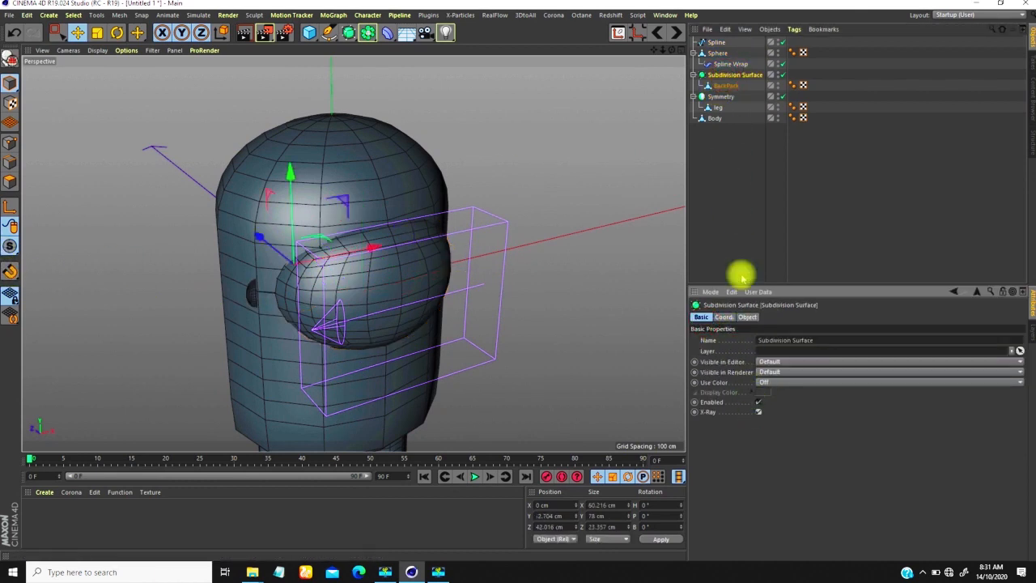
{"action": "left_click", "coordinate": [724, 85]}
{"action": "left_click", "coordinate": [759, 401]}
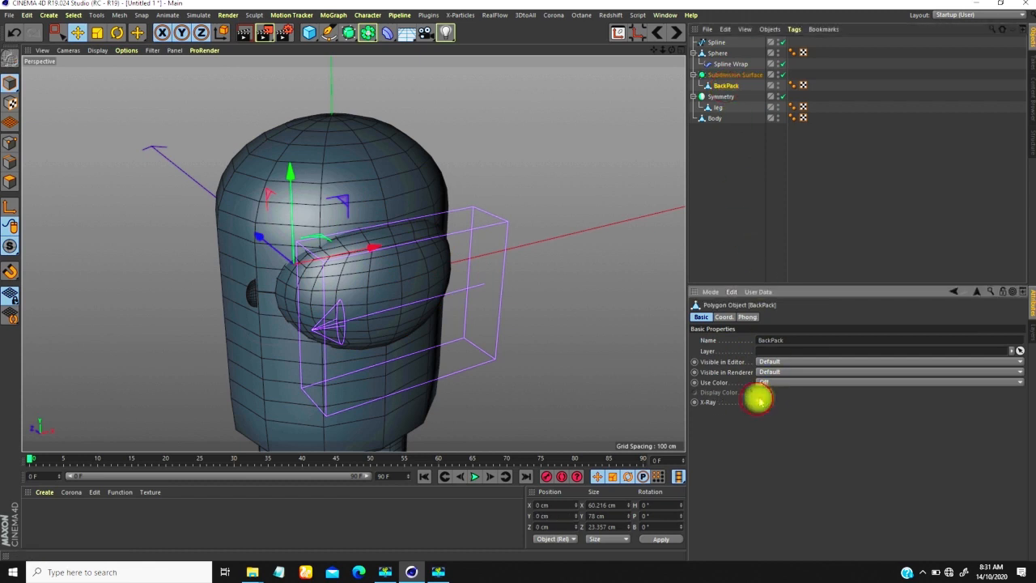
{"action": "left_click", "coordinate": [719, 98]}
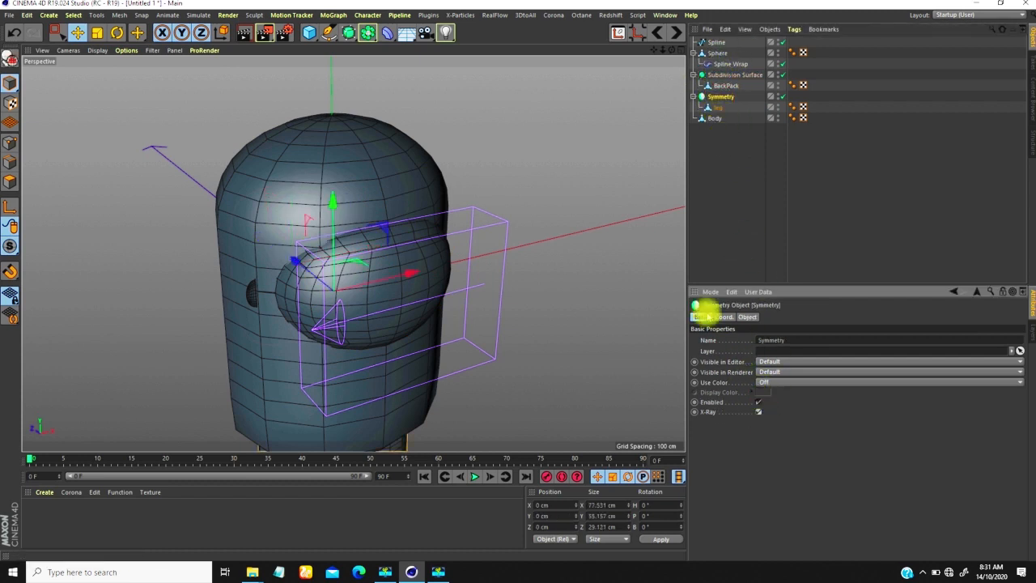
{"action": "left_click", "coordinate": [708, 108]}
{"action": "left_click", "coordinate": [758, 402]}
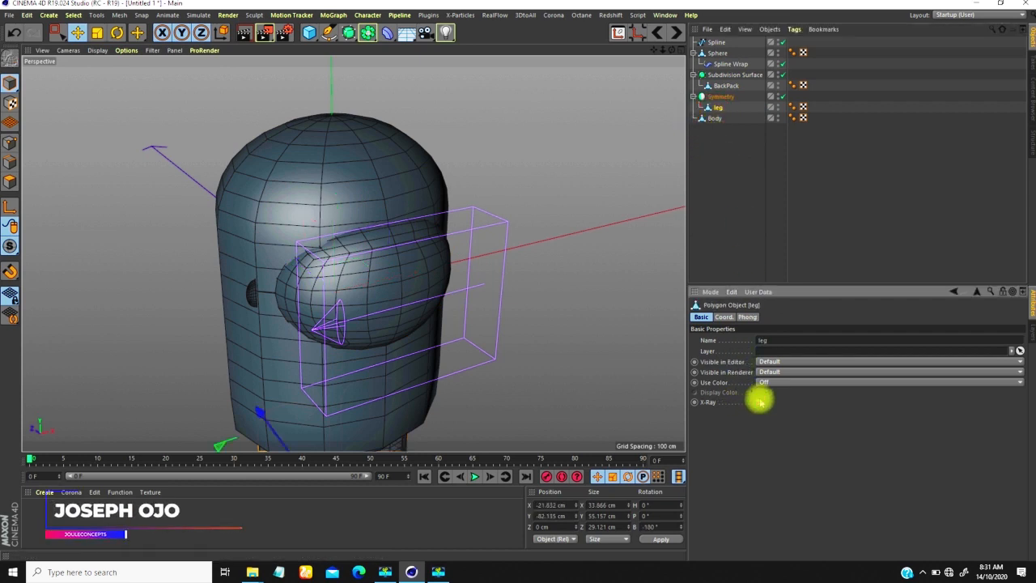
{"action": "left_click", "coordinate": [715, 118]}
{"action": "left_click", "coordinate": [759, 402]}
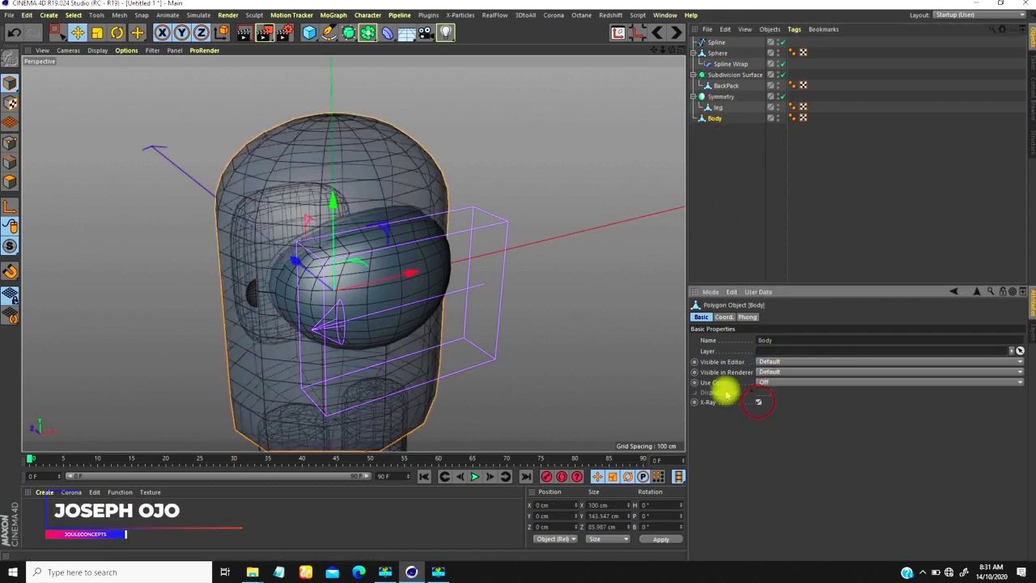
Try different Strength, Offset and To values on the visor's Spline Wrap, returning them to 100%, 0% and 100%
{"action": "left_click_drag", "start_coordinate": [340, 249], "coordinate": [506, 254], "text": "alt"}
{"action": "left_click_drag", "start_coordinate": [522, 225], "coordinate": [162, 334], "text": "alt"}
{"action": "right_click_drag", "start_coordinate": [163, 333], "coordinate": [188, 322], "text": "alt"}
{"action": "left_click_drag", "start_coordinate": [312, 296], "coordinate": [276, 336], "text": "alt"}
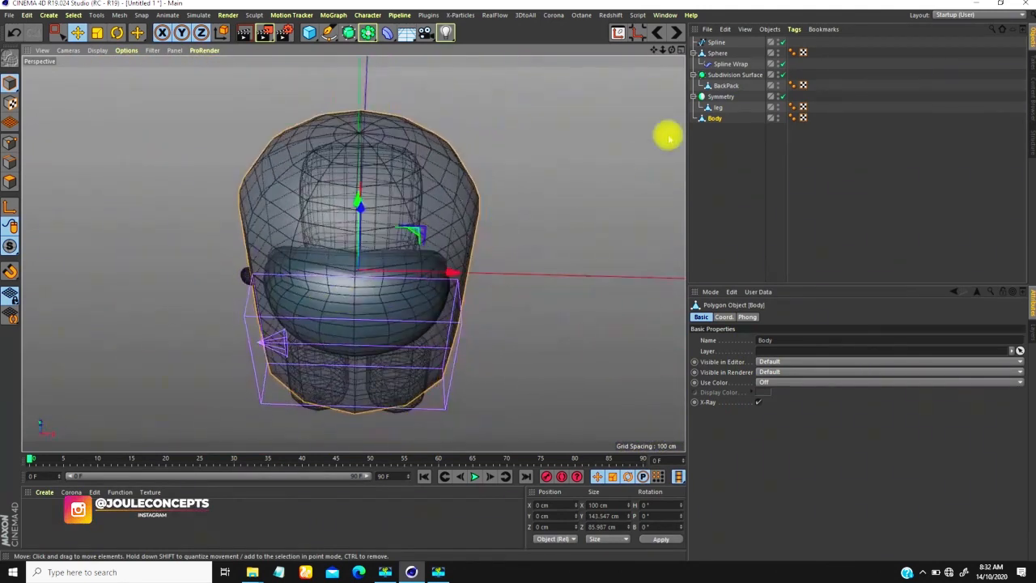
{"action": "left_click", "coordinate": [721, 64]}
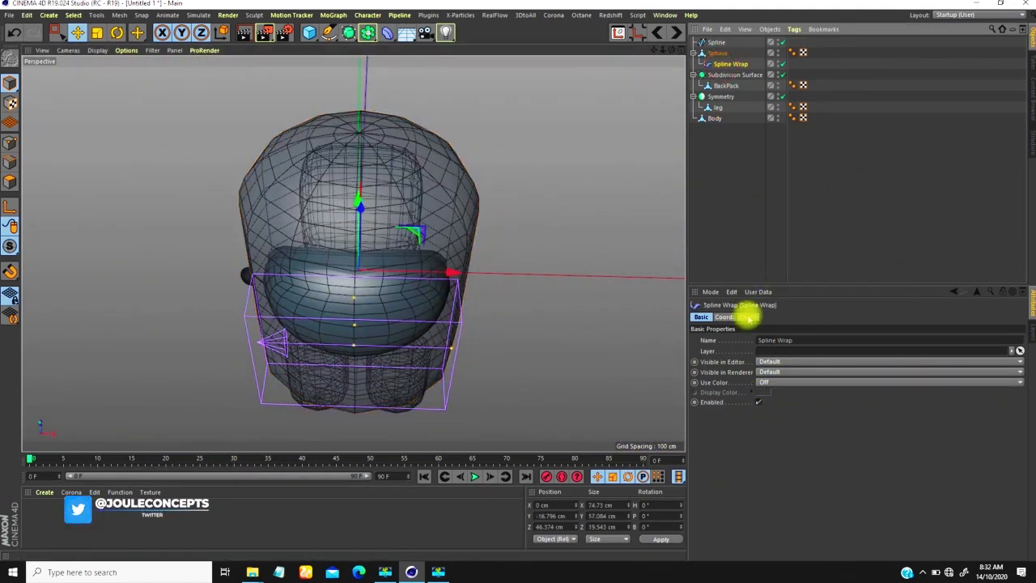
{"action": "left_click", "coordinate": [748, 316]}
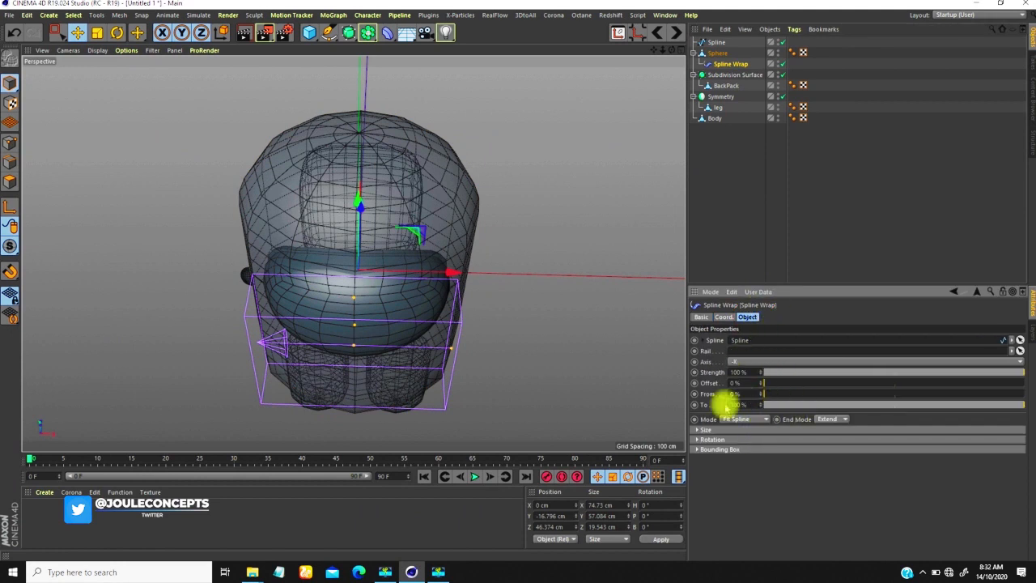
{"action": "left_click_drag", "start_coordinate": [985, 373], "coordinate": [1029, 375]}
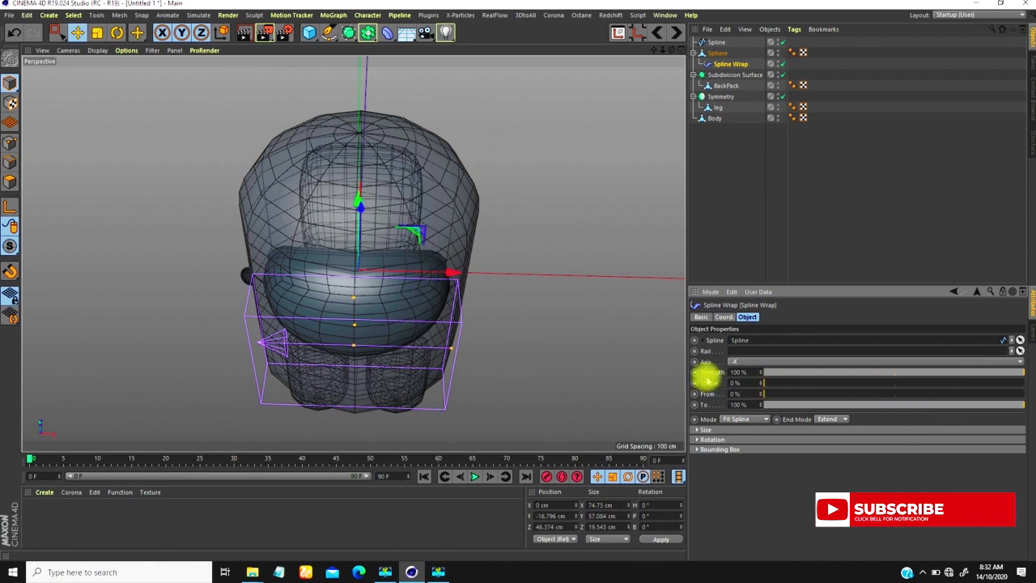
{"action": "left_click_drag", "start_coordinate": [773, 385], "coordinate": [709, 421]}
{"action": "left_click_drag", "start_coordinate": [978, 409], "coordinate": [1032, 415]}
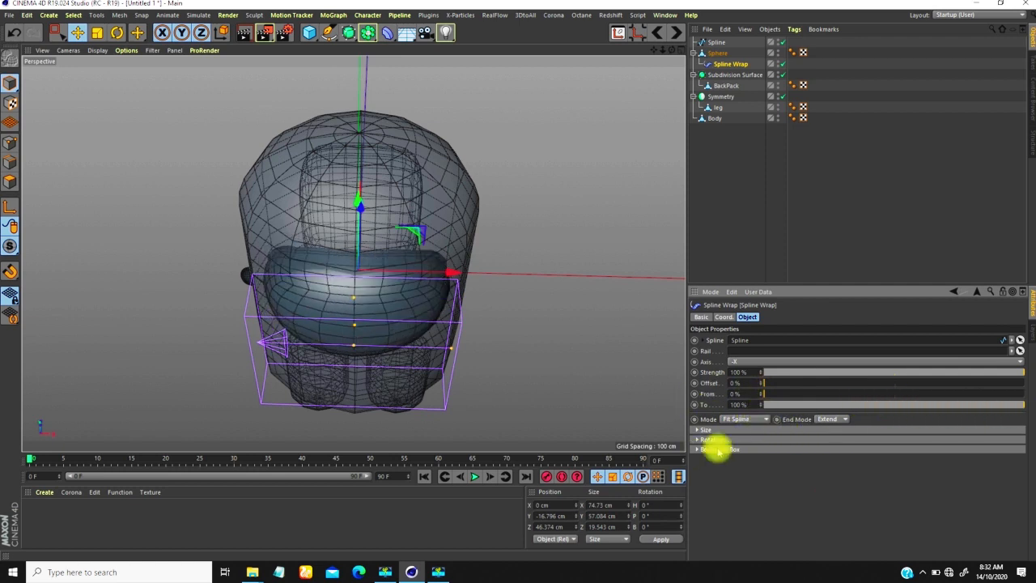
{"action": "mouse_move", "coordinate": [466, 280]}
{"action": "left_mouse_down", "text": "alt"}
{"action": "mouse_move", "coordinate": [382, 276]}
{"action": "mouse_move", "coordinate": [448, 271]}
{"action": "left_mouse_up", "text": "alt"}
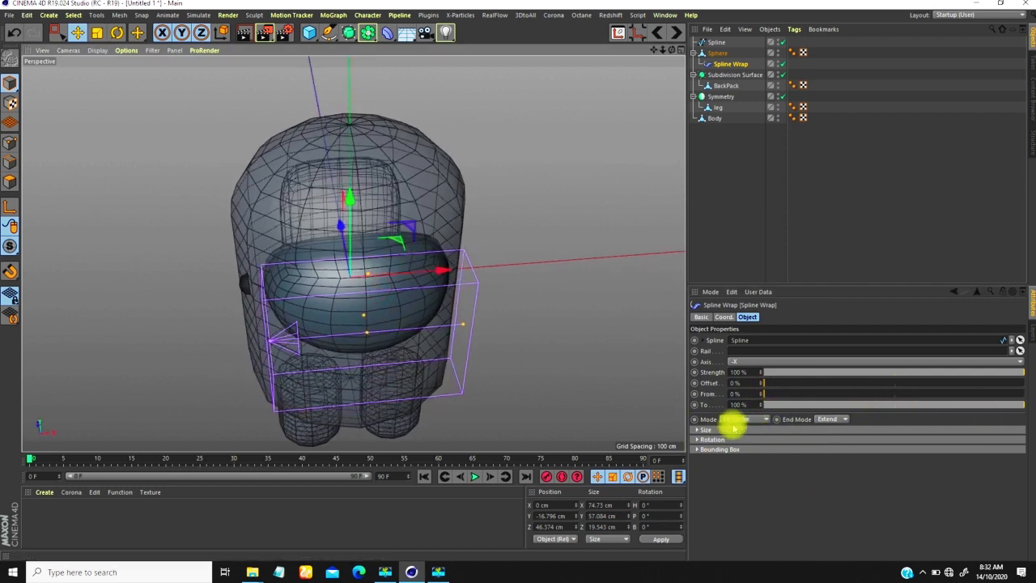
Try the Keep Length mode on the visor's Spline Wrap, and return it to Fit Spline
{"action": "left_click", "coordinate": [744, 420]}
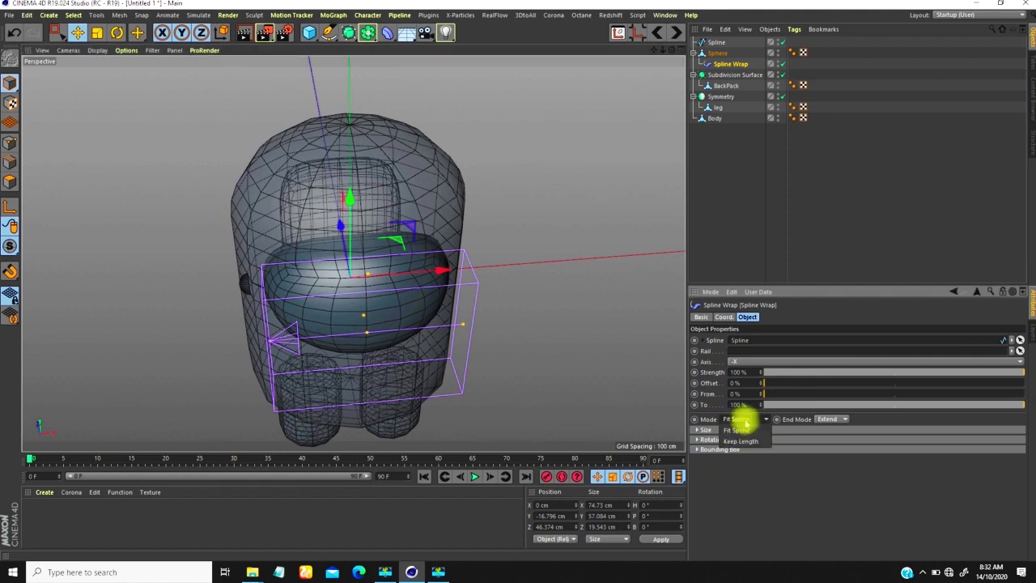
{"action": "left_click", "coordinate": [741, 440]}
{"action": "left_click_drag", "start_coordinate": [370, 278], "coordinate": [423, 265], "text": "alt"}
{"action": "left_click", "coordinate": [743, 420]}
{"action": "left_click", "coordinate": [738, 430]}
{"action": "left_click_drag", "start_coordinate": [405, 342], "coordinate": [442, 310], "text": "alt"}
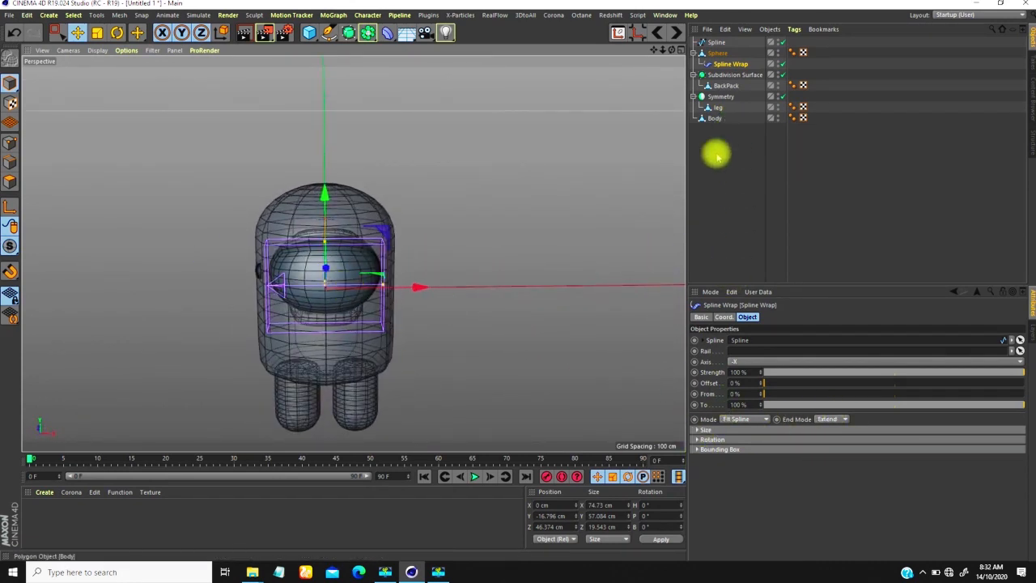
Scale the visor sphere along its Z axis to make the visor slightly thinner
{"action": "left_click_drag", "start_coordinate": [363, 273], "coordinate": [375, 215], "text": "alt"}
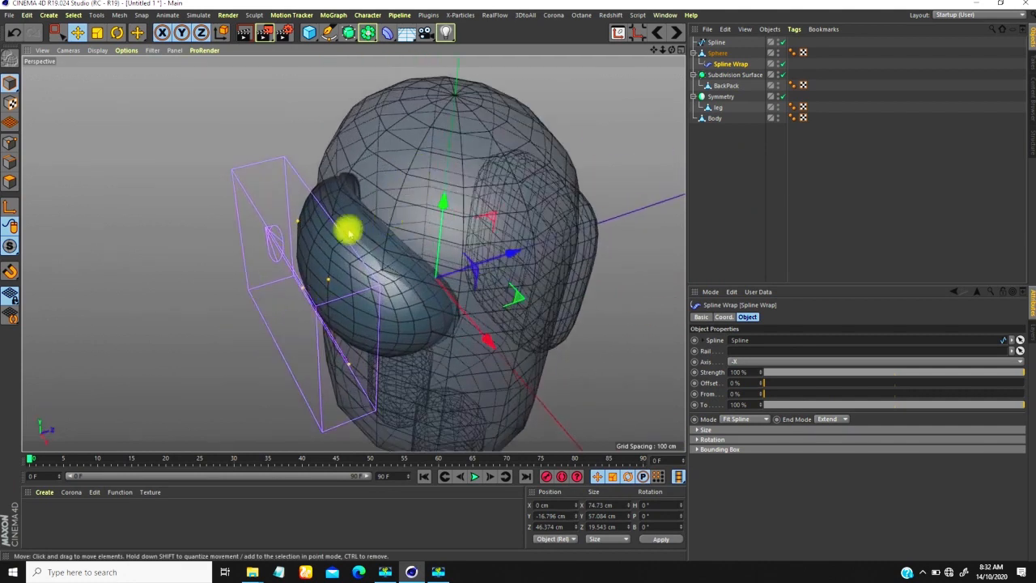
{"action": "left_click", "coordinate": [718, 53]}
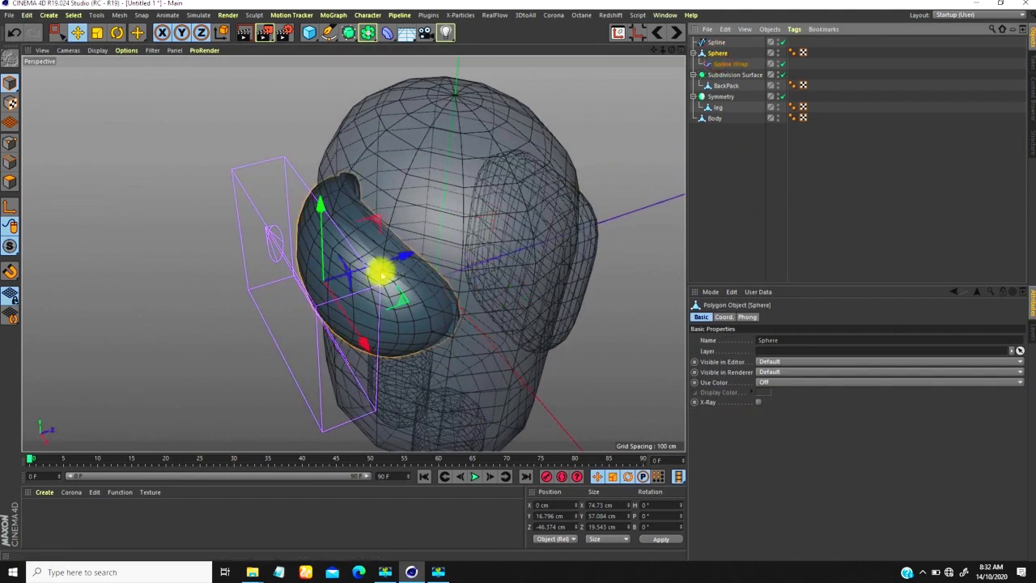
{"action": "key", "text": "t"}
{"action": "left_click_drag", "start_coordinate": [405, 258], "coordinate": [395, 262]}
Move the visor's guiding spline along Z to about -5.1 cm
{"action": "left_click", "coordinate": [717, 42]}
{"action": "key", "text": "e"}
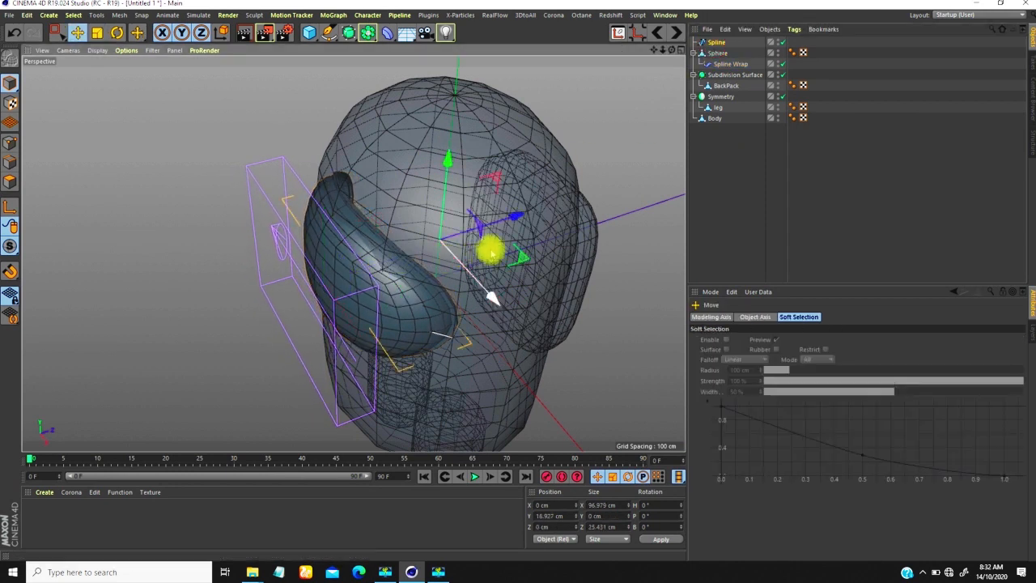
{"action": "left_click_drag", "start_coordinate": [511, 217], "coordinate": [499, 228]}
{"action": "left_click_drag", "start_coordinate": [403, 305], "coordinate": [292, 231], "text": "alt"}
{"action": "left_click_drag", "start_coordinate": [604, 324], "coordinate": [608, 334]}
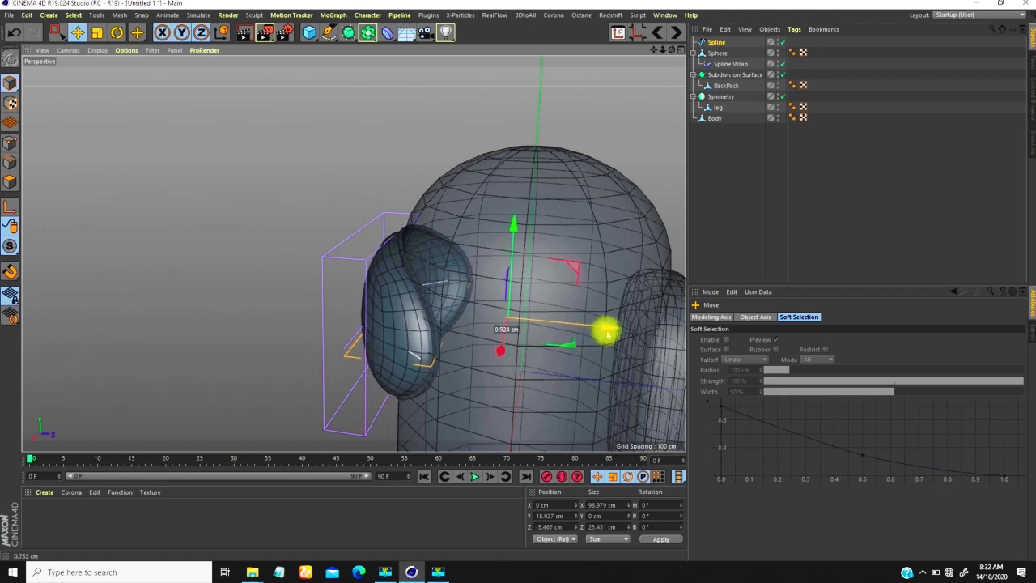
{"action": "left_click_drag", "start_coordinate": [491, 319], "coordinate": [470, 328], "text": "alt"}
{"action": "left_click_drag", "start_coordinate": [387, 239], "coordinate": [578, 180], "text": "alt"}
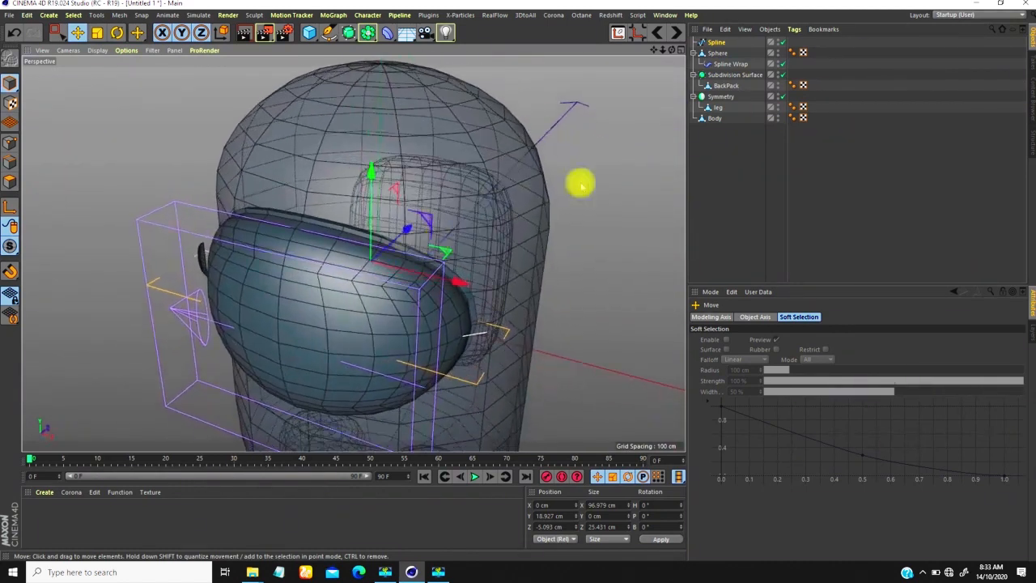
Disable X-Ray display for the Body object and check how the visor meets the body
{"action": "left_click", "coordinate": [715, 118]}
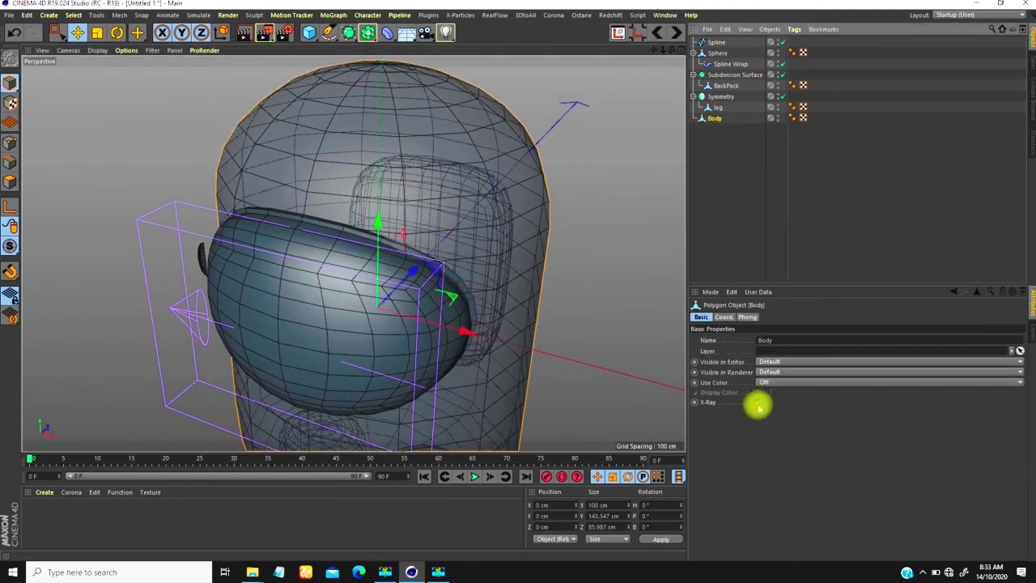
{"action": "left_click_drag", "start_coordinate": [583, 385], "coordinate": [316, 240], "text": "alt"}
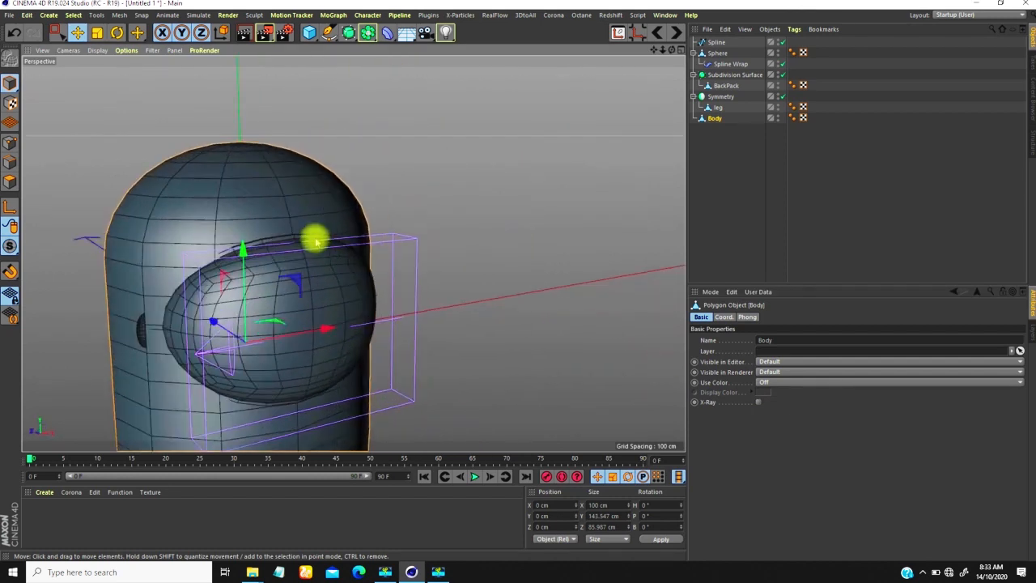
{"action": "left_click_drag", "start_coordinate": [265, 260], "coordinate": [173, 306], "text": "alt"}
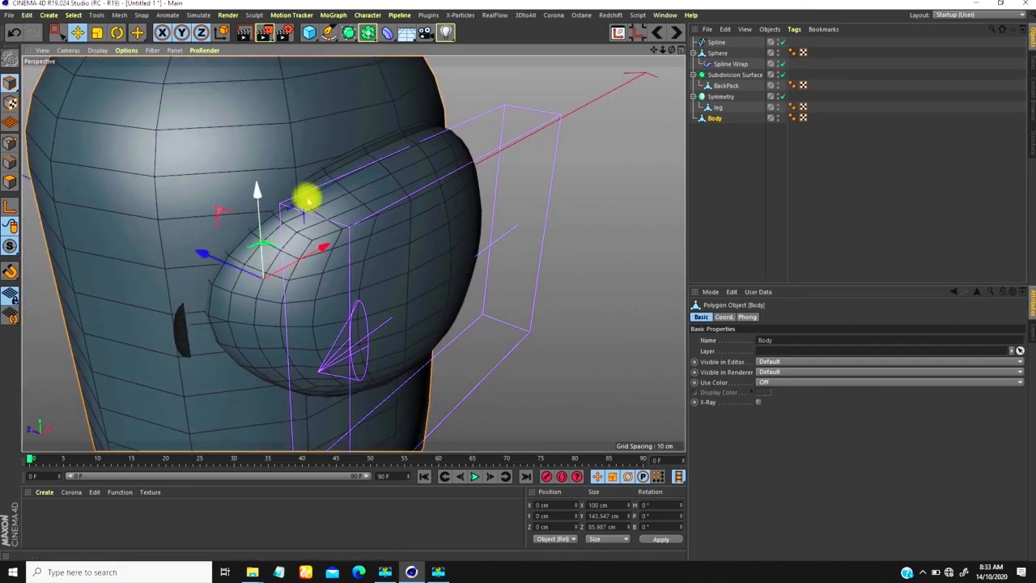
{"action": "left_click_drag", "start_coordinate": [283, 216], "coordinate": [199, 280], "text": "alt"}
{"action": "left_click_drag", "start_coordinate": [316, 199], "coordinate": [597, 111], "text": "alt"}
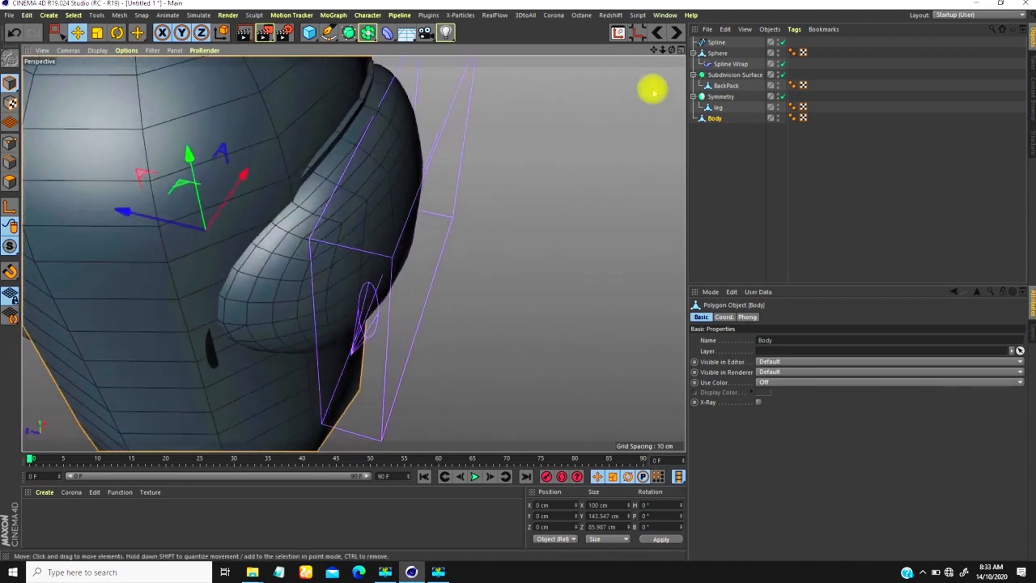
Nudge the points at the negative X end of the guiding spline to about X -45.3 cm, Z -24.5 cm
{"action": "left_click", "coordinate": [715, 41]}
{"action": "left_click_drag", "start_coordinate": [289, 301], "coordinate": [212, 310], "text": "alt"}
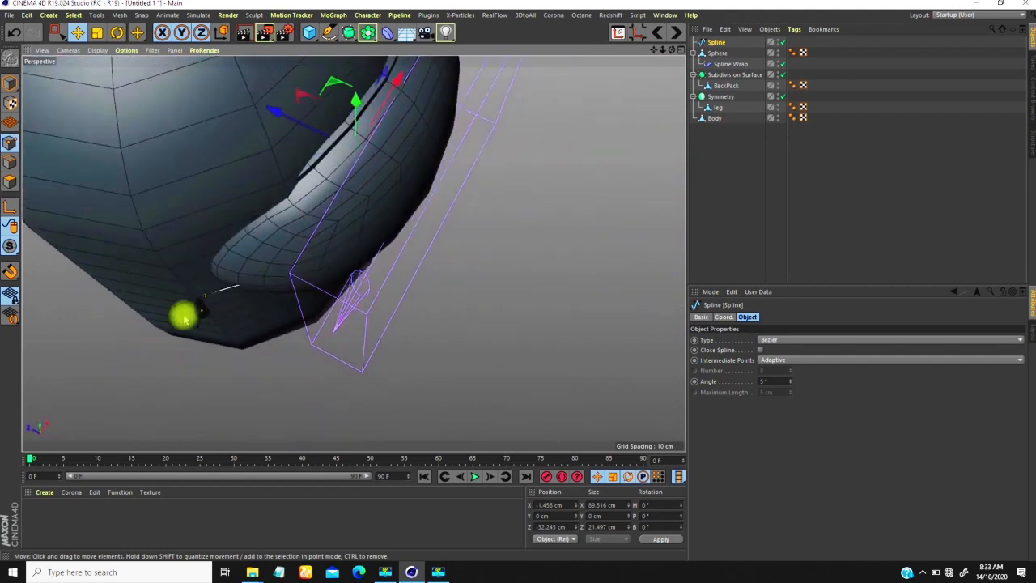
{"action": "left_click", "coordinate": [57, 33]}
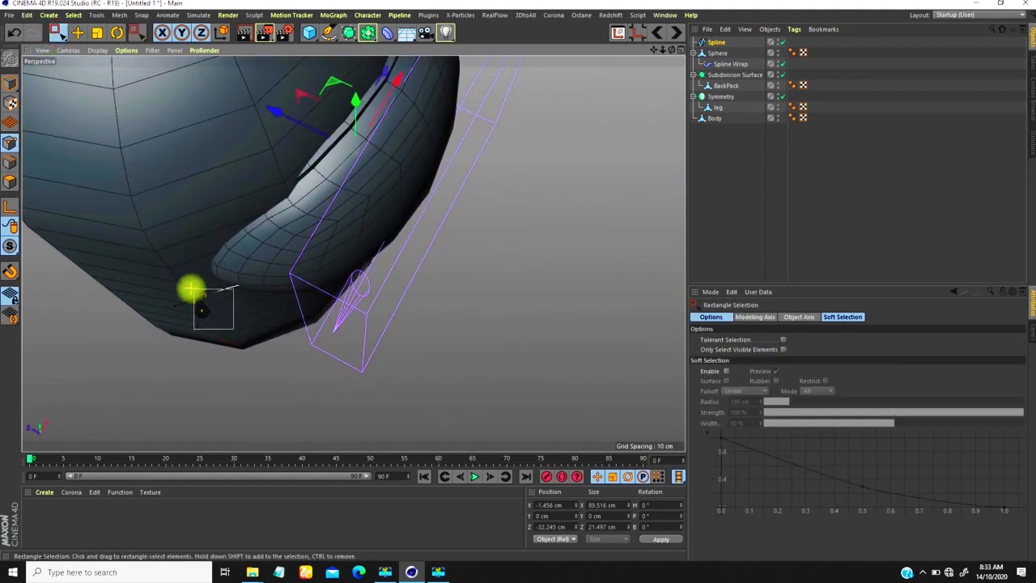
{"action": "mouse_move", "coordinate": [181, 290]}
{"action": "left_mouse_down"}
{"action": "mouse_move", "coordinate": [247, 320]}
{"action": "mouse_move", "coordinate": [237, 334]}
{"action": "mouse_move", "coordinate": [152, 251]}
{"action": "mouse_move", "coordinate": [145, 236]}
{"action": "mouse_move", "coordinate": [162, 236]}
{"action": "mouse_move", "coordinate": [144, 238]}
{"action": "mouse_move", "coordinate": [216, 200]}
{"action": "mouse_move", "coordinate": [243, 213]}
{"action": "mouse_move", "coordinate": [255, 205]}
{"action": "mouse_move", "coordinate": [167, 292]}
{"action": "left_mouse_up"}
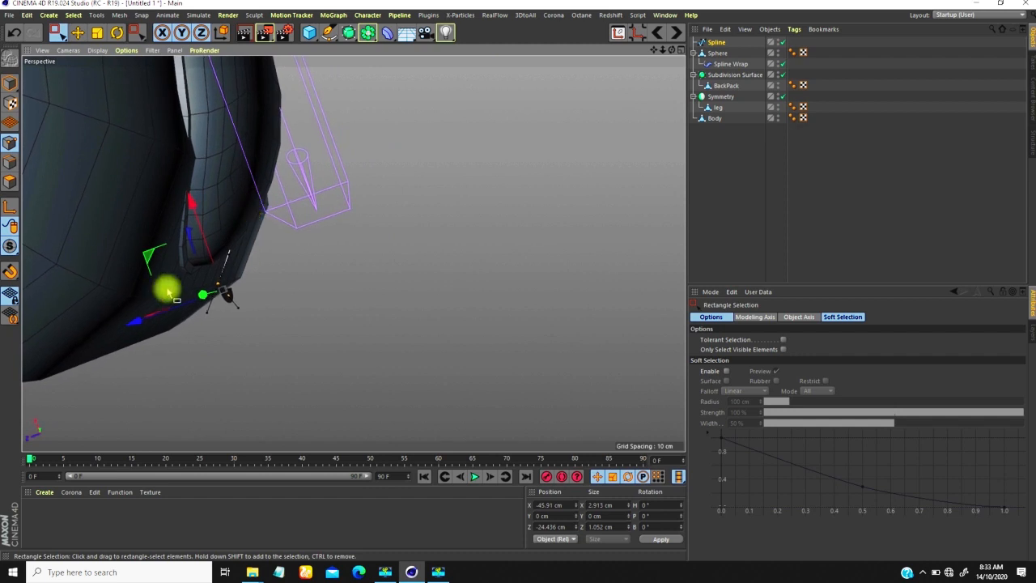
{"action": "left_click_drag", "start_coordinate": [151, 257], "coordinate": [338, 244]}
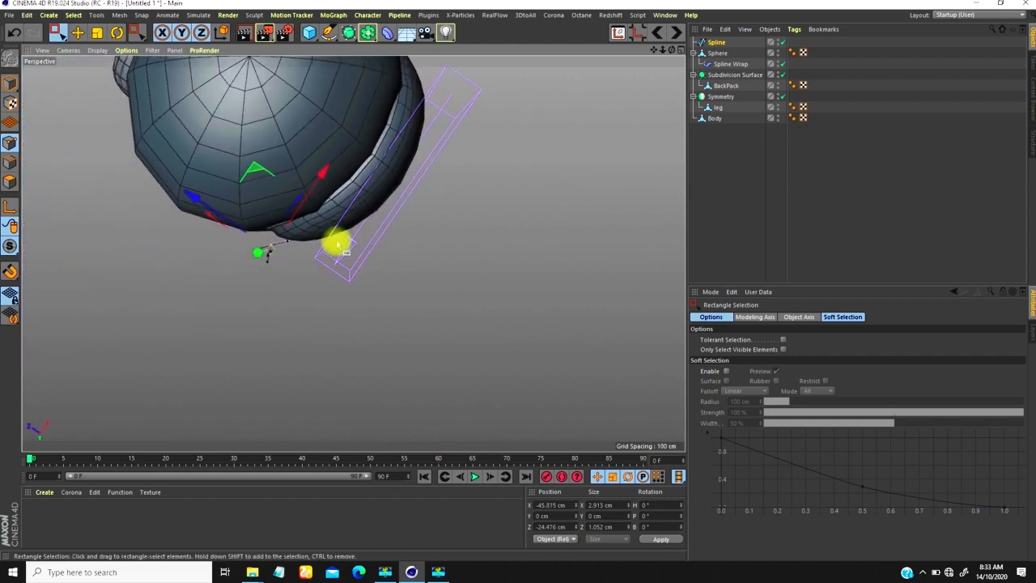
{"action": "left_click_drag", "start_coordinate": [311, 206], "coordinate": [327, 267]}
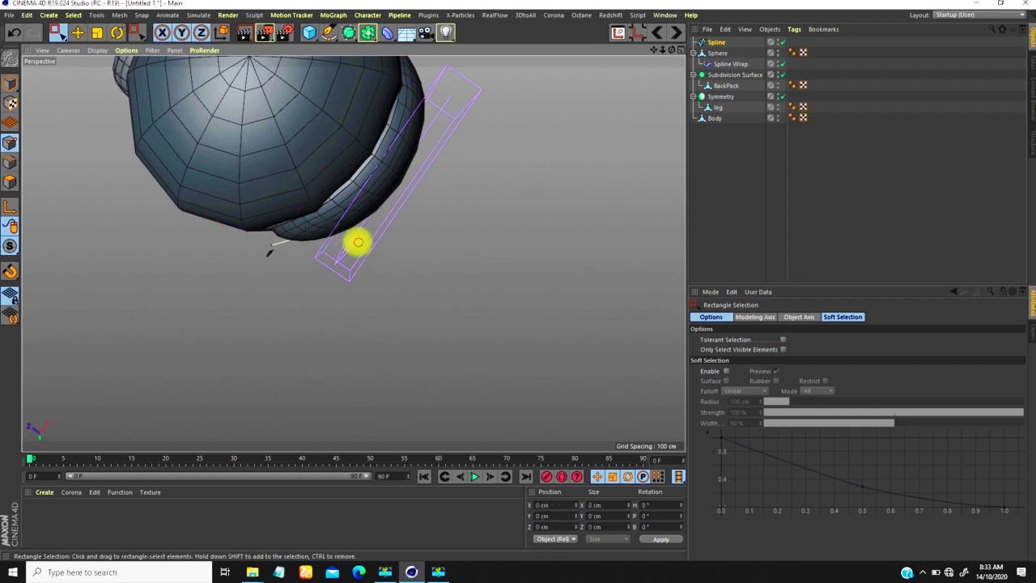
Nudge the end point on the positive X side of the guiding spline to fit the visor's edge to the body
{"action": "left_click_drag", "start_coordinate": [315, 162], "coordinate": [520, 281]}
{"action": "left_click", "coordinate": [502, 240]}
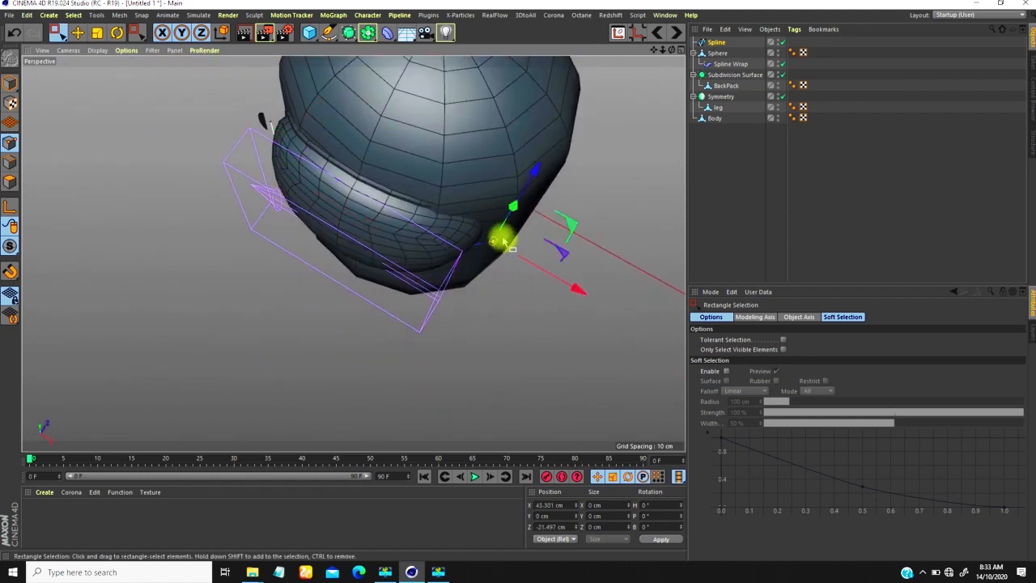
{"action": "left_click_drag", "start_coordinate": [504, 242], "coordinate": [435, 261], "text": "alt"}
{"action": "left_click_drag", "start_coordinate": [570, 264], "coordinate": [567, 270]}
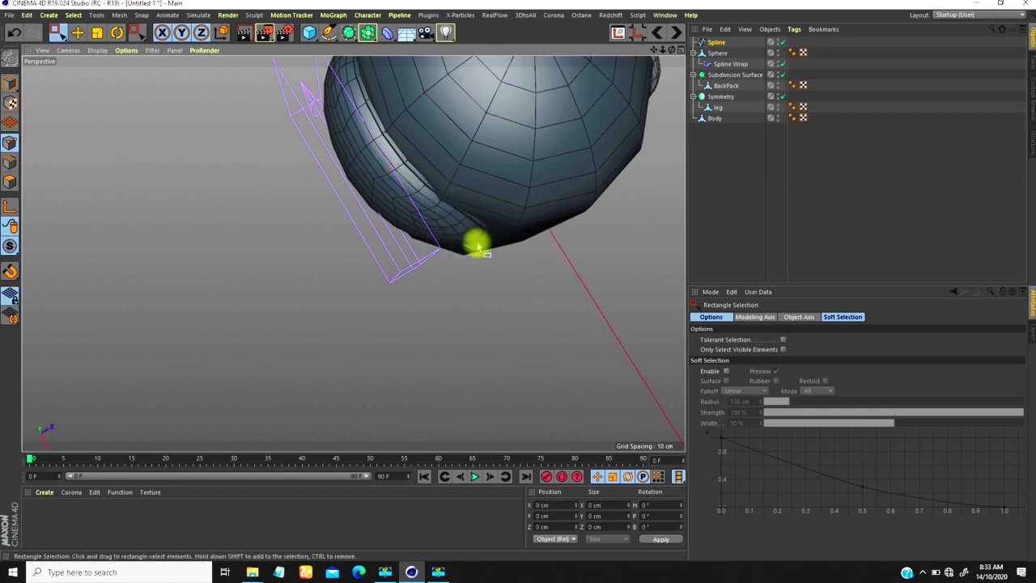
Move the spline point next to the positive X end to about X 27.6 cm, Z -37.4 cm, and check the visor
{"action": "left_click_drag", "start_coordinate": [477, 220], "coordinate": [491, 238], "text": "alt"}
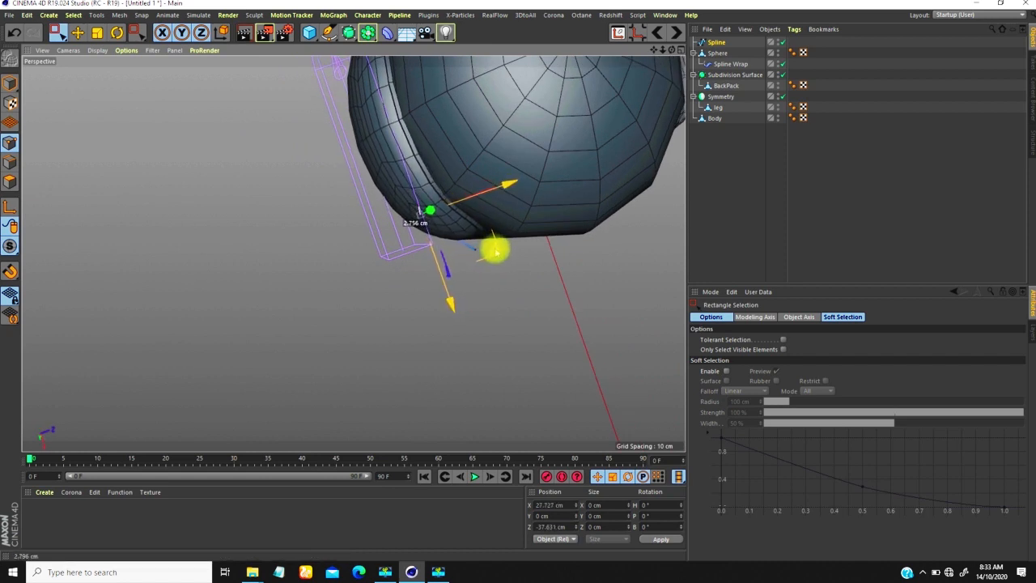
{"action": "left_click_drag", "start_coordinate": [495, 251], "coordinate": [455, 248], "text": "alt"}
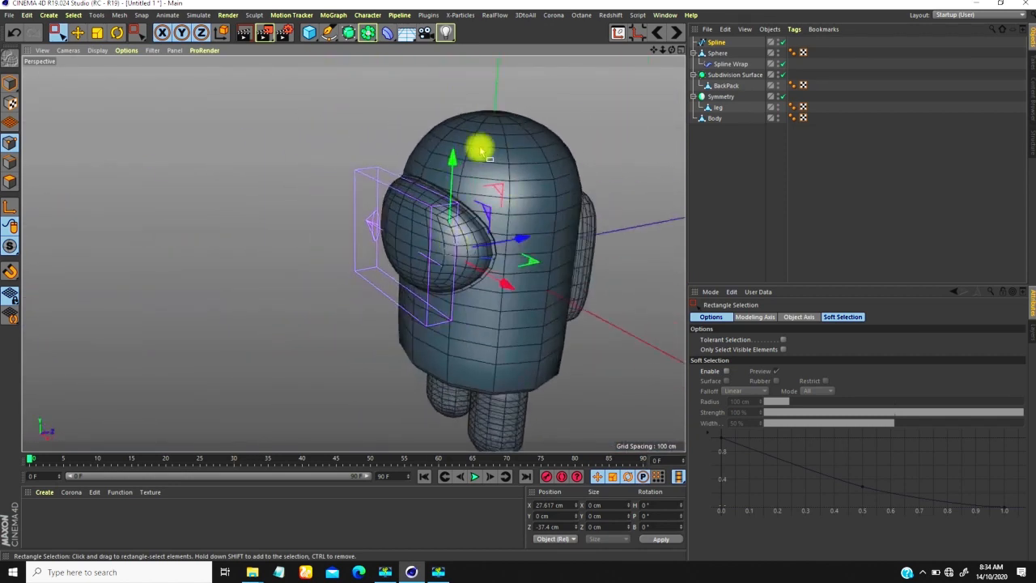
{"action": "left_click_drag", "start_coordinate": [523, 149], "coordinate": [461, 101], "text": "alt"}
{"action": "mouse_move", "coordinate": [340, 213]}
{"action": "left_mouse_down", "text": "alt"}
{"action": "mouse_move", "coordinate": [365, 178]}
{"action": "mouse_move", "coordinate": [319, 248]}
{"action": "mouse_move", "coordinate": [368, 175]}
{"action": "mouse_move", "coordinate": [398, 169]}
{"action": "mouse_move", "coordinate": [242, 209]}
{"action": "mouse_move", "coordinate": [171, 206]}
{"action": "mouse_move", "coordinate": [334, 203]}
{"action": "left_mouse_up", "text": "alt"}
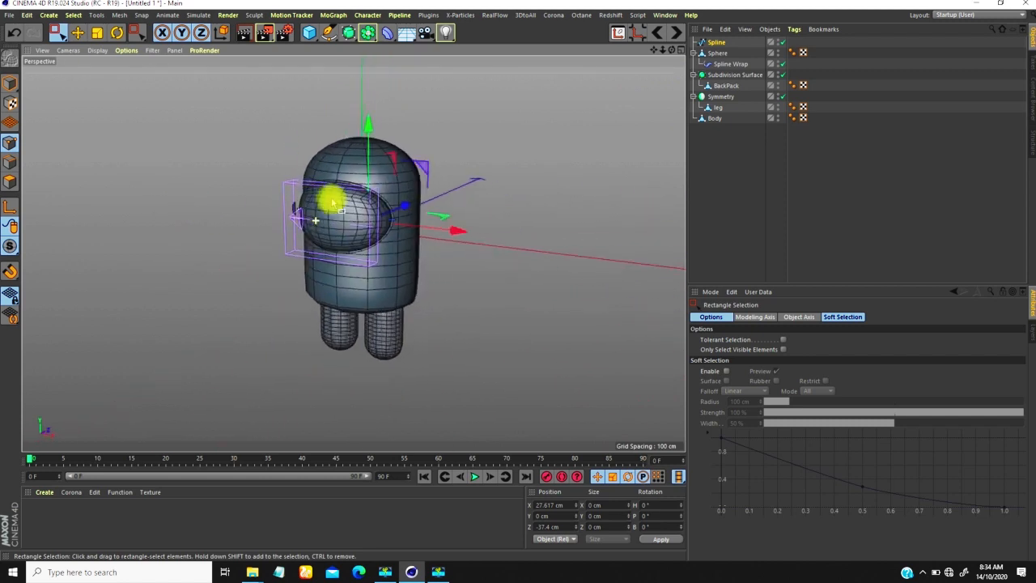
Add a Subdivision Surface and place the Body object inside it to smooth the body
{"action": "left_click", "coordinate": [695, 53]}
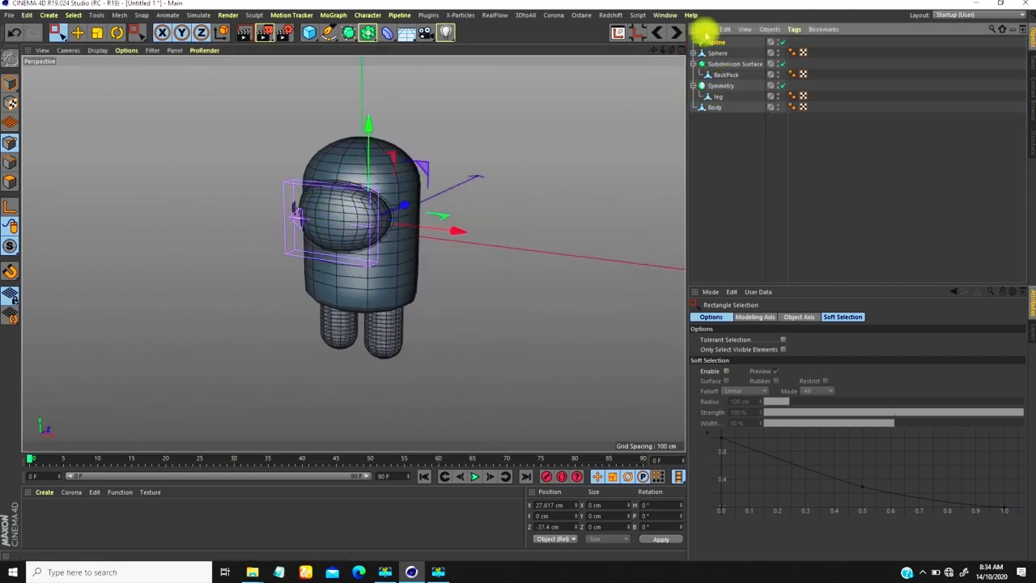
{"action": "left_click", "coordinate": [714, 107]}
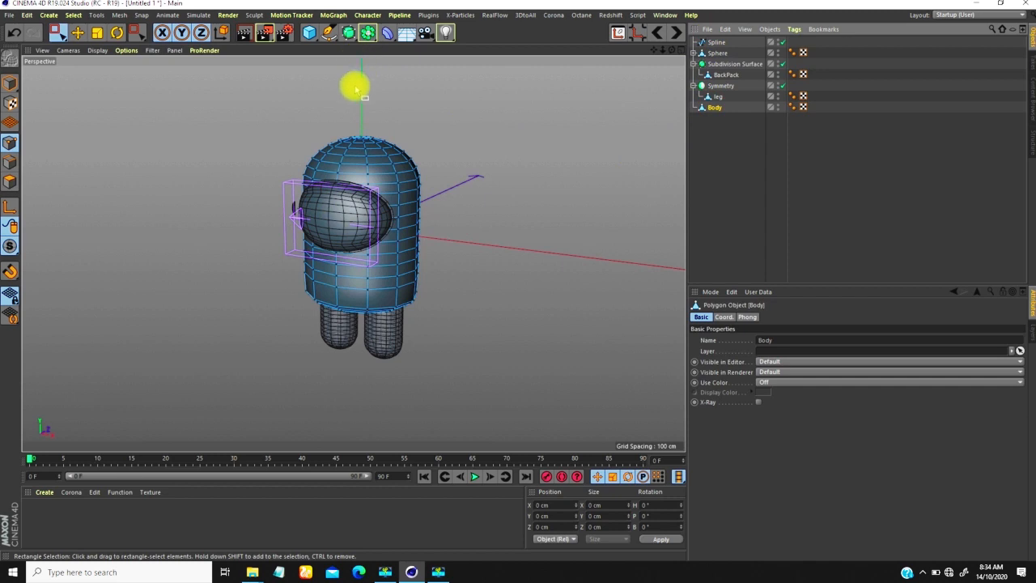
{"action": "left_click", "coordinate": [9, 82]}
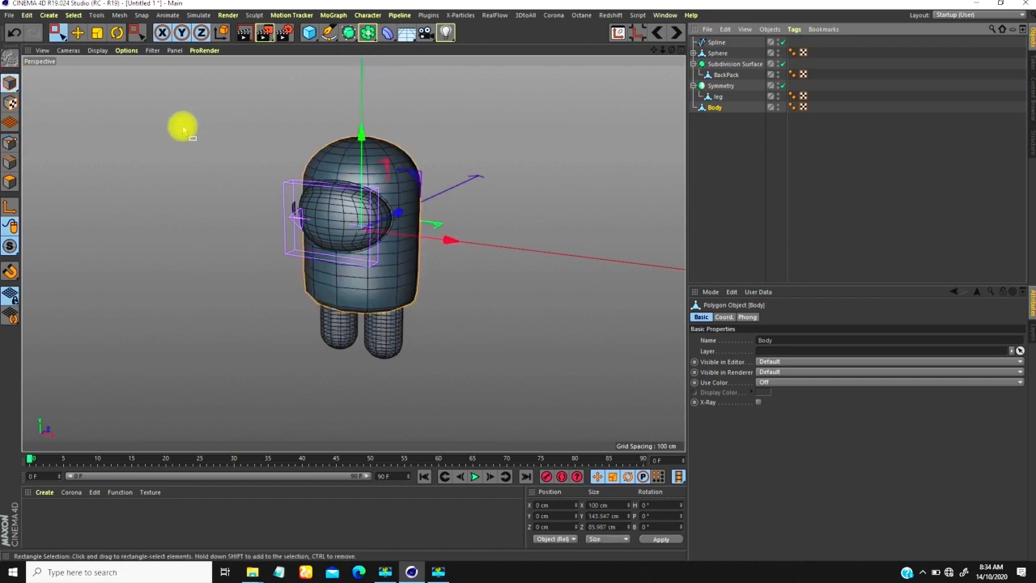
{"action": "left_click", "coordinate": [349, 32]}
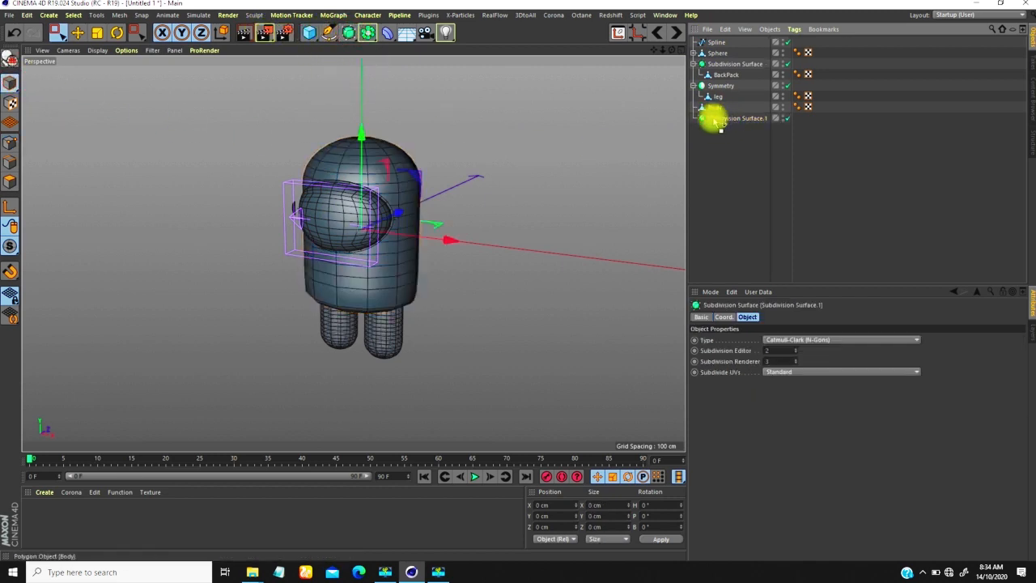
{"action": "left_click_drag", "start_coordinate": [714, 120], "coordinate": [716, 119]}
Move the guiding spline's positive X end point to about X 44.3 cm, Z -22.8 cm against the smoothed body
{"action": "mouse_move", "coordinate": [346, 201]}
{"action": "left_mouse_down", "text": "alt"}
{"action": "mouse_move", "coordinate": [232, 238]}
{"action": "mouse_move", "coordinate": [335, 196]}
{"action": "left_mouse_up", "text": "alt"}
{"action": "right_click_drag", "start_coordinate": [354, 159], "coordinate": [431, 112], "text": "alt"}
{"action": "mouse_move", "coordinate": [367, 165]}
{"action": "left_mouse_down", "text": "alt"}
{"action": "mouse_move", "coordinate": [342, 197]}
{"action": "mouse_move", "coordinate": [354, 243]}
{"action": "mouse_move", "coordinate": [359, 173]}
{"action": "left_mouse_up", "text": "alt"}
{"action": "right_click_drag", "start_coordinate": [360, 176], "coordinate": [396, 279], "text": "alt"}
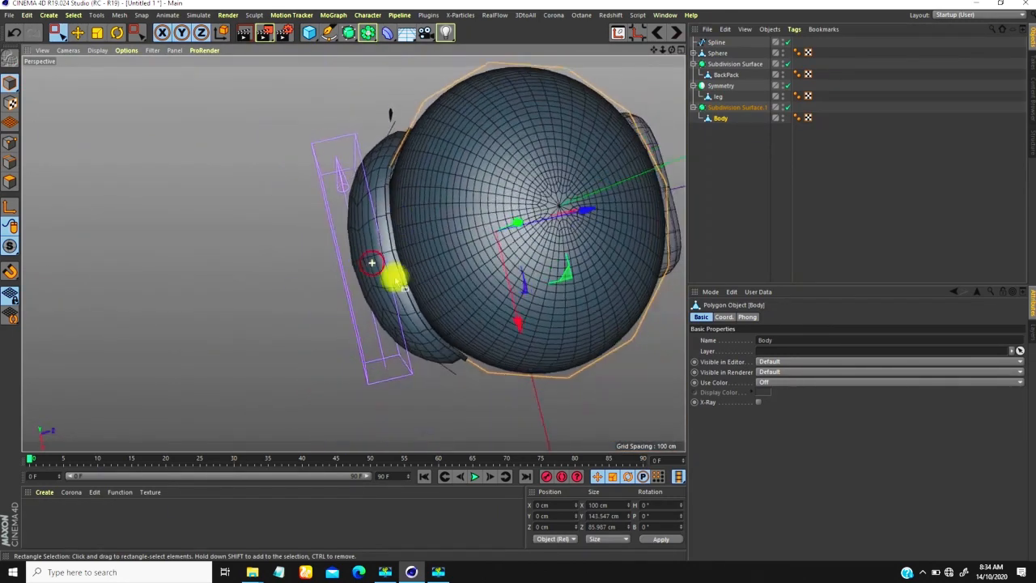
{"action": "left_click_drag", "start_coordinate": [395, 280], "coordinate": [493, 260], "text": "alt"}
{"action": "left_click", "coordinate": [712, 42]}
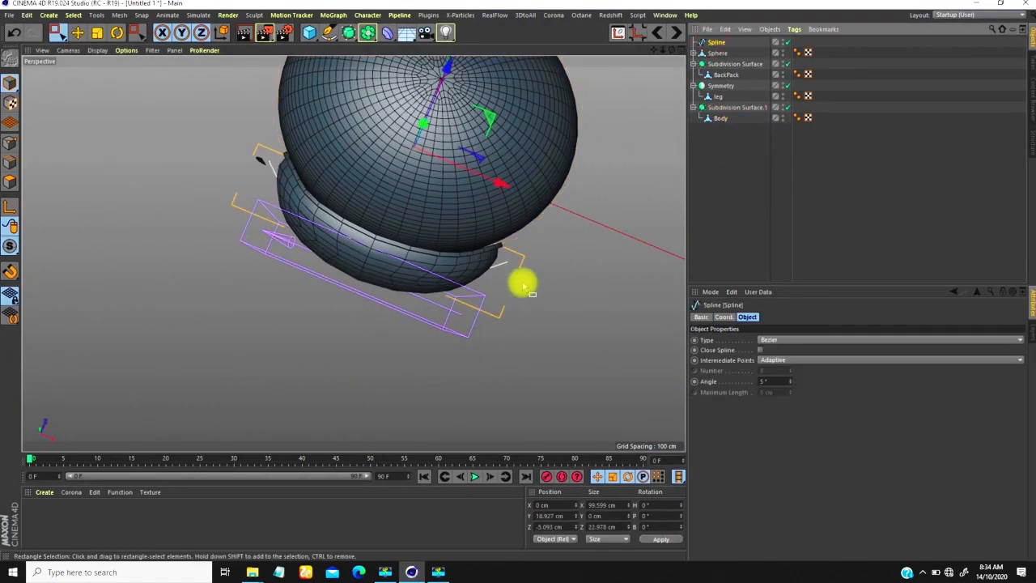
{"action": "left_click", "coordinate": [9, 143]}
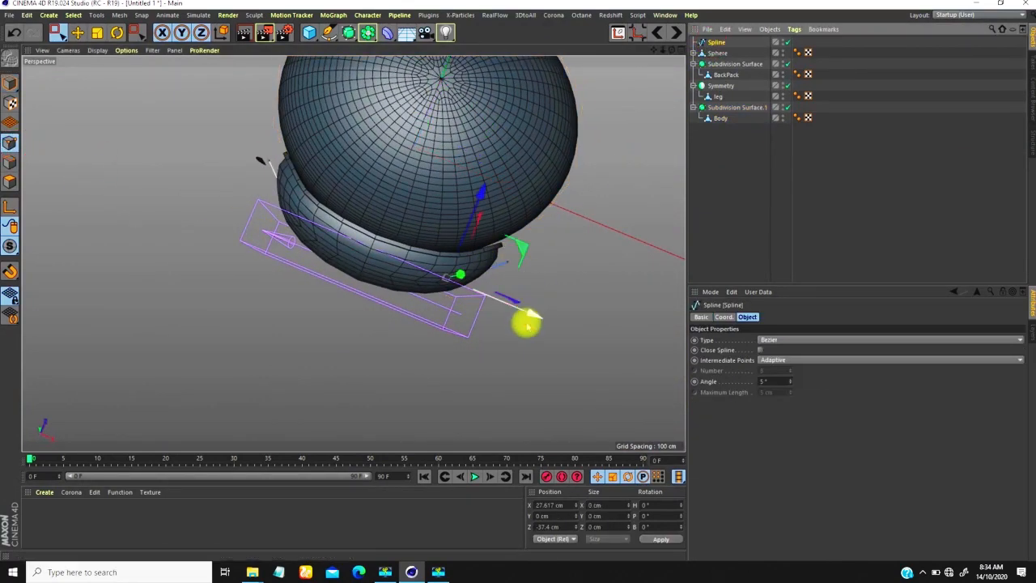
{"action": "left_click", "coordinate": [507, 260]}
{"action": "left_click_drag", "start_coordinate": [583, 239], "coordinate": [581, 235]}
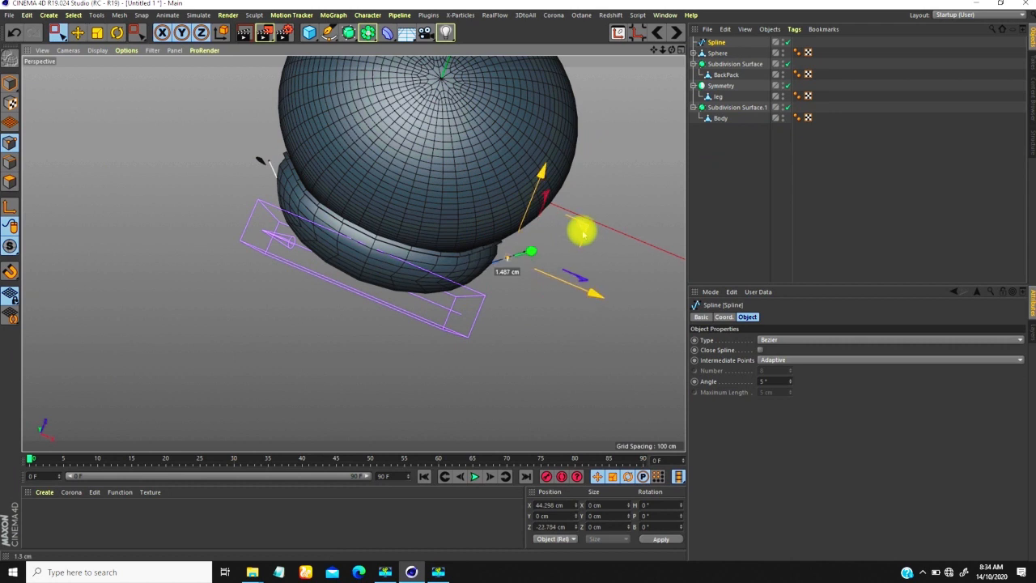
Pull the spline point next to that end toward the body, to about X 28.1 cm, Z -35.1 cm
{"action": "left_click", "coordinate": [462, 325]}
{"action": "left_click_drag", "start_coordinate": [416, 220], "coordinate": [415, 219]}
{"action": "mouse_move", "coordinate": [527, 265]}
{"action": "left_mouse_down", "text": "alt"}
{"action": "mouse_move", "coordinate": [378, 264]}
{"action": "mouse_move", "coordinate": [293, 231]}
{"action": "mouse_move", "coordinate": [388, 270]}
{"action": "mouse_move", "coordinate": [349, 277]}
{"action": "left_mouse_up", "text": "alt"}
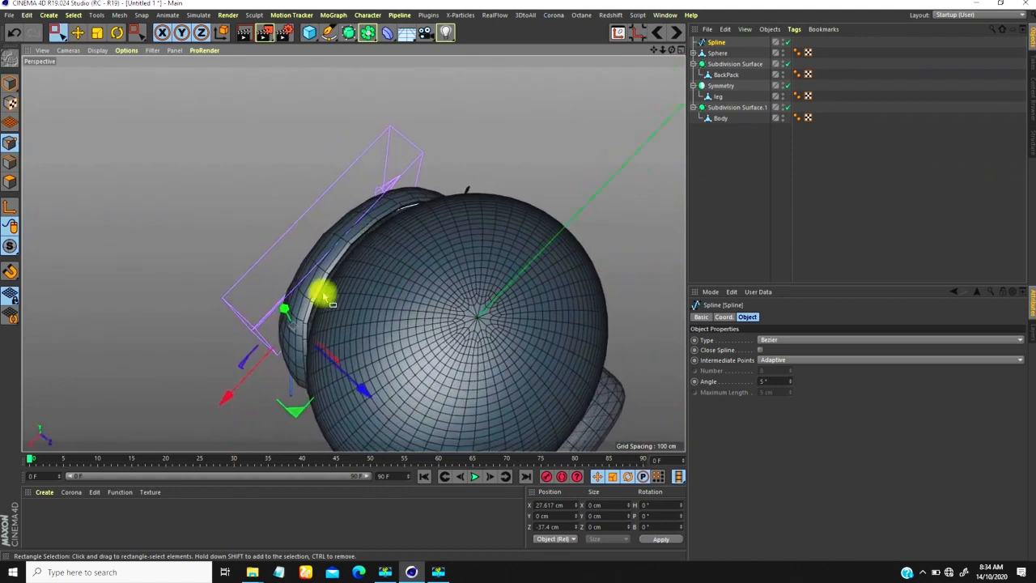
{"action": "left_click_drag", "start_coordinate": [317, 416], "coordinate": [207, 295]}
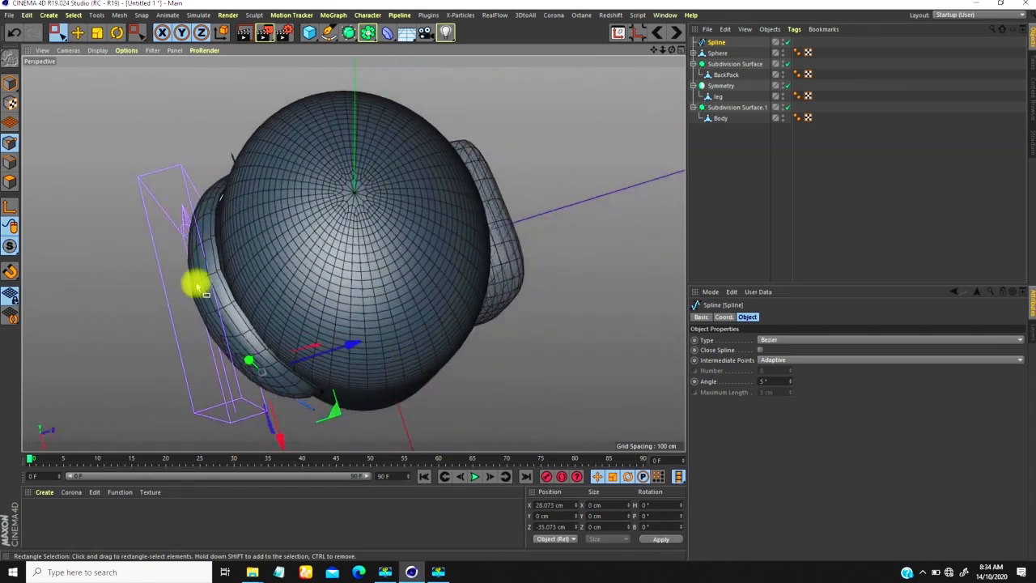
Move the spline's middle point to about X 1.4 cm, Z -41.9 cm and its negative X neighbour to about X -26.6 cm, Z -35.9 cm
{"action": "left_click_drag", "start_coordinate": [256, 341], "coordinate": [294, 340]}
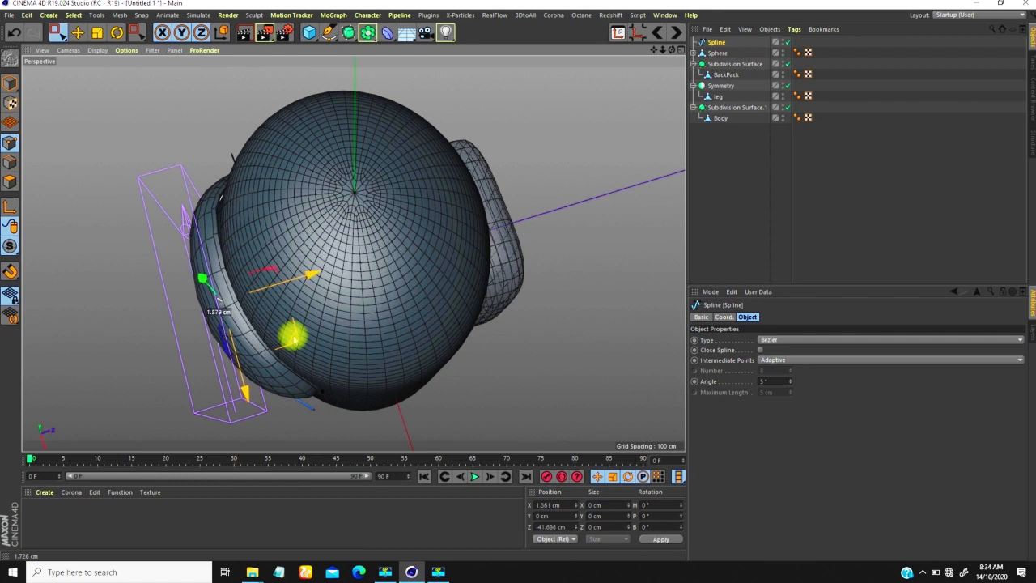
{"action": "left_click_drag", "start_coordinate": [232, 280], "coordinate": [212, 293], "text": "alt"}
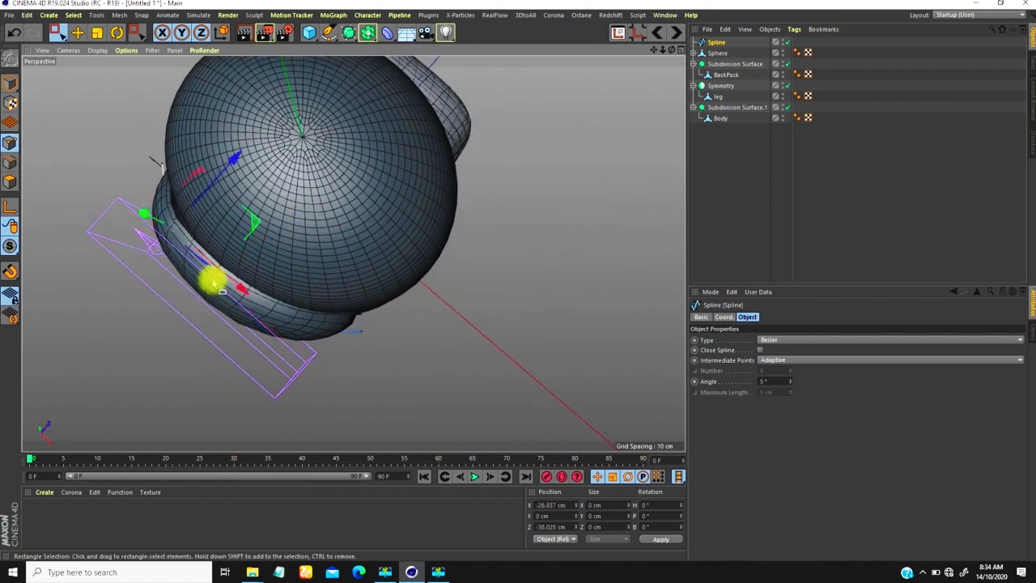
{"action": "left_click_drag", "start_coordinate": [180, 247], "coordinate": [293, 194], "text": "alt"}
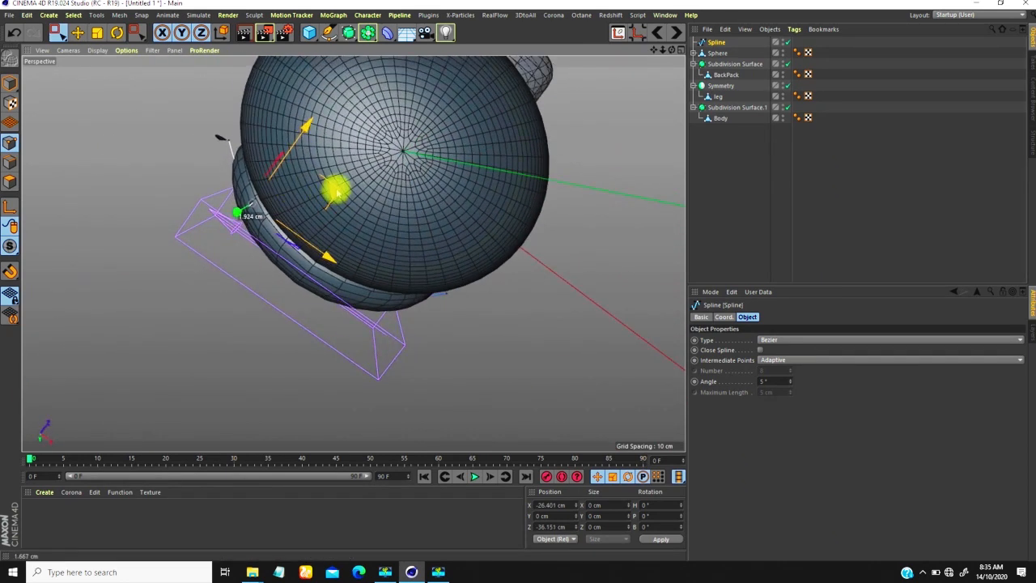
{"action": "left_click_drag", "start_coordinate": [303, 212], "coordinate": [251, 216], "text": "alt"}
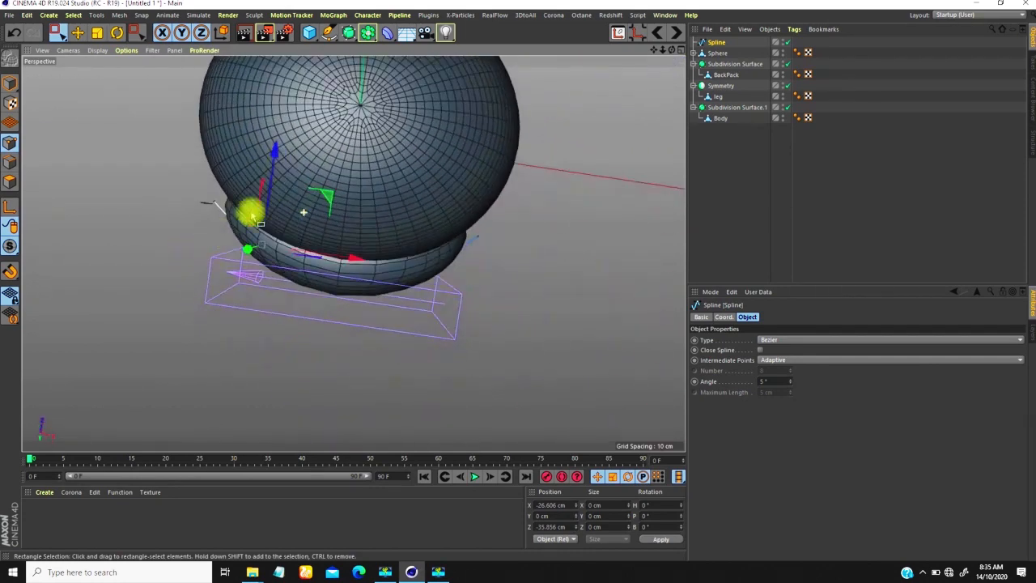
Move the spline's negative X end point to about X -45.3 cm, Z -23.6 cm against the body, and deselect the spline
{"action": "left_click_drag", "start_coordinate": [194, 192], "coordinate": [240, 303], "text": "alt"}
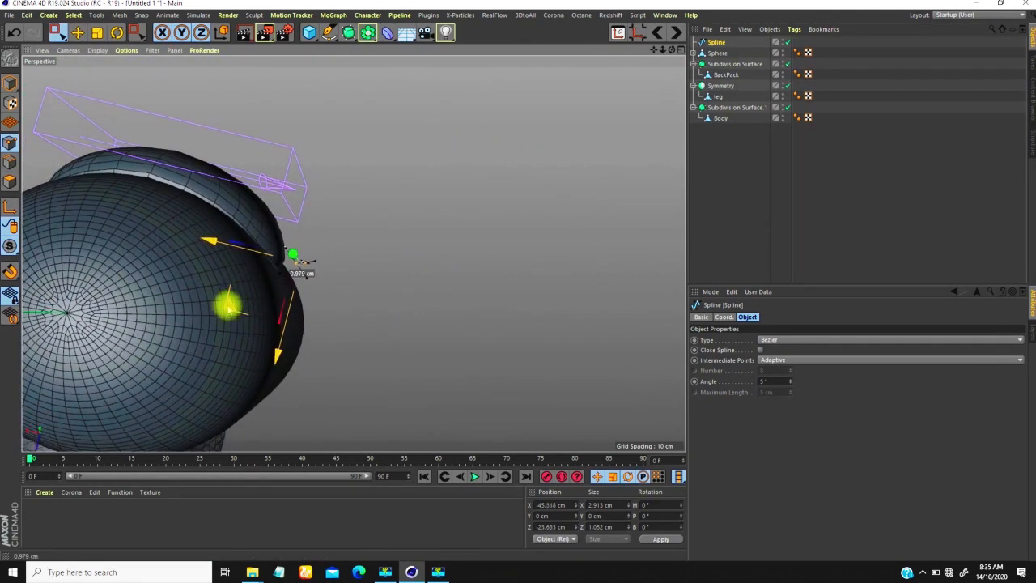
{"action": "left_click_drag", "start_coordinate": [230, 306], "coordinate": [328, 282], "text": "alt"}
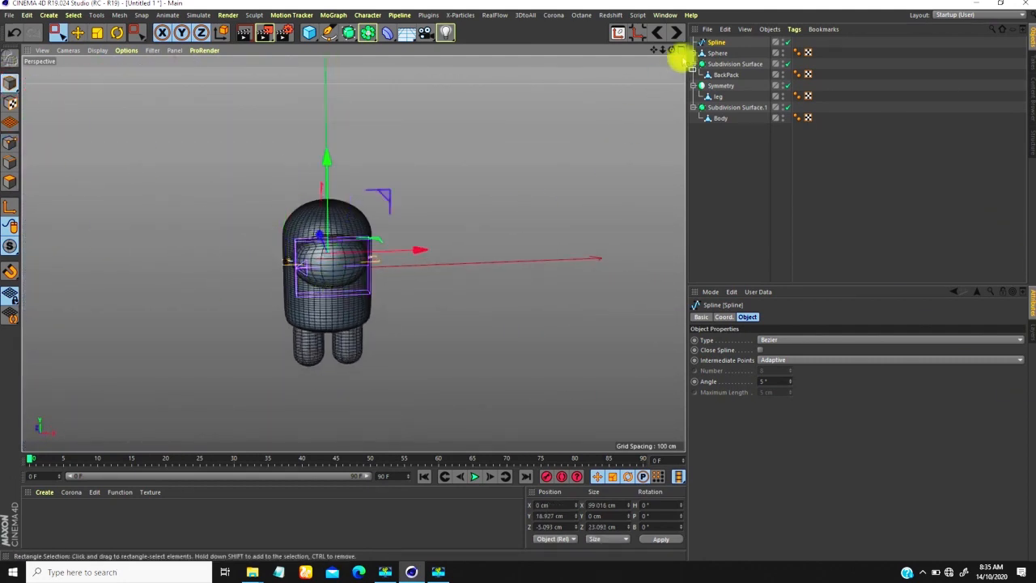
{"action": "left_click", "coordinate": [710, 151]}
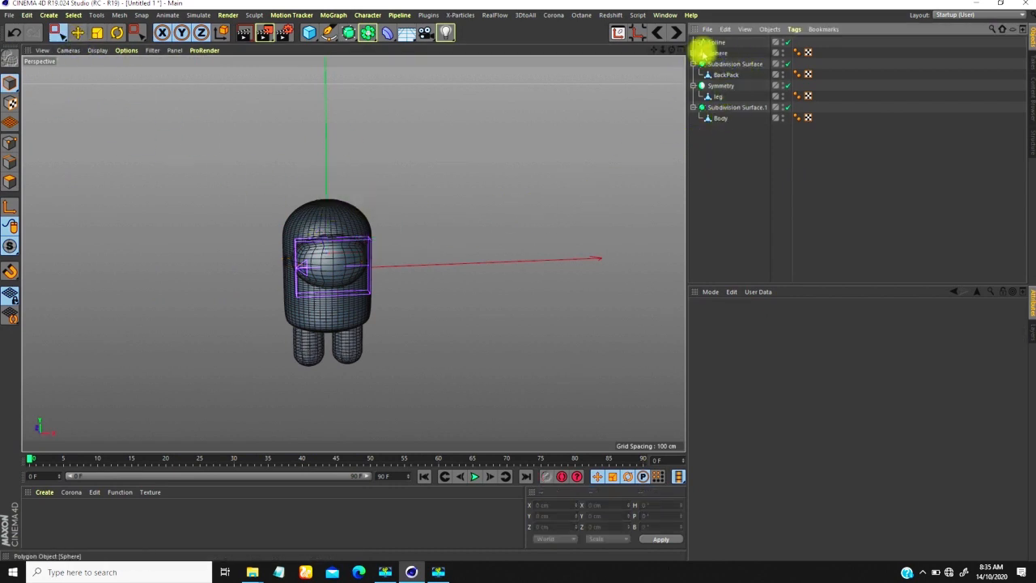
Inspect how the wrapped visor sits against the body and backpack from the front and sides
{"action": "left_click", "coordinate": [694, 53]}
{"action": "left_click_drag", "start_coordinate": [456, 238], "coordinate": [335, 246], "text": "alt"}
{"action": "right_click_drag", "start_coordinate": [268, 261], "coordinate": [333, 230], "text": "alt"}
{"action": "left_click_drag", "start_coordinate": [339, 263], "coordinate": [472, 188], "text": "alt"}
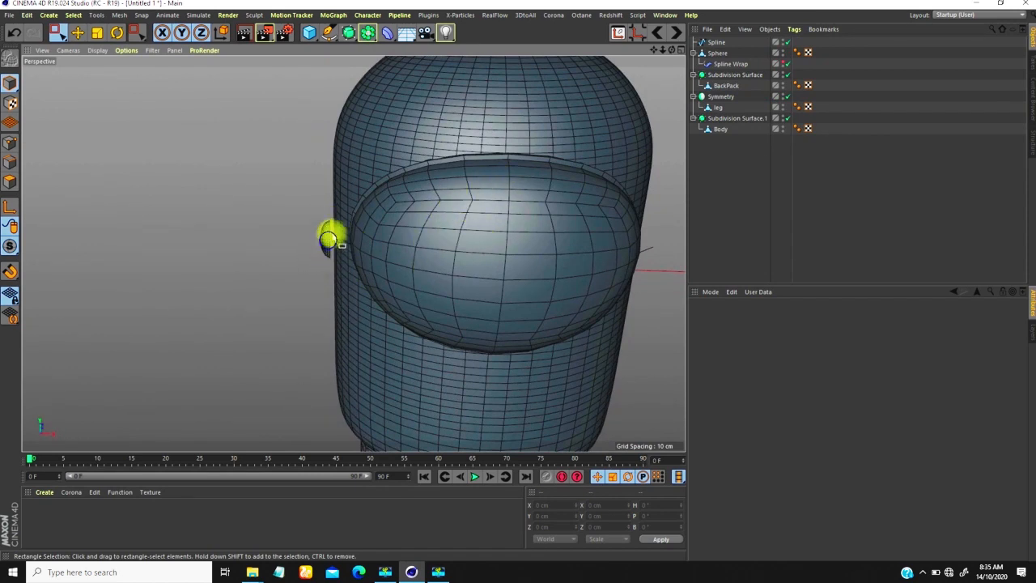
{"action": "left_click_drag", "start_coordinate": [329, 237], "coordinate": [340, 214], "text": "alt"}
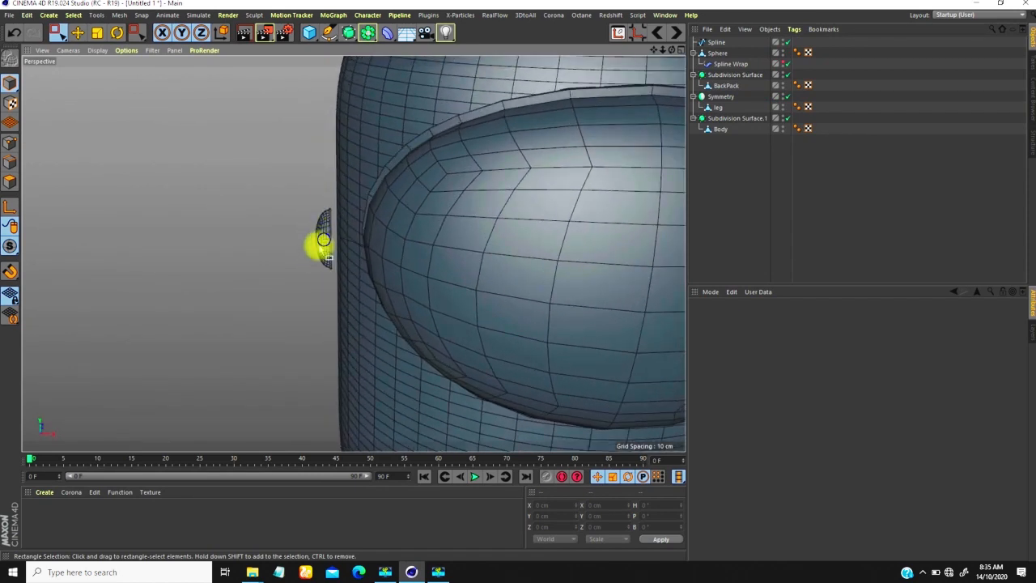
{"action": "right_click_drag", "start_coordinate": [320, 248], "coordinate": [283, 290], "text": "alt"}
{"action": "left_click_drag", "start_coordinate": [347, 258], "coordinate": [357, 278], "text": "alt"}
{"action": "right_click_drag", "start_coordinate": [356, 278], "coordinate": [351, 259], "text": "alt"}
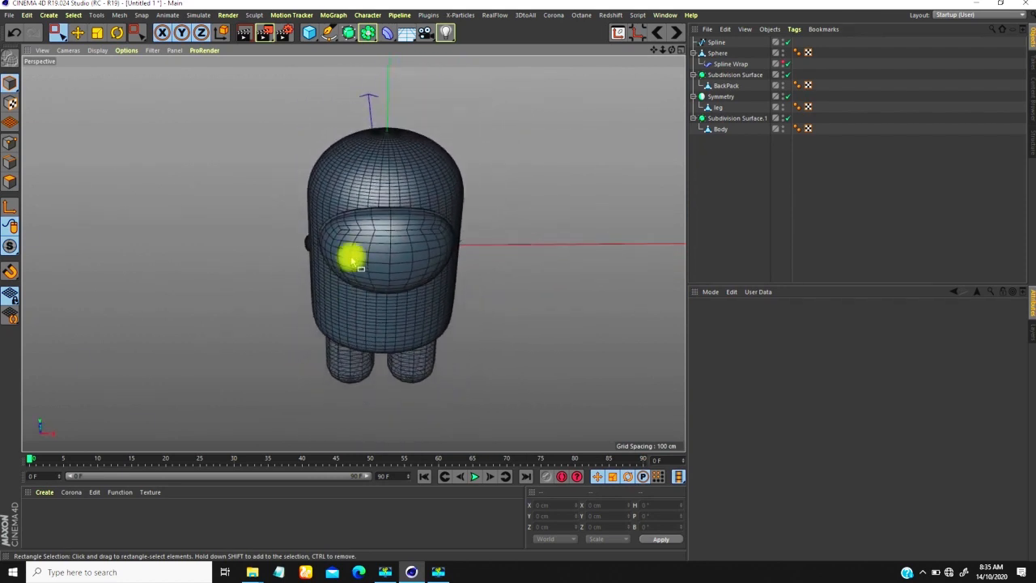
{"action": "middle_click_drag", "start_coordinate": [351, 260], "coordinate": [336, 260], "text": "alt"}
{"action": "left_click", "coordinate": [694, 53]}
Turn off the body's Subdivision Surface and switch the Body object to polygon editing
{"action": "left_click_drag", "start_coordinate": [350, 221], "coordinate": [361, 138], "text": "alt"}
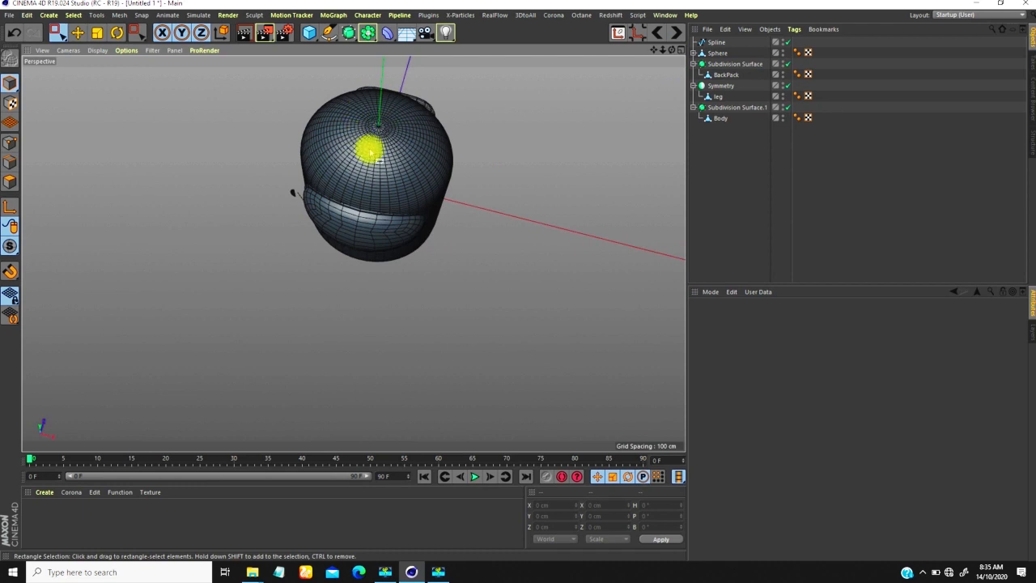
{"action": "left_click", "coordinate": [733, 118]}
{"action": "left_click", "coordinate": [787, 107]}
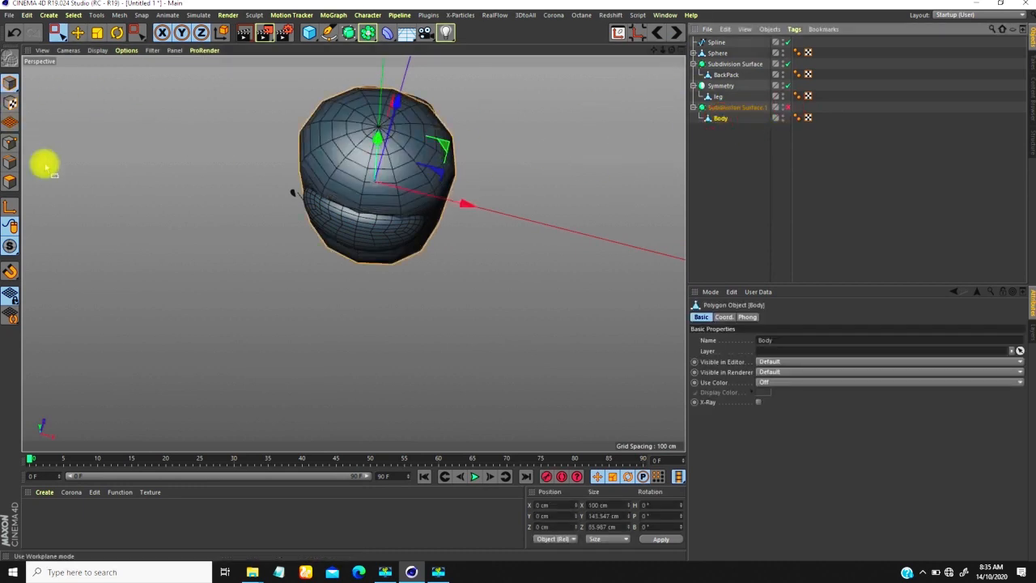
{"action": "left_click", "coordinate": [13, 163]}
{"action": "left_click", "coordinate": [12, 180]}
Select the ring of polygons around the Body's top pole with Live Selection and melt them into one n-gon
{"action": "right_click_drag", "start_coordinate": [340, 118], "coordinate": [389, 104], "text": "alt"}
{"action": "left_click_drag", "start_coordinate": [56, 32], "coordinate": [93, 52]}
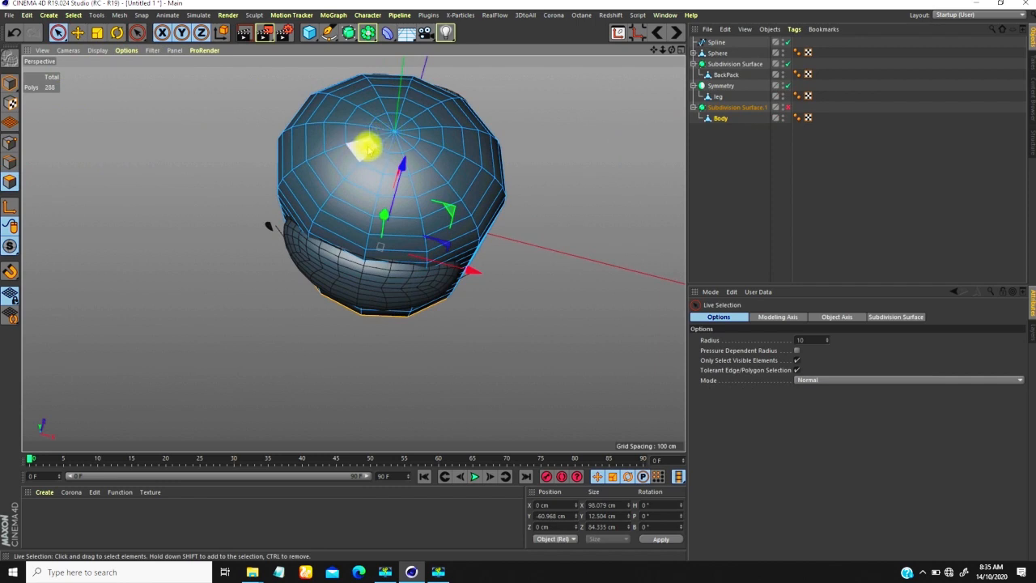
{"action": "left_click", "coordinate": [392, 138]}
{"action": "key", "text": "u"}
{"action": "key", "text": "z"}
With Line Cut set to Single Line, cut across the front part of the top n-gon between two opposite vertices
{"action": "right_click_drag", "start_coordinate": [381, 101], "coordinate": [419, 109], "text": "alt"}
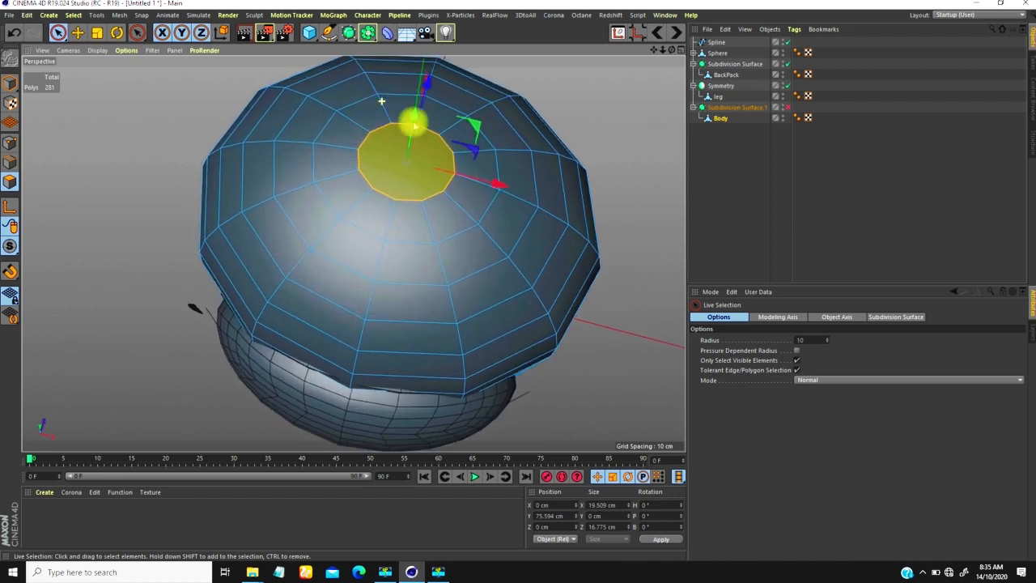
{"action": "middle_click_drag", "start_coordinate": [394, 165], "coordinate": [354, 167], "text": "alt"}
{"action": "left_click_drag", "start_coordinate": [361, 170], "coordinate": [400, 175], "text": "alt"}
{"action": "right_click_drag", "start_coordinate": [354, 149], "coordinate": [410, 174], "text": "alt"}
{"action": "left_click_drag", "start_coordinate": [405, 172], "coordinate": [345, 191], "text": "alt"}
{"action": "right_click_drag", "start_coordinate": [345, 191], "coordinate": [359, 233], "text": "alt"}
{"action": "left_click_drag", "start_coordinate": [358, 233], "coordinate": [351, 235], "text": "alt"}
{"action": "right_click_drag", "start_coordinate": [316, 171], "coordinate": [397, 165], "text": "alt"}
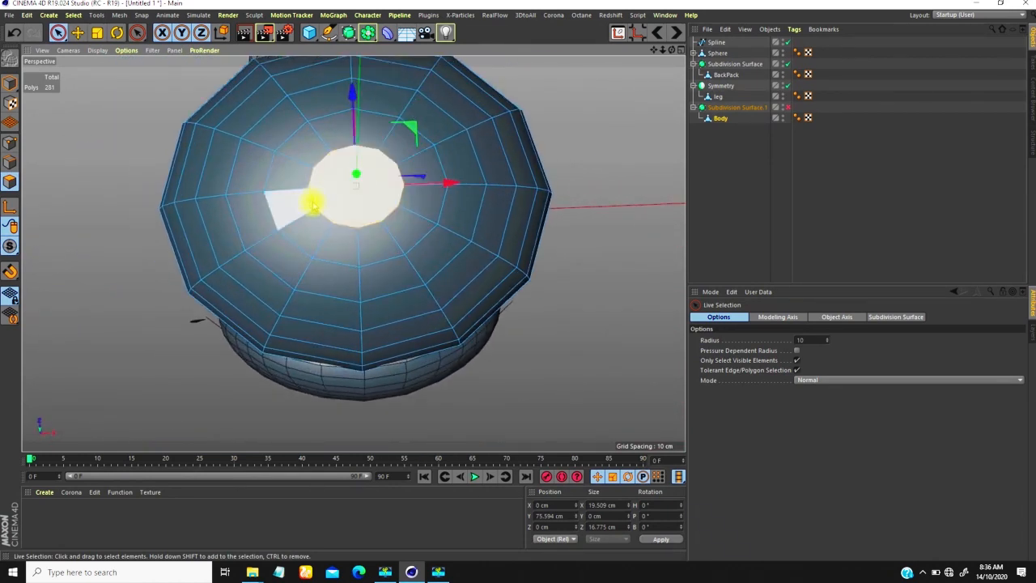
{"action": "key", "text": "k"}
{"action": "key", "text": "k"}
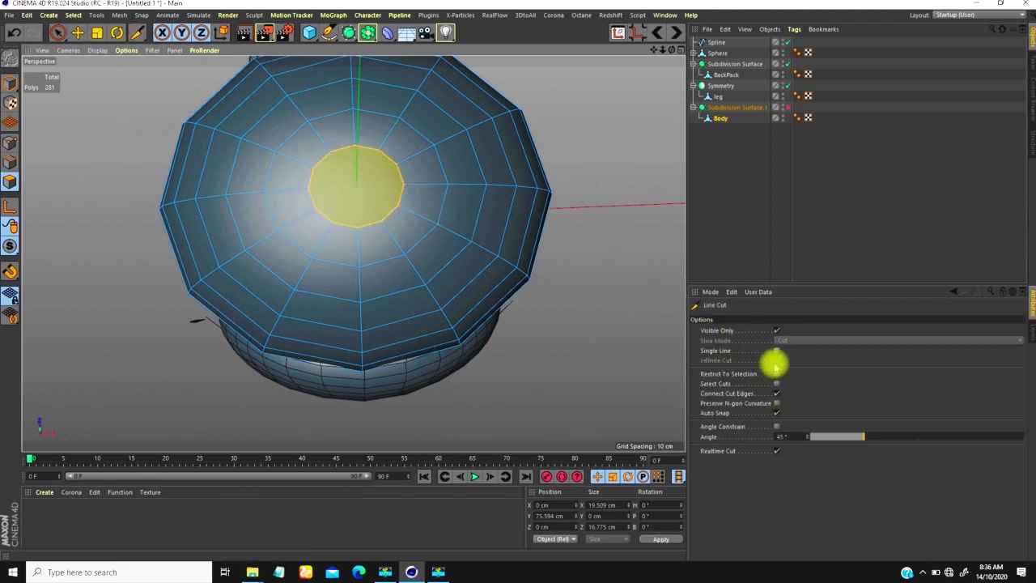
{"action": "left_click", "coordinate": [777, 351]}
{"action": "right_click_drag", "start_coordinate": [340, 203], "coordinate": [356, 171], "text": "alt"}
{"action": "left_click_drag", "start_coordinate": [308, 219], "coordinate": [436, 213]}
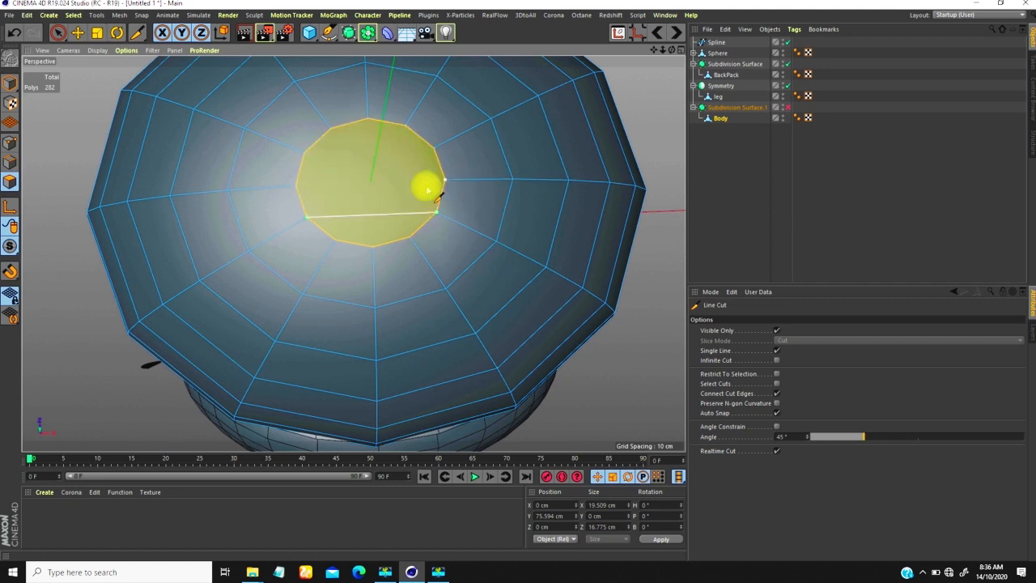
Cut the top n-gon with two more parallel lines and one perpendicular line through its centre, joining opposite vertices
{"action": "left_click", "coordinate": [298, 186]}
{"action": "left_click", "coordinate": [445, 179]}
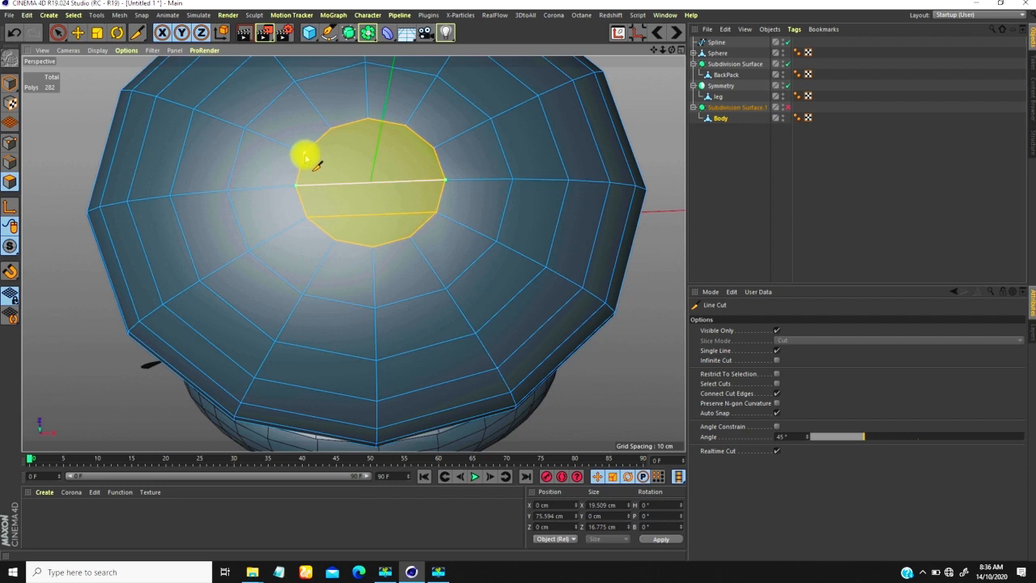
{"action": "left_click", "coordinate": [302, 152]}
{"action": "left_click", "coordinate": [433, 147]}
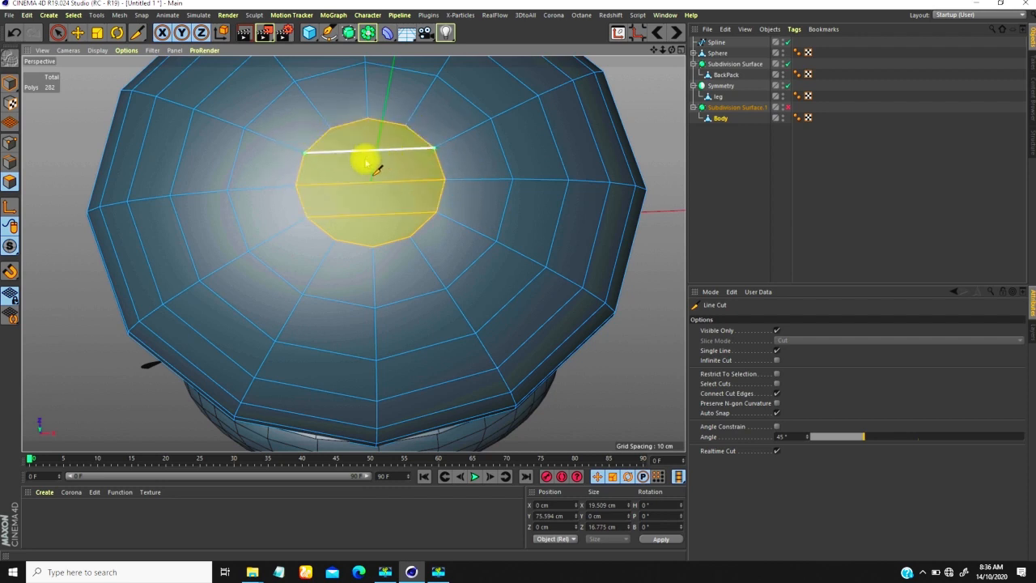
{"action": "left_click", "coordinate": [368, 120]}
{"action": "left_click", "coordinate": [372, 247]}
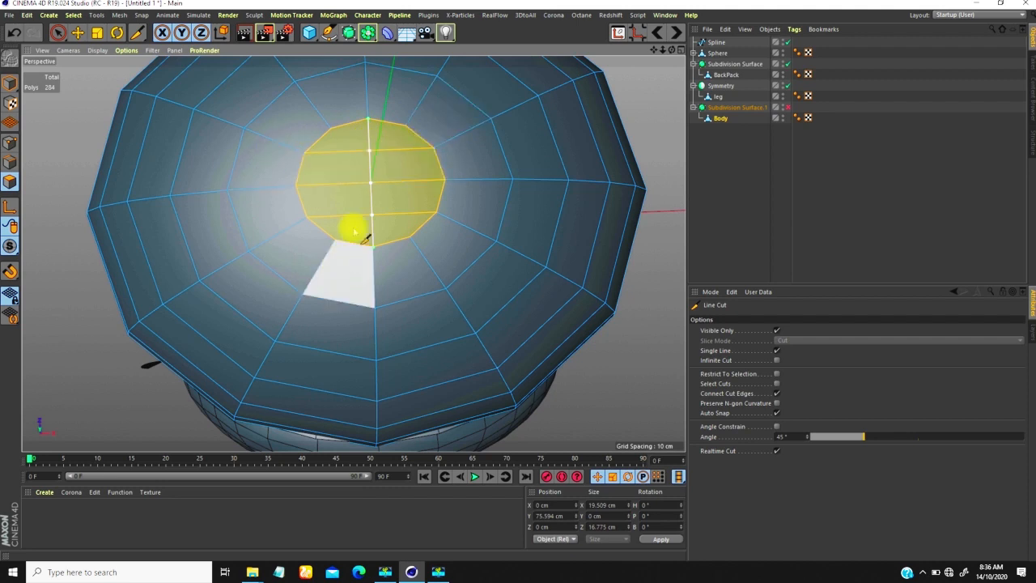
{"action": "scroll", "coordinate": [334, 251], "scroll_direction": "down", "scroll_amount": 2}
{"action": "scroll", "coordinate": [332, 251], "scroll_direction": "up", "scroll_amount": 2}
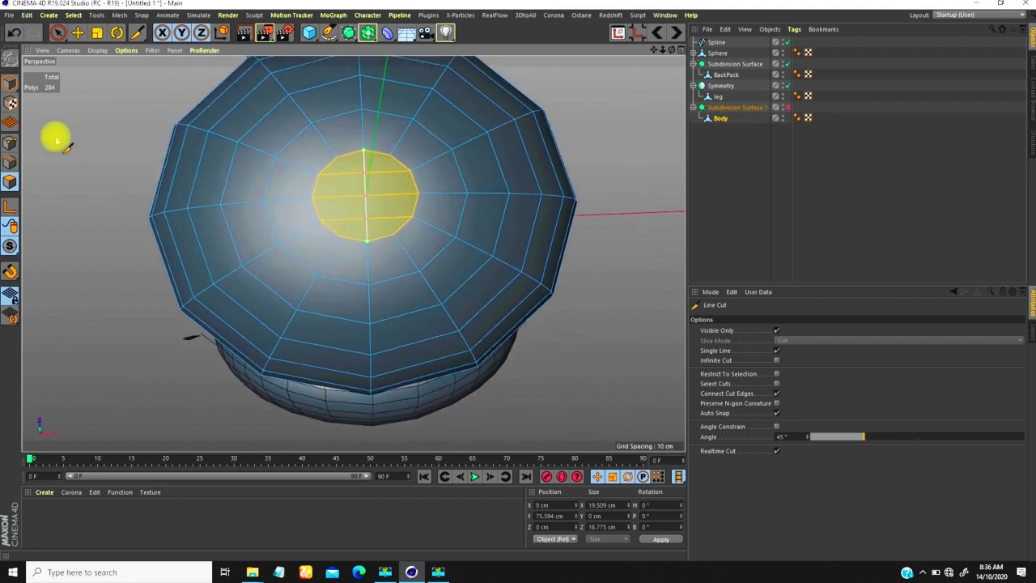
Preview the body with its Subdivision Surface on, and turn the subdivision off again with the underside in view
{"action": "left_click", "coordinate": [789, 108]}
{"action": "left_click", "coordinate": [851, 191]}
{"action": "scroll", "coordinate": [389, 251], "scroll_direction": "down", "scroll_amount": 3}
{"action": "left_click_drag", "start_coordinate": [364, 241], "coordinate": [391, 230], "text": "alt"}
{"action": "scroll", "coordinate": [362, 259], "scroll_direction": "down", "scroll_amount": 3}
{"action": "left_click", "coordinate": [788, 108]}
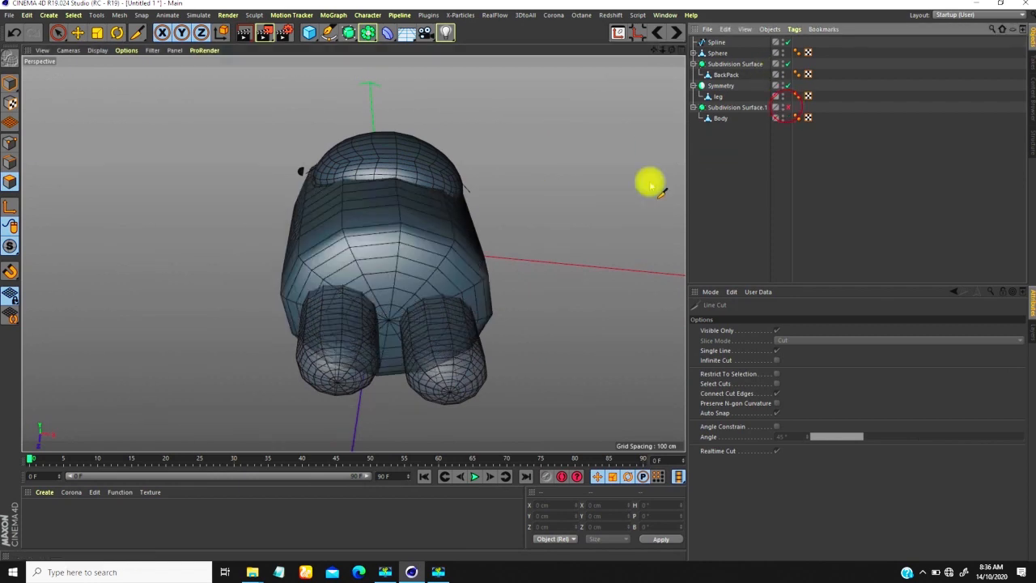
Select the polygons around the Body's bottom pole between the legs and melt them into one n-gon
{"action": "scroll", "coordinate": [366, 235], "scroll_direction": "up", "scroll_amount": 3}
{"action": "left_click_drag", "start_coordinate": [366, 235], "coordinate": [391, 263], "text": "alt"}
{"action": "left_click", "coordinate": [720, 118]}
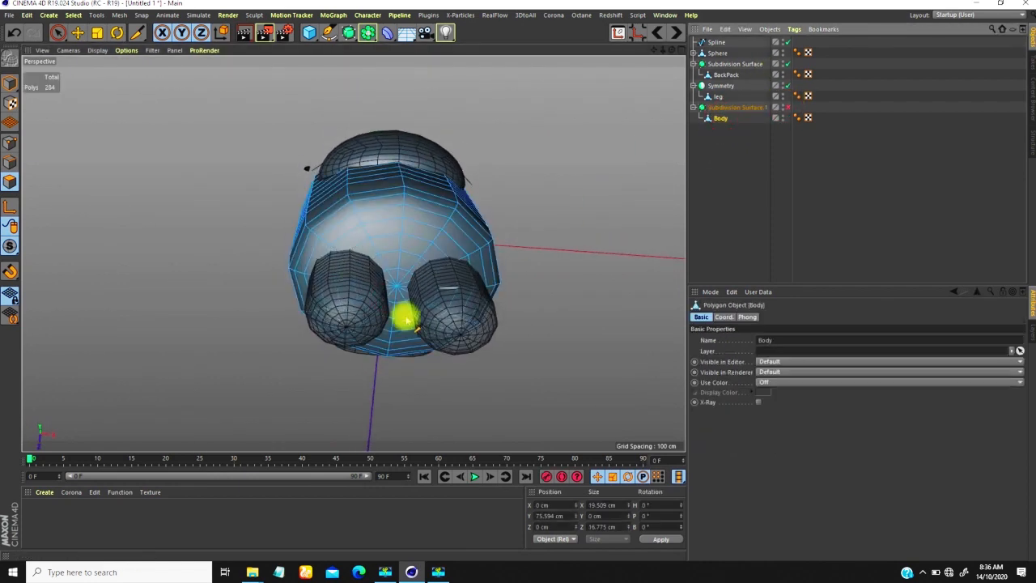
{"action": "key", "text": "space"}
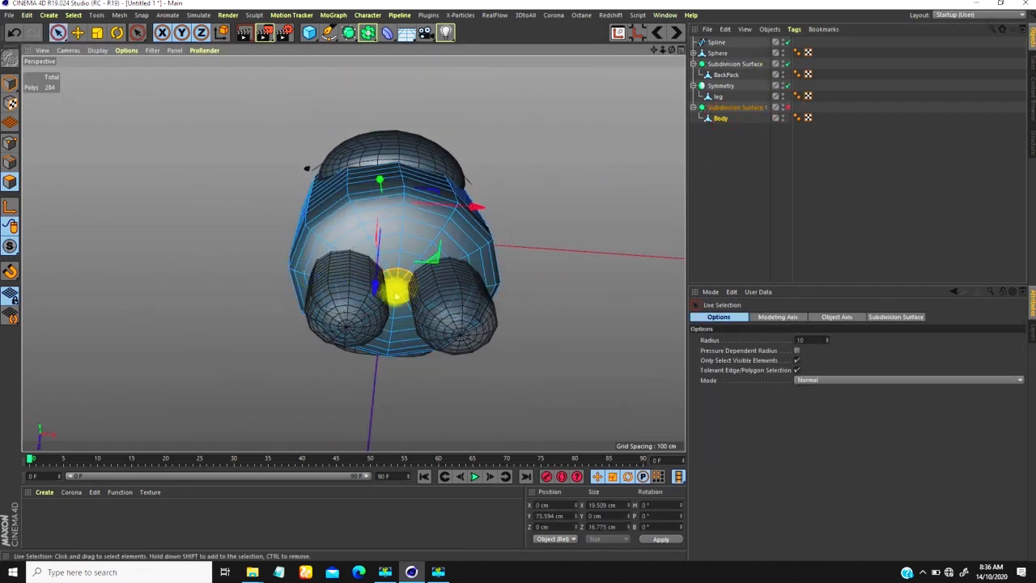
{"action": "key", "text": "m"}
{"action": "key", "text": "n"}
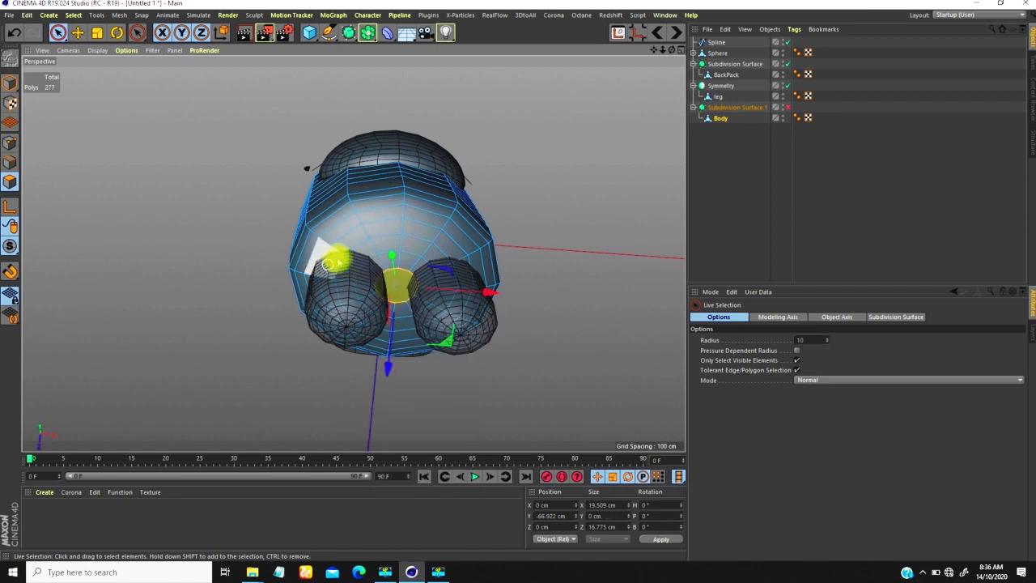
Line Cut the bottom n-gon into a grid with three parallel cuts and one perpendicular cut between opposite vertices
{"action": "right_click_drag", "start_coordinate": [359, 244], "coordinate": [391, 213], "text": "alt"}
{"action": "key", "text": "space"}
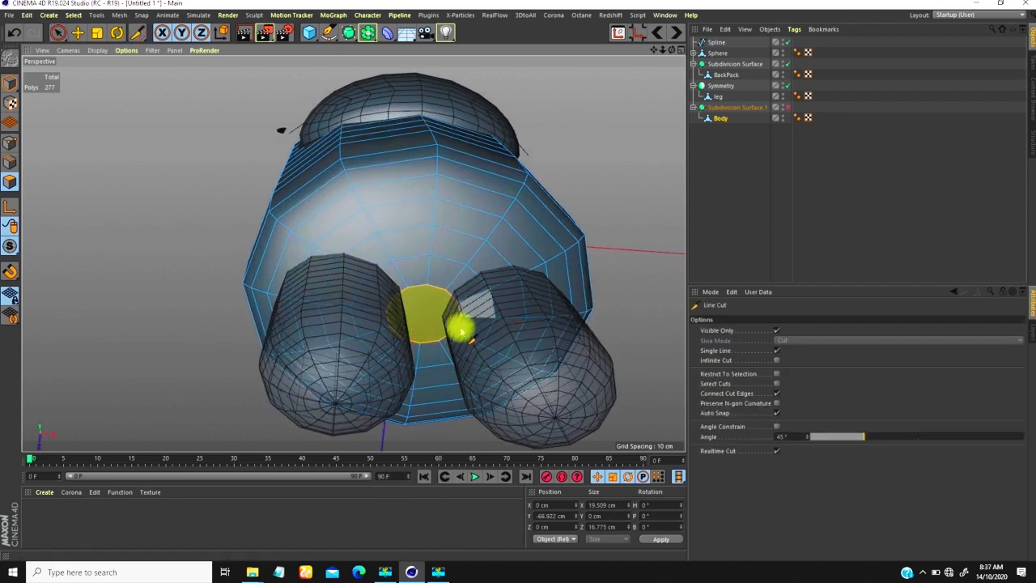
{"action": "scroll", "coordinate": [400, 243], "scroll_direction": "up", "scroll_amount": 10}
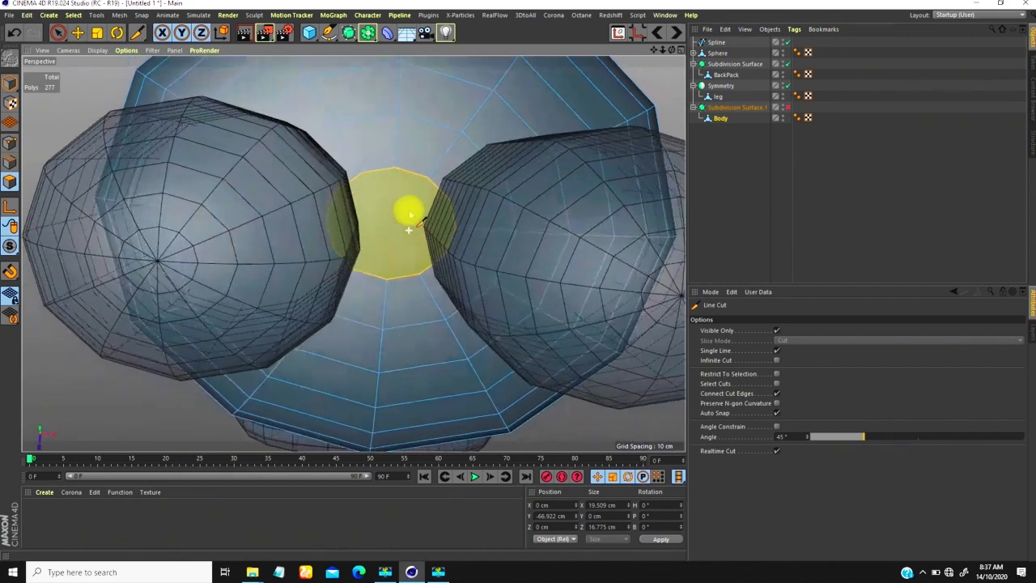
{"action": "scroll", "coordinate": [409, 256], "scroll_direction": "up", "scroll_amount": 4}
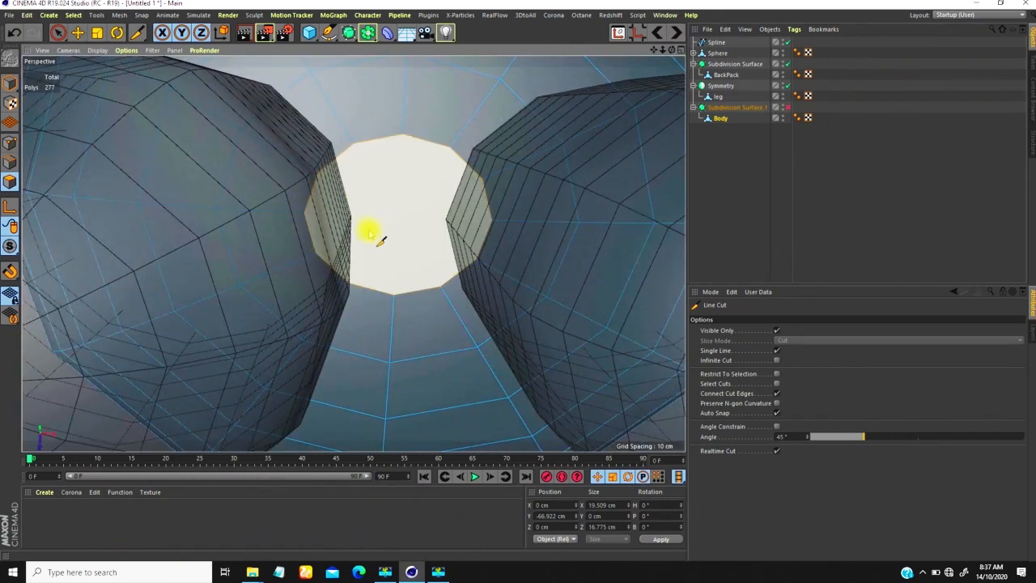
{"action": "left_click", "coordinate": [304, 213]}
{"action": "left_click", "coordinate": [491, 220]}
{"action": "left_click", "coordinate": [402, 134]}
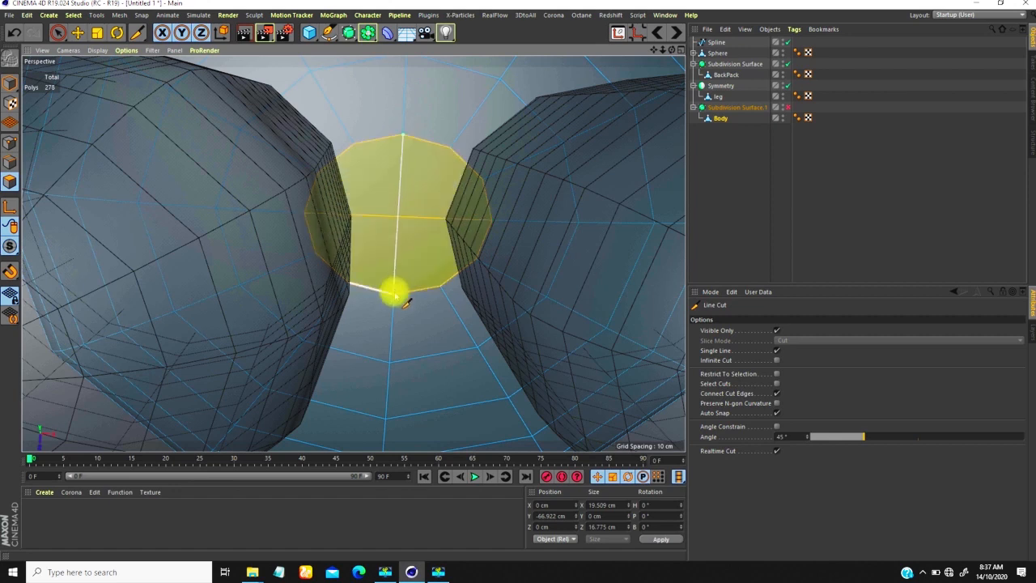
{"action": "left_click", "coordinate": [319, 173]}
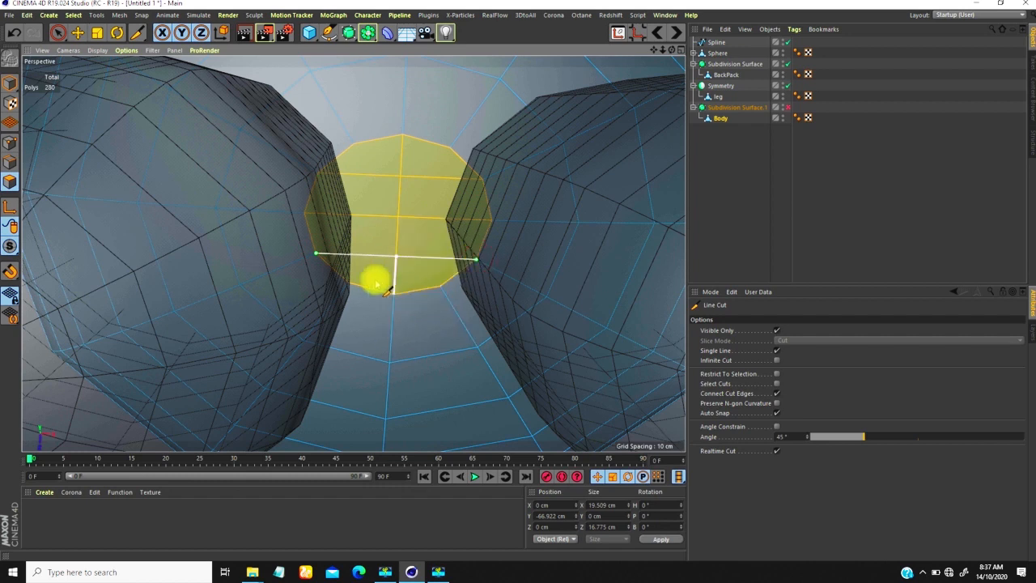
{"action": "scroll", "coordinate": [395, 280], "scroll_direction": "down", "scroll_amount": 8}
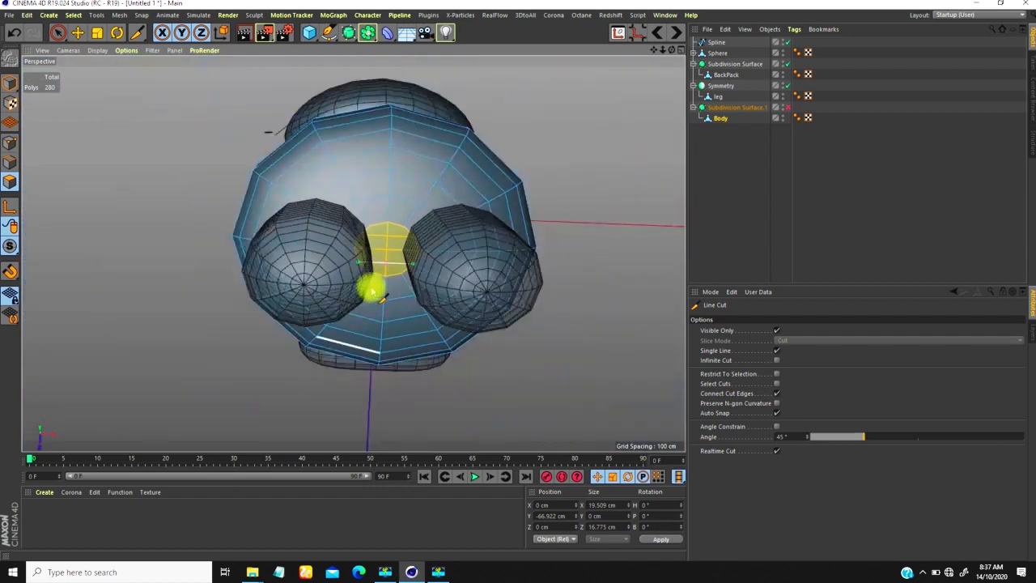
Return to Model mode and turn the body's Subdivision Surface back on, checking the smoothed underside
{"action": "left_click", "coordinate": [10, 83]}
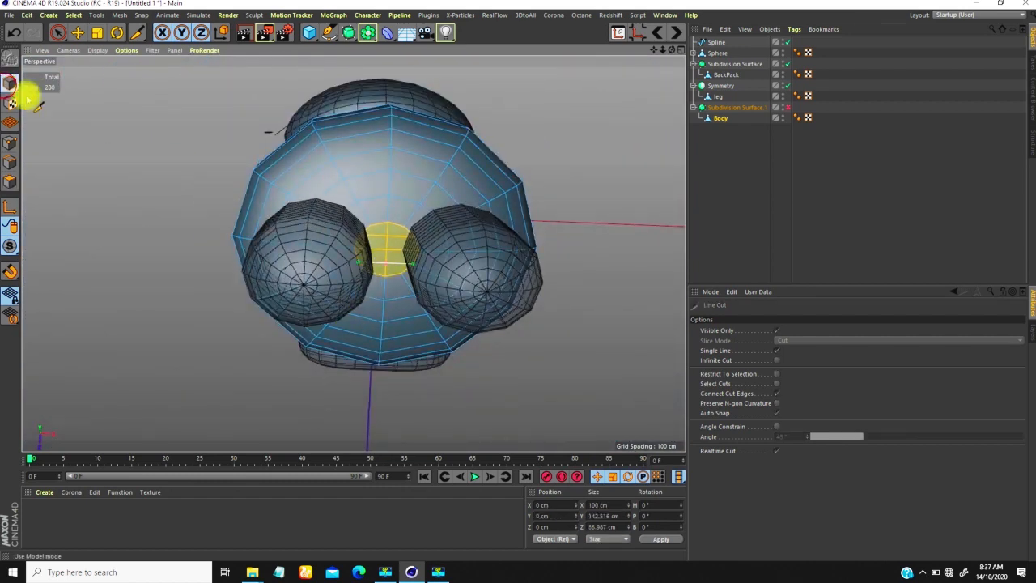
{"action": "left_click", "coordinate": [788, 107]}
{"action": "left_click_drag", "start_coordinate": [427, 254], "coordinate": [360, 220], "text": "alt"}
{"action": "scroll", "coordinate": [346, 288], "scroll_direction": "up", "scroll_amount": 5}
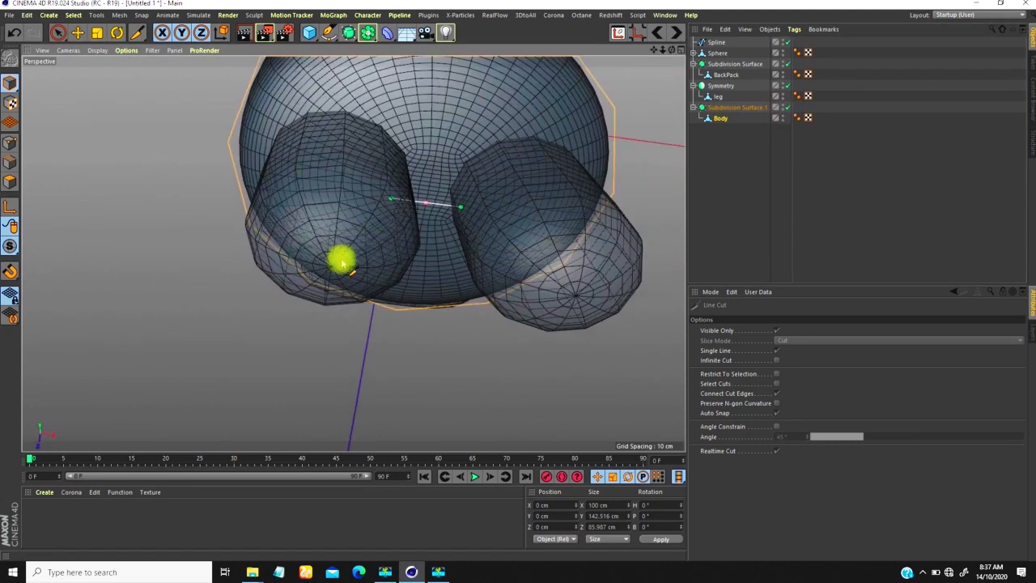
{"action": "scroll", "coordinate": [387, 247], "scroll_direction": "down", "scroll_amount": 6}
{"action": "left_click_drag", "start_coordinate": [400, 232], "coordinate": [494, 180], "text": "alt"}
Collapse the backpack, leg and body hierarchies in the object list and deselect everything
{"action": "left_click", "coordinate": [694, 64]}
{"action": "left_click", "coordinate": [694, 74]}
{"action": "left_click", "coordinate": [694, 86]}
{"action": "left_click", "coordinate": [761, 113]}
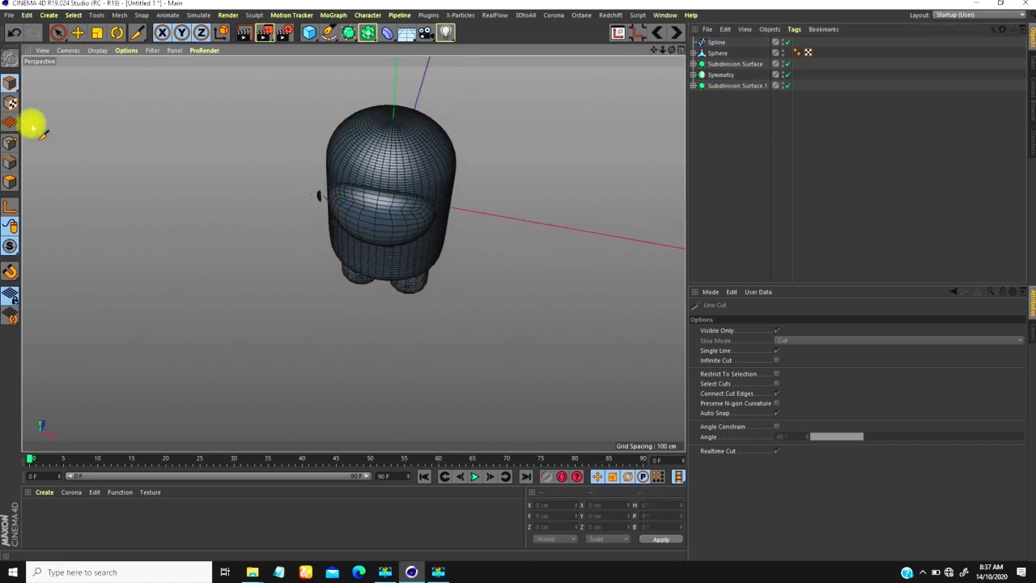
Duplicate the visor Sphere with its Spline Wrap below the other objects and group the copy in a null
{"action": "left_click", "coordinate": [77, 33]}
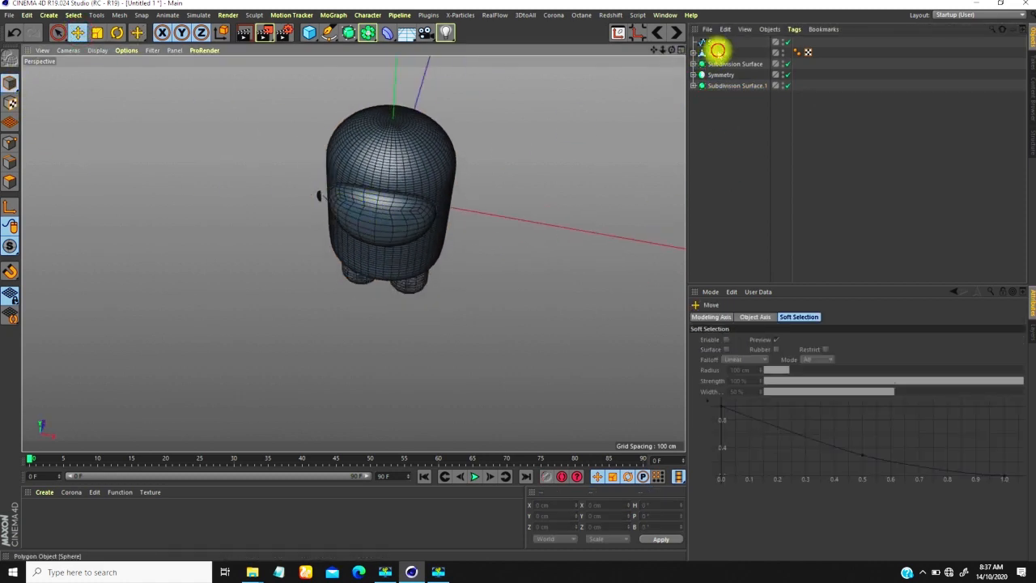
{"action": "left_click", "coordinate": [717, 53]}
{"action": "left_click_drag", "start_coordinate": [717, 53], "coordinate": [729, 129]}
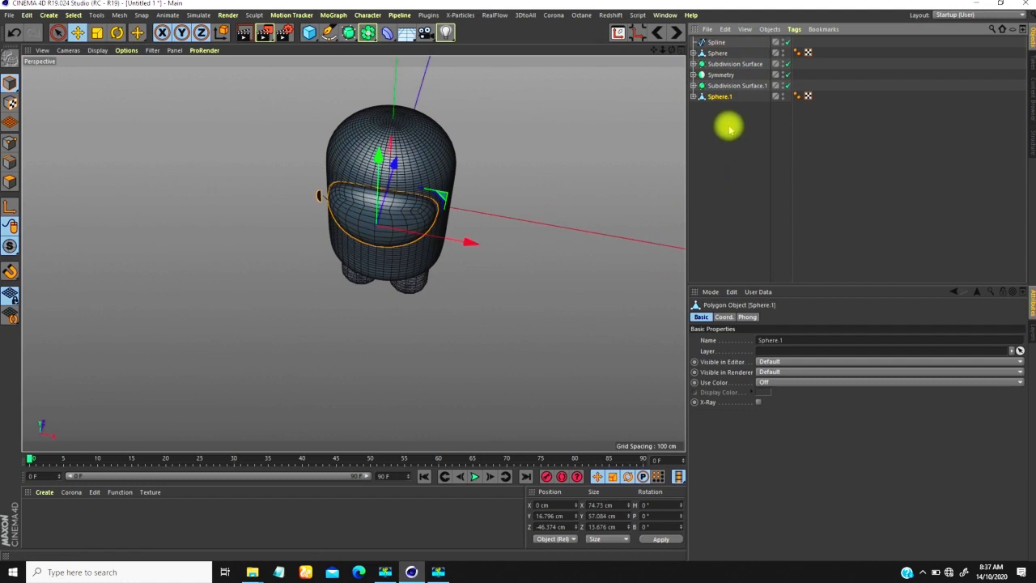
{"action": "key", "text": "alt+g"}
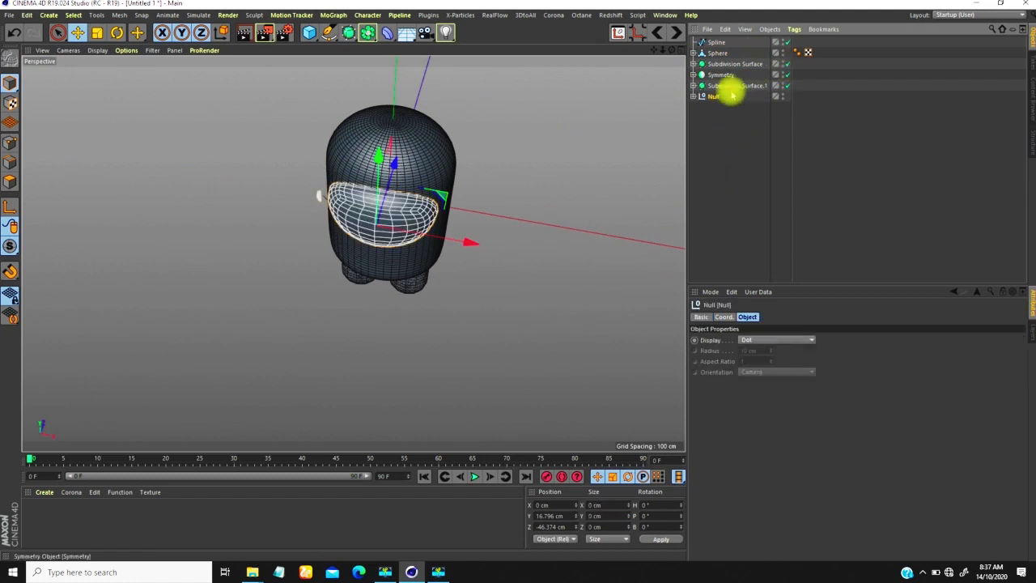
Hide the null holding the visor copy in the editor and renderer and rename it Backup
{"action": "left_click", "coordinate": [783, 95]}
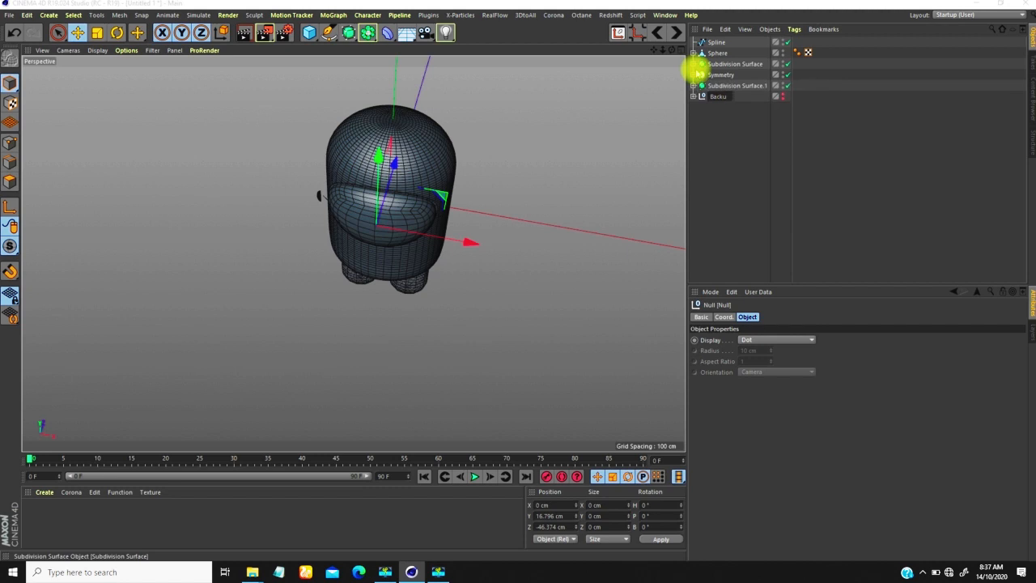
{"action": "type", "text": "p"}
{"action": "key", "text": "Return"}
Merge the visor Sphere and its Spline Wrap into one polygon object with Connect Objects + Delete, then deselect it
{"action": "left_click", "coordinate": [694, 53]}
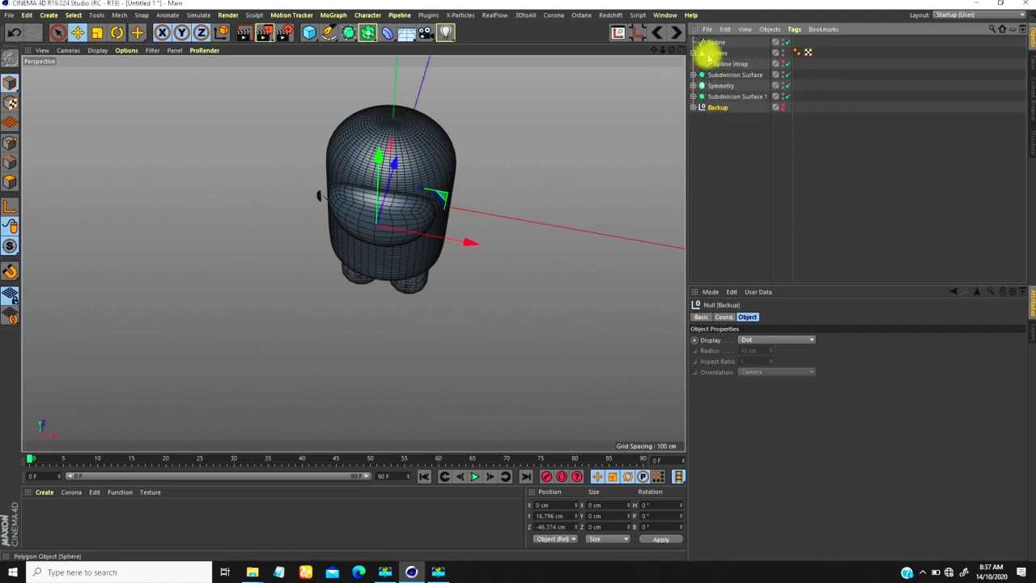
{"action": "left_click", "coordinate": [715, 53]}
{"action": "left_click", "coordinate": [727, 63], "text": "ctrl"}
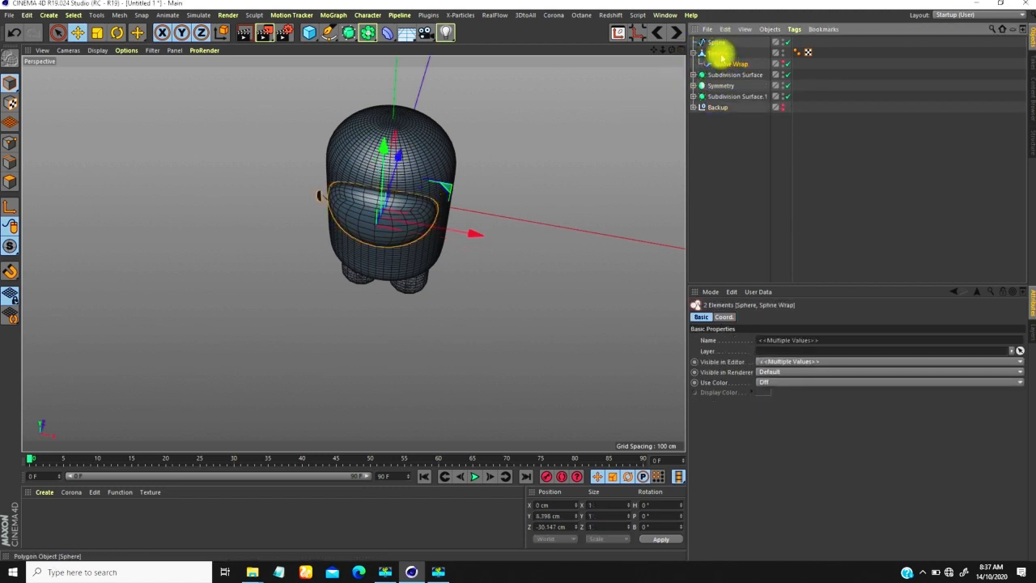
{"action": "right_click", "coordinate": [718, 53]}
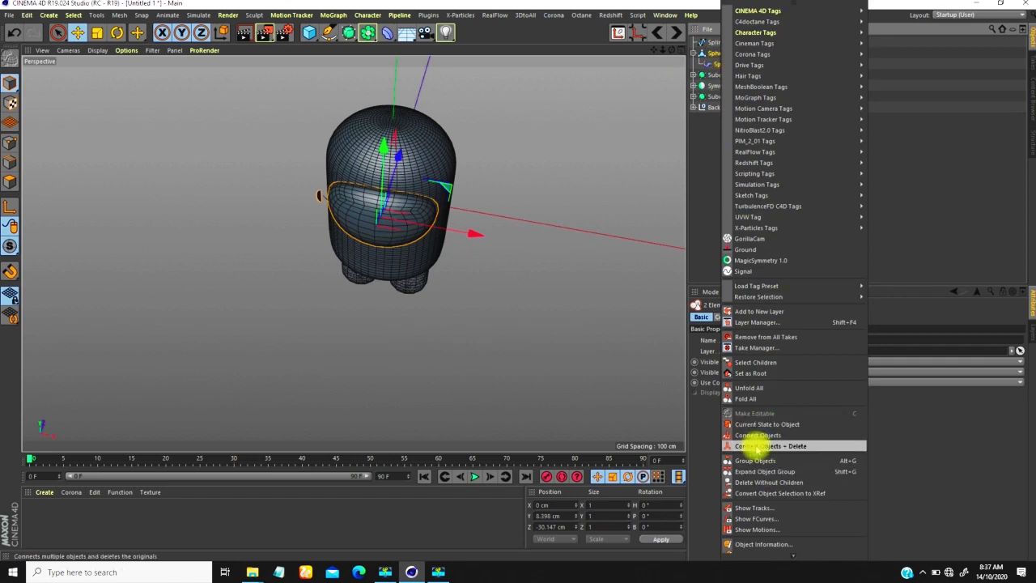
{"action": "left_click", "coordinate": [768, 446]}
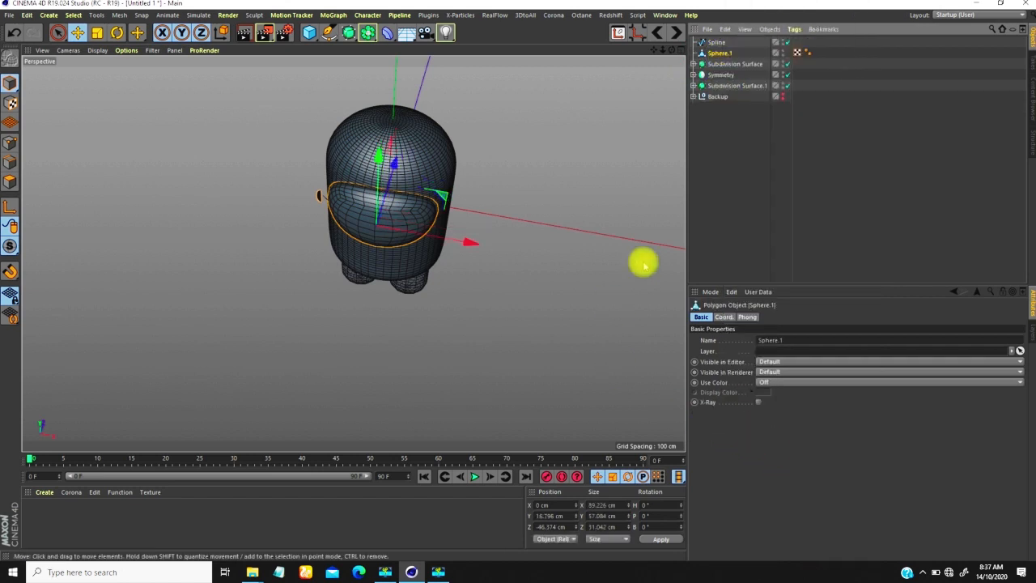
{"action": "left_click", "coordinate": [740, 127]}
Delete the stray points beside the body from the merged visor mesh using Rectangle Selection in Point mode, and return to Model mode
{"action": "left_click_drag", "start_coordinate": [381, 203], "coordinate": [380, 199], "text": "alt"}
{"action": "right_click_drag", "start_coordinate": [397, 213], "coordinate": [436, 158], "text": "alt"}
{"action": "middle_click_drag", "start_coordinate": [419, 177], "coordinate": [407, 194], "text": "alt"}
{"action": "left_click_drag", "start_coordinate": [394, 212], "coordinate": [376, 182], "text": "alt"}
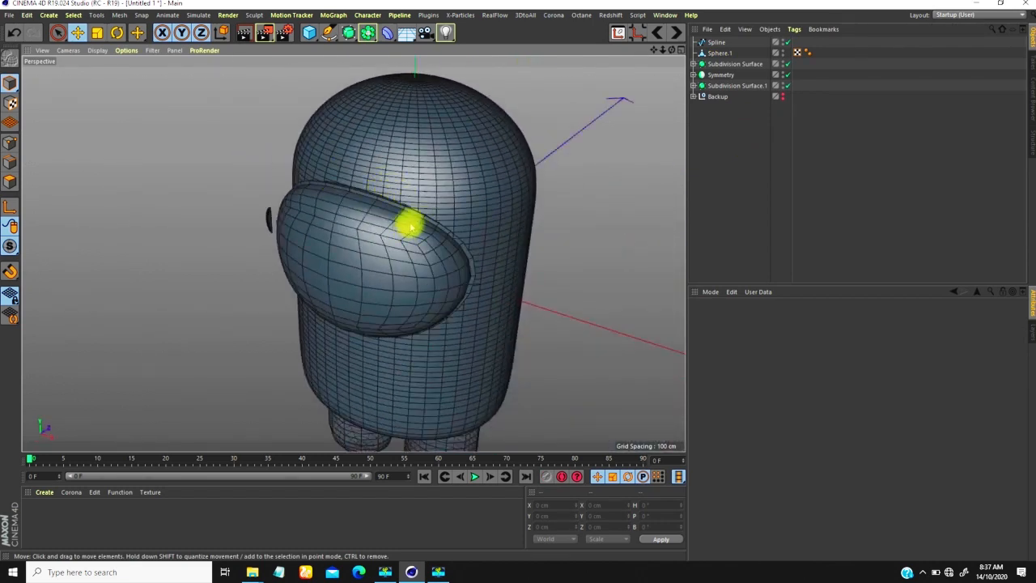
{"action": "right_click_drag", "start_coordinate": [413, 217], "coordinate": [375, 266], "text": "alt"}
{"action": "middle_click_drag", "start_coordinate": [375, 265], "coordinate": [385, 245], "text": "alt"}
{"action": "left_click_drag", "start_coordinate": [370, 223], "coordinate": [447, 194], "text": "alt"}
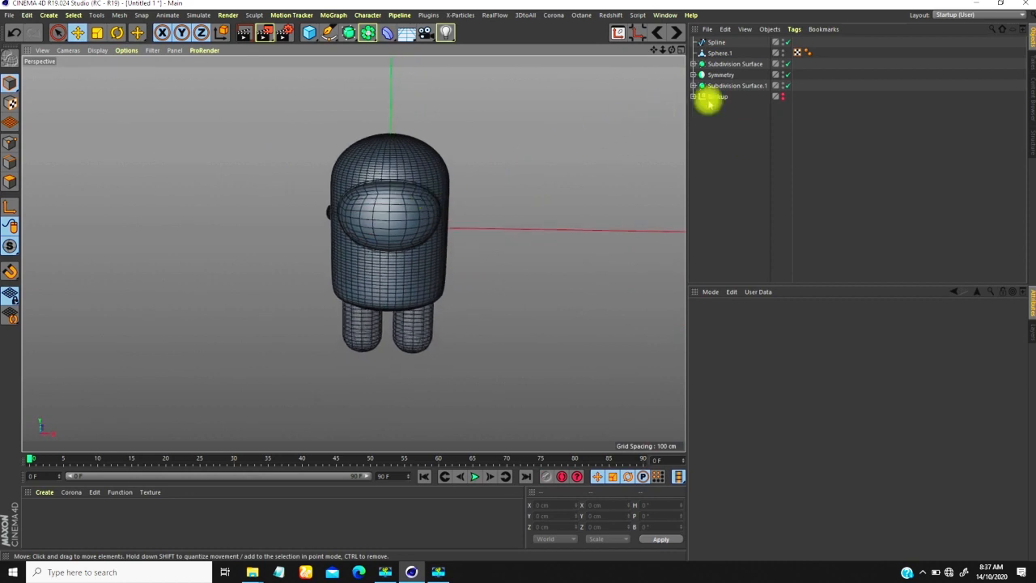
{"action": "left_click", "coordinate": [720, 53]}
{"action": "scroll", "coordinate": [328, 203], "scroll_direction": "up", "scroll_amount": 6}
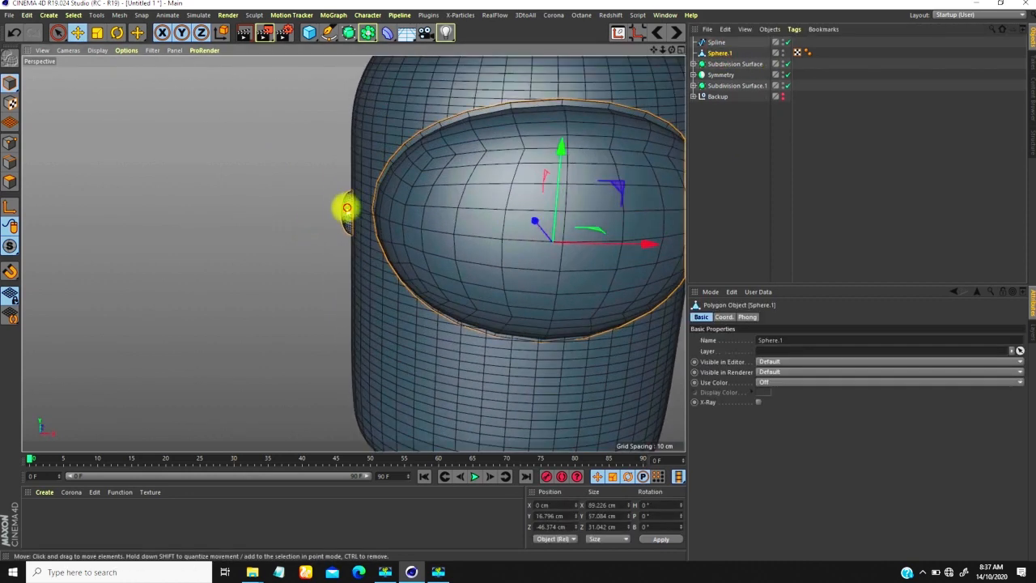
{"action": "left_click_drag", "start_coordinate": [347, 209], "coordinate": [335, 221], "text": "alt"}
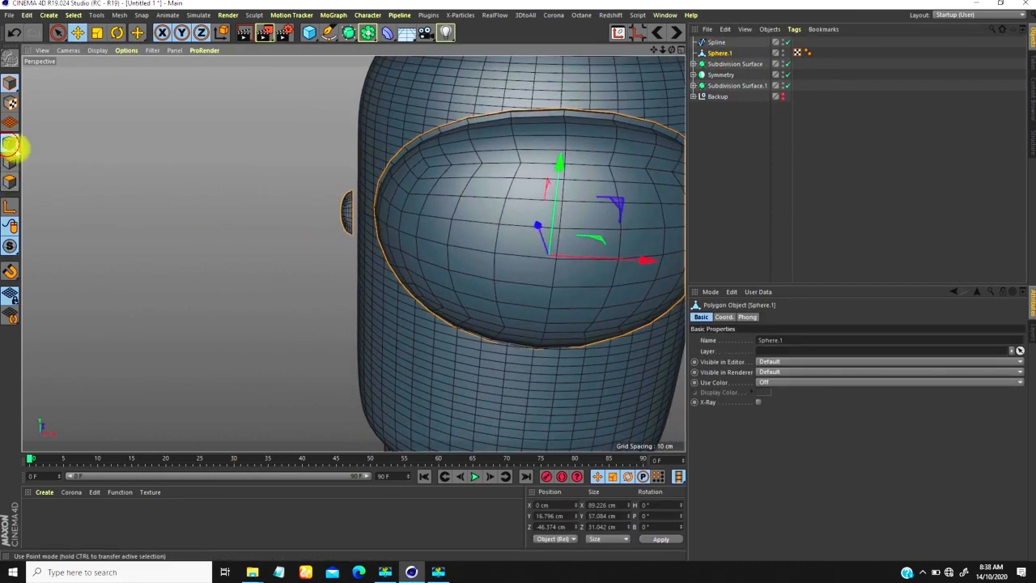
{"action": "left_click", "coordinate": [9, 144]}
{"action": "left_click_drag", "start_coordinate": [58, 32], "coordinate": [91, 66]}
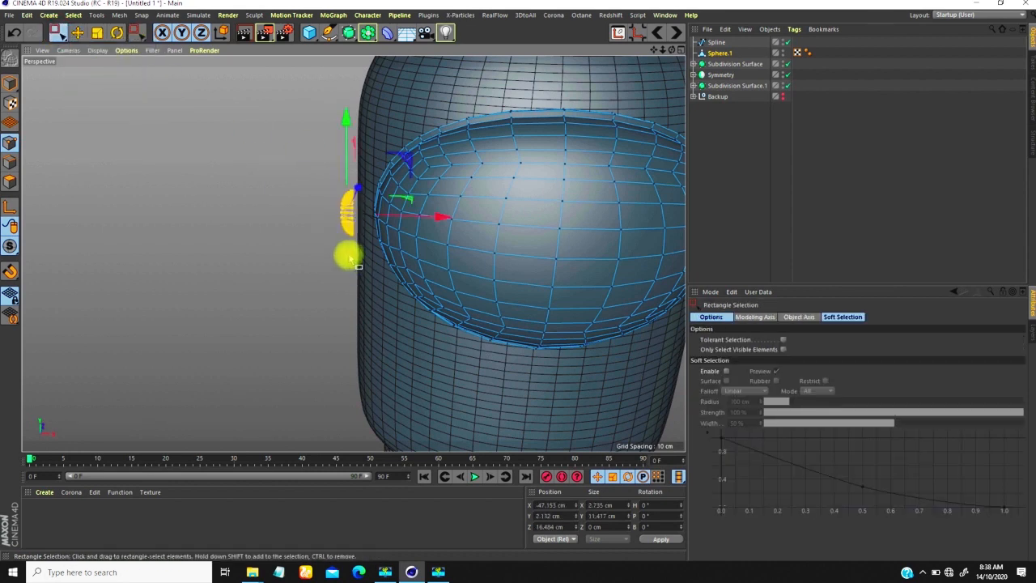
{"action": "left_click_drag", "start_coordinate": [431, 214], "coordinate": [319, 193], "text": "alt"}
{"action": "scroll", "coordinate": [417, 217], "scroll_direction": "down", "scroll_amount": 5}
{"action": "scroll", "coordinate": [429, 204], "scroll_direction": "down", "scroll_amount": 3}
{"action": "left_click", "coordinate": [11, 83]}
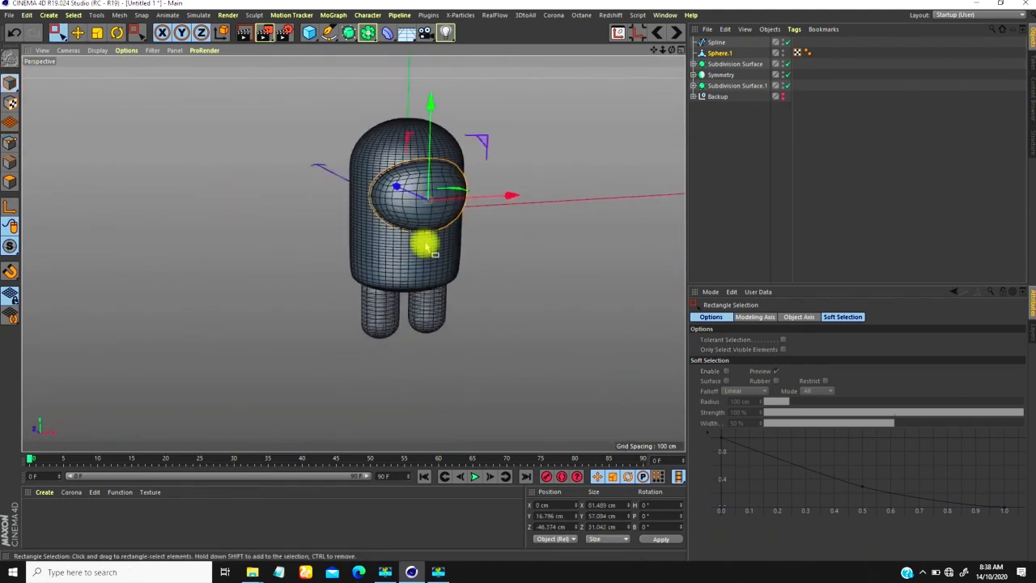
Turn off X-Ray for the backpack's Subdivision Surface and its BackPack mesh
{"action": "scroll", "coordinate": [411, 234], "scroll_direction": "down", "scroll_amount": 2}
{"action": "left_click_drag", "start_coordinate": [423, 225], "coordinate": [535, 206], "text": "alt"}
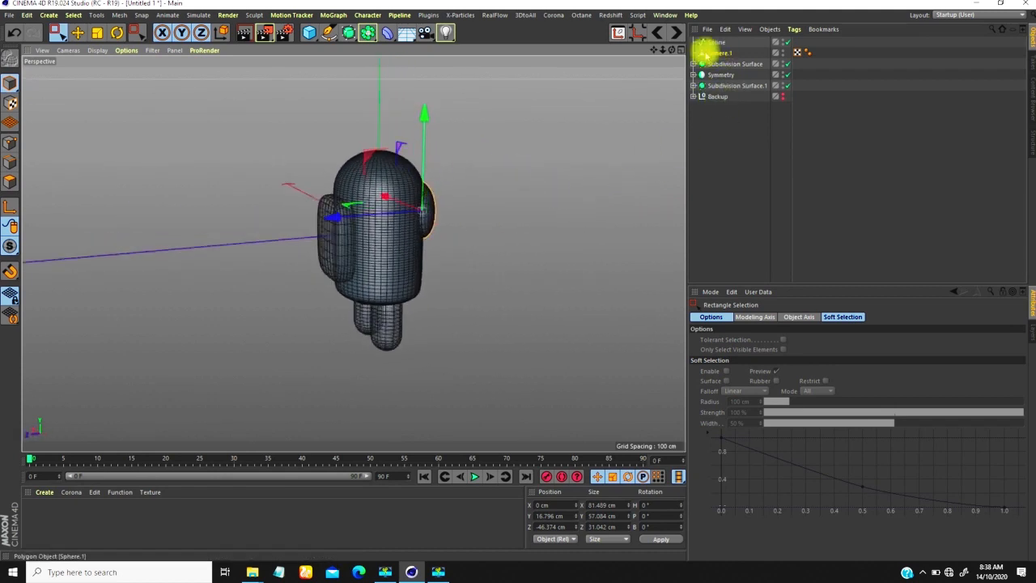
{"action": "left_click_drag", "start_coordinate": [354, 253], "coordinate": [453, 186], "text": "alt"}
{"action": "scroll", "coordinate": [394, 228], "scroll_direction": "down", "scroll_amount": 1}
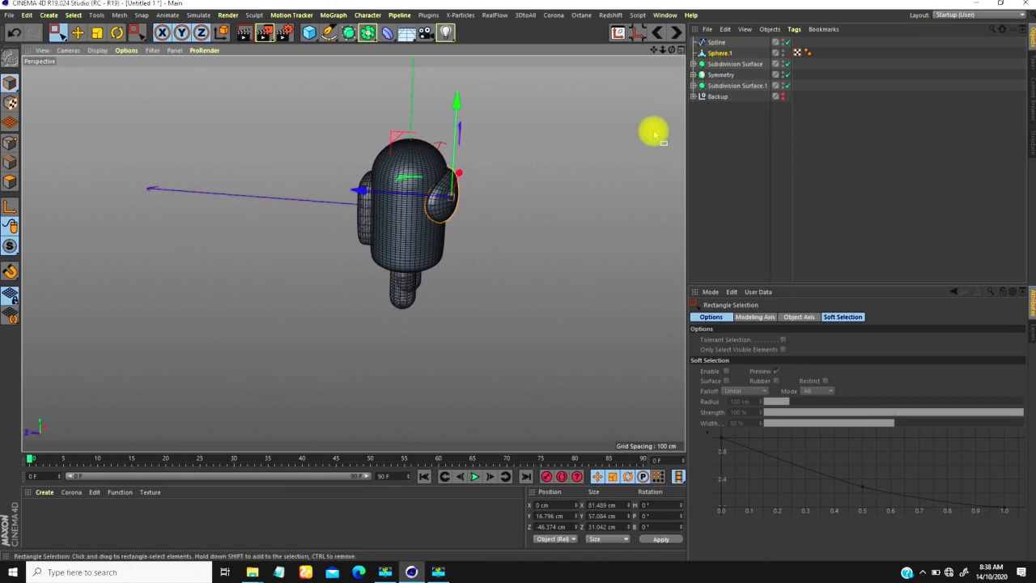
{"action": "left_click", "coordinate": [693, 64]}
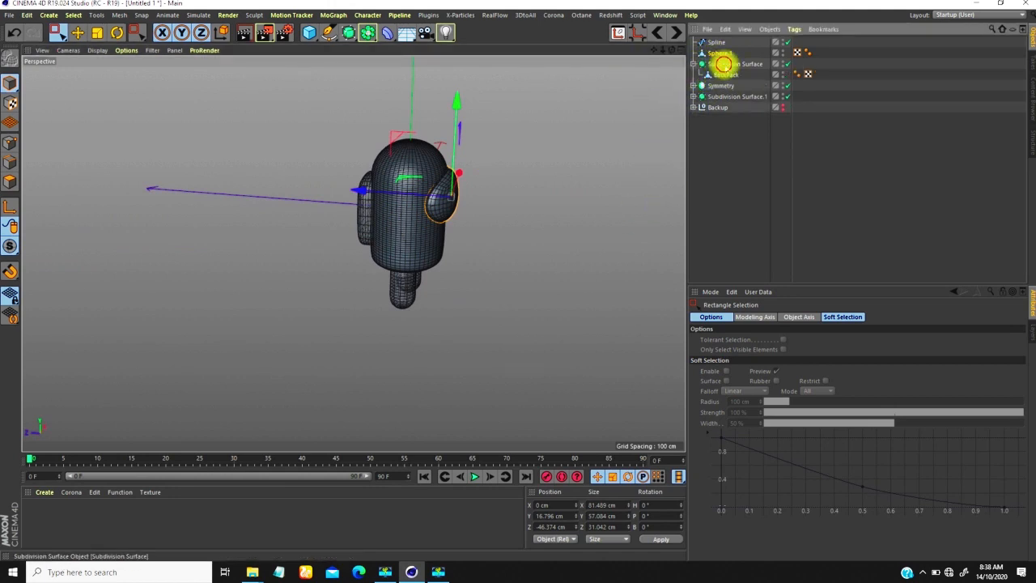
{"action": "left_click", "coordinate": [724, 64]}
{"action": "left_click", "coordinate": [701, 317]}
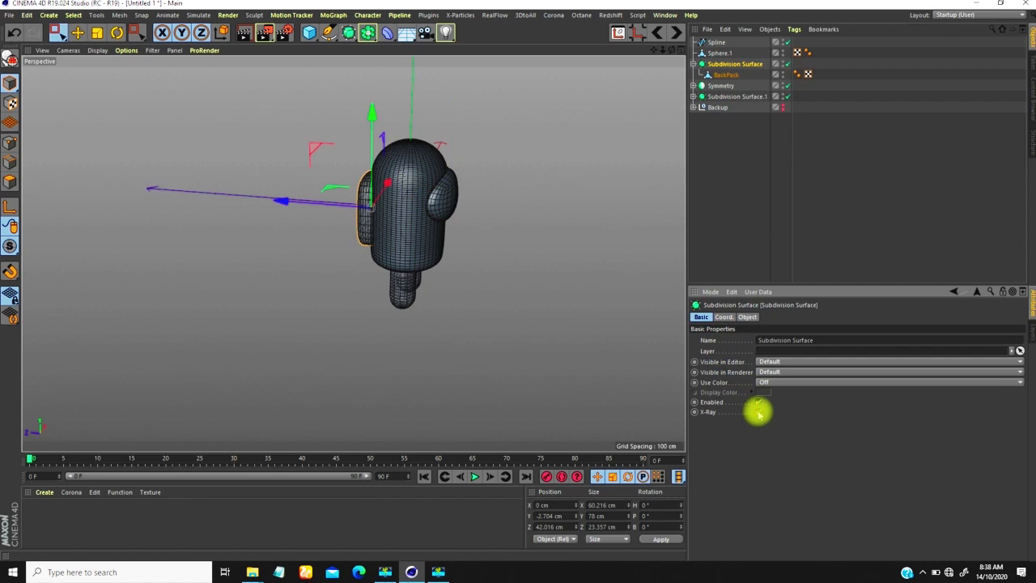
{"action": "left_click", "coordinate": [725, 75]}
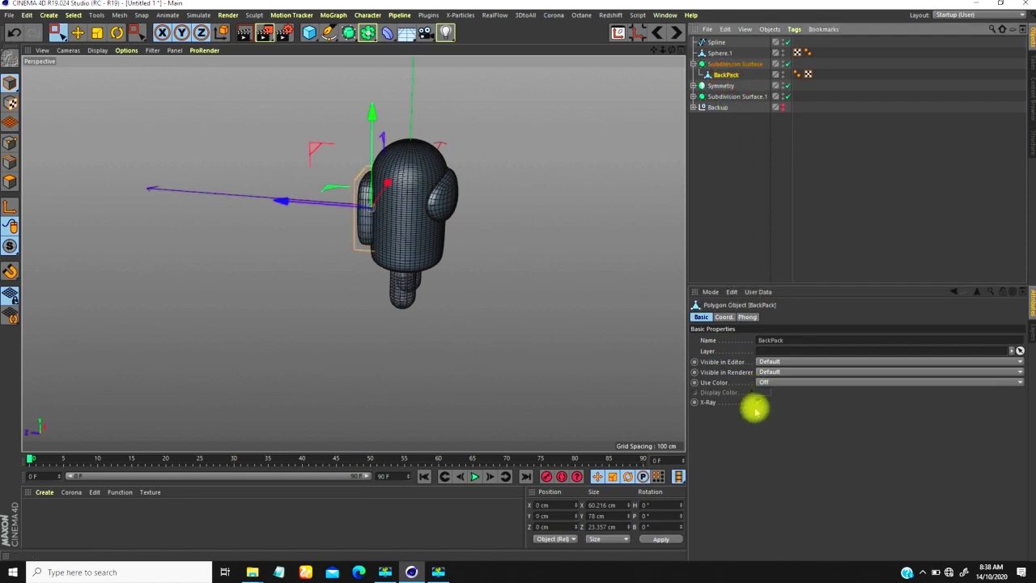
{"action": "left_click", "coordinate": [757, 404]}
Turn off X-Ray for the Symmetry object and its leg mesh, and check the Body mesh's basic properties
{"action": "left_click", "coordinate": [694, 86]}
{"action": "left_click", "coordinate": [719, 87]}
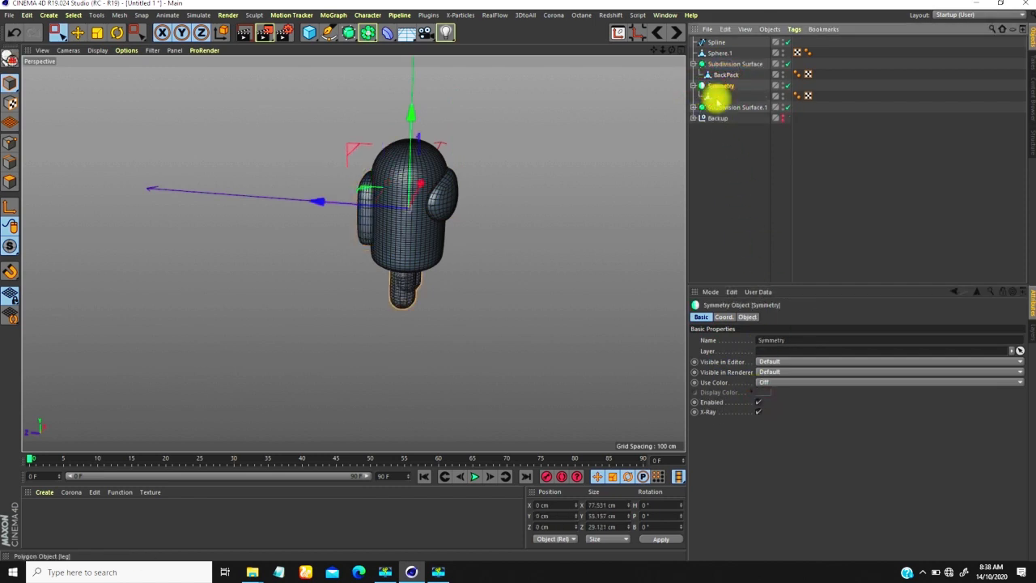
{"action": "left_click", "coordinate": [719, 97], "text": "shift"}
{"action": "left_click", "coordinate": [762, 402]}
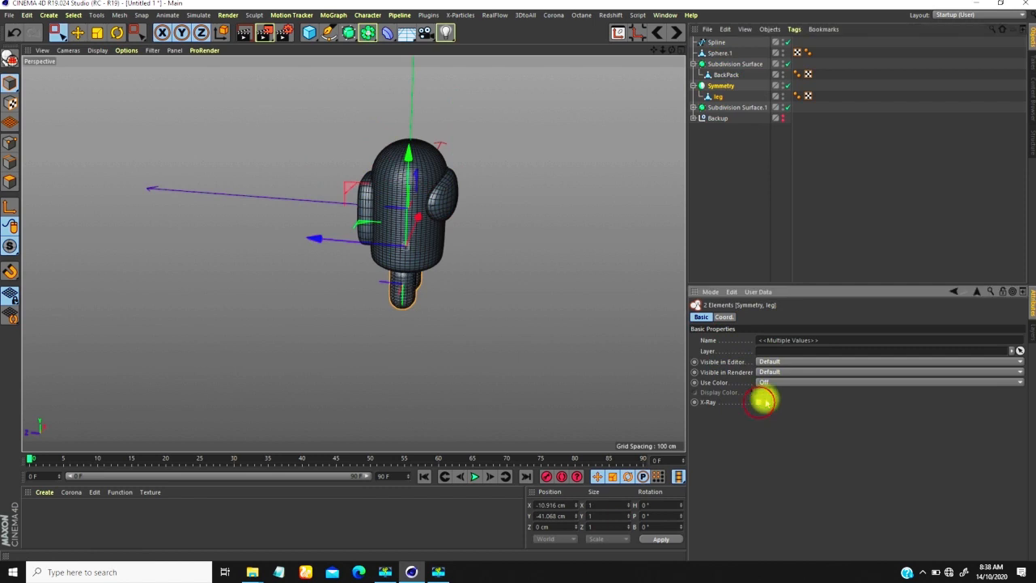
{"action": "left_click", "coordinate": [717, 96]}
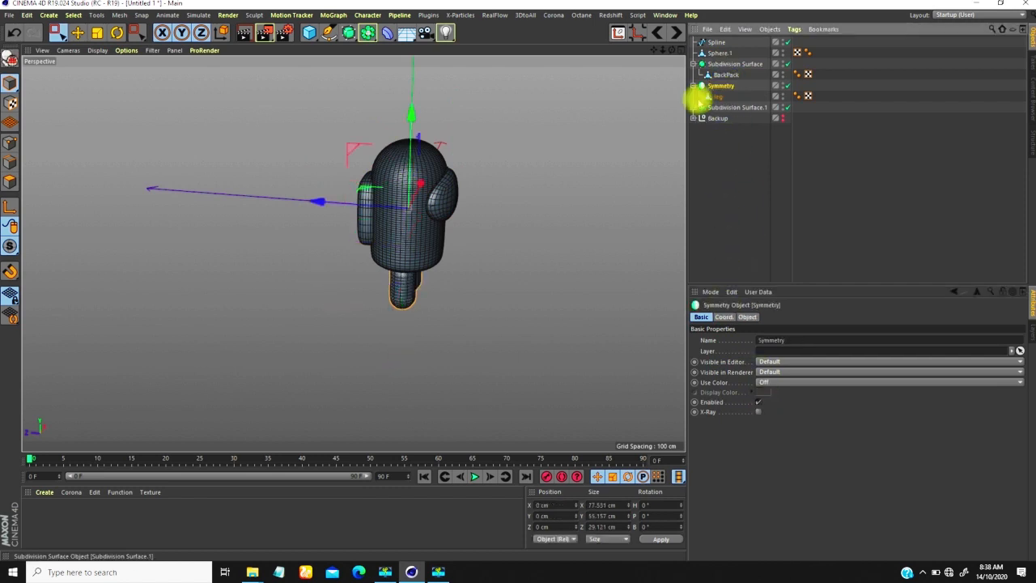
{"action": "left_click", "coordinate": [694, 107]}
{"action": "left_click", "coordinate": [720, 118]}
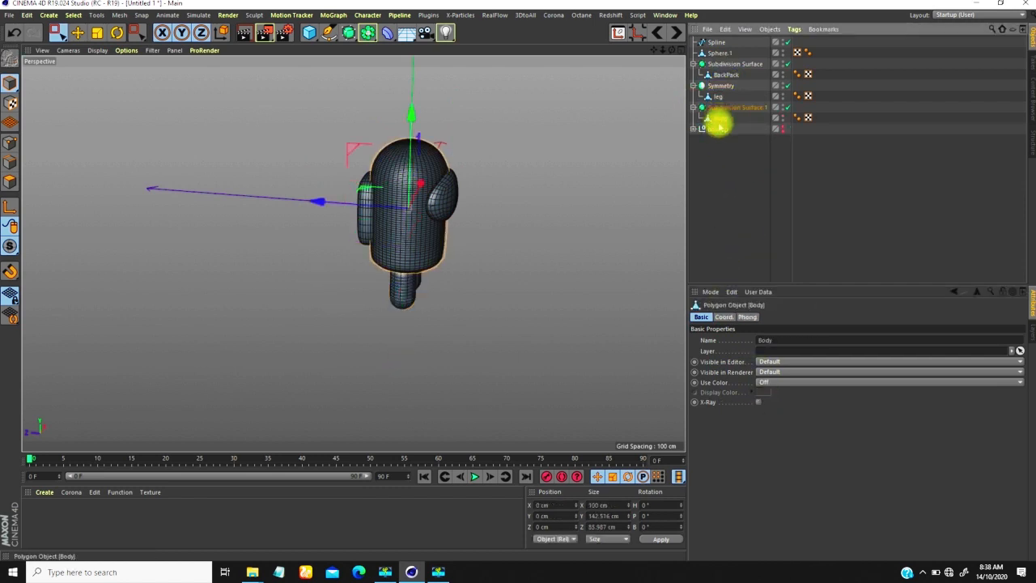
Collapse the part hierarchies in the object list and rename the Symmetry object Legs
{"action": "left_click", "coordinate": [695, 108]}
{"action": "left_click", "coordinate": [694, 64]}
{"action": "left_click", "coordinate": [694, 74]}
{"action": "left_click", "coordinate": [724, 75]}
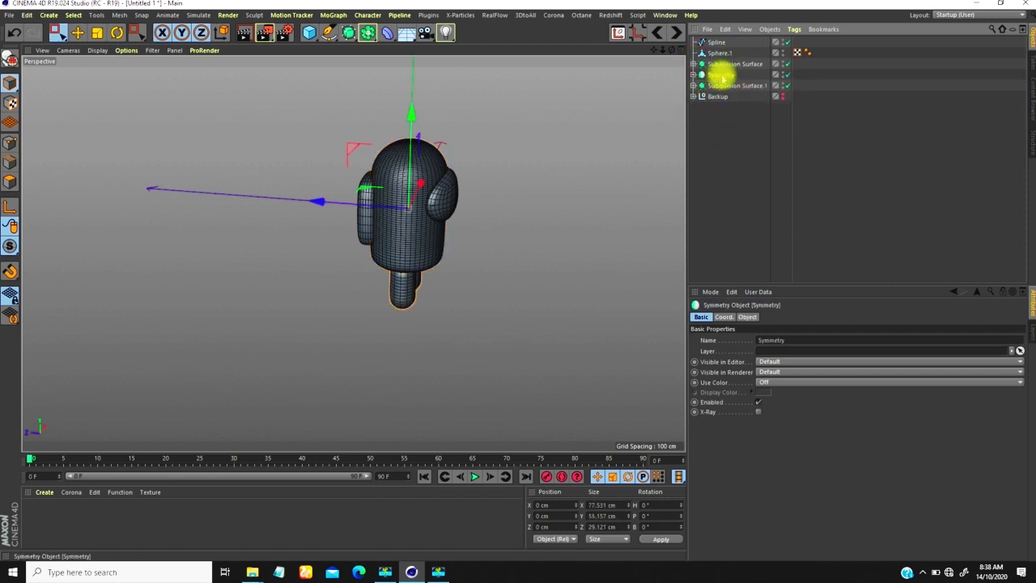
{"action": "double_click", "coordinate": [723, 75]}
{"action": "type", "text": "Legs"}
{"action": "key", "text": "Return"}
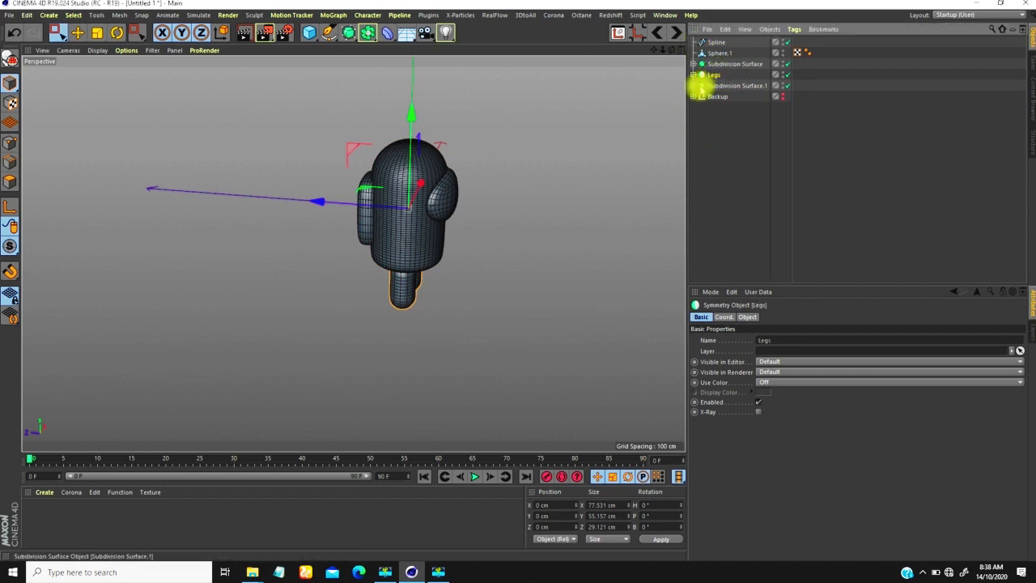
Rename the backpack's Subdivision Surface Badpack
{"action": "left_click", "coordinate": [700, 85]}
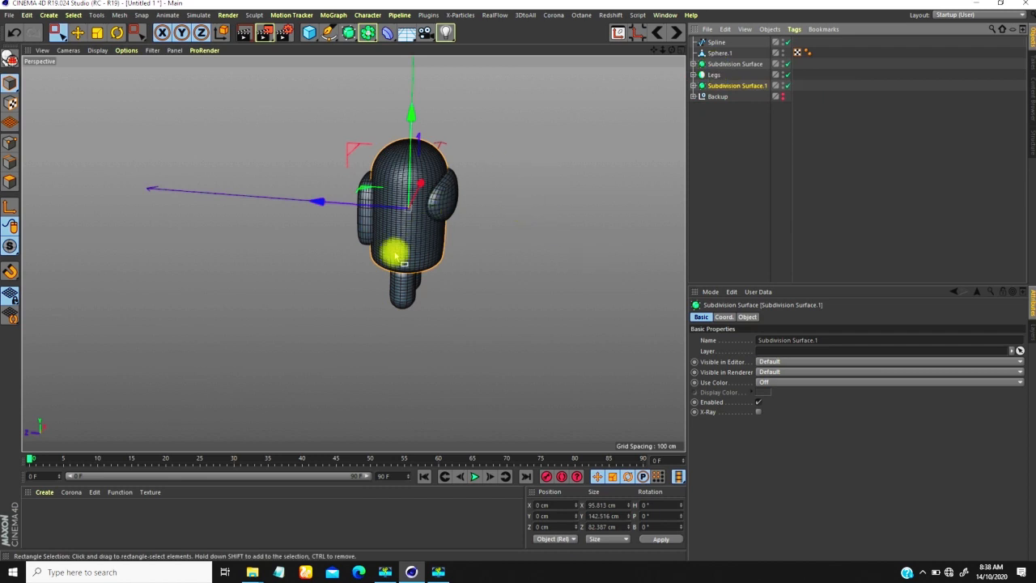
{"action": "left_click_drag", "start_coordinate": [348, 220], "coordinate": [409, 209], "text": "alt"}
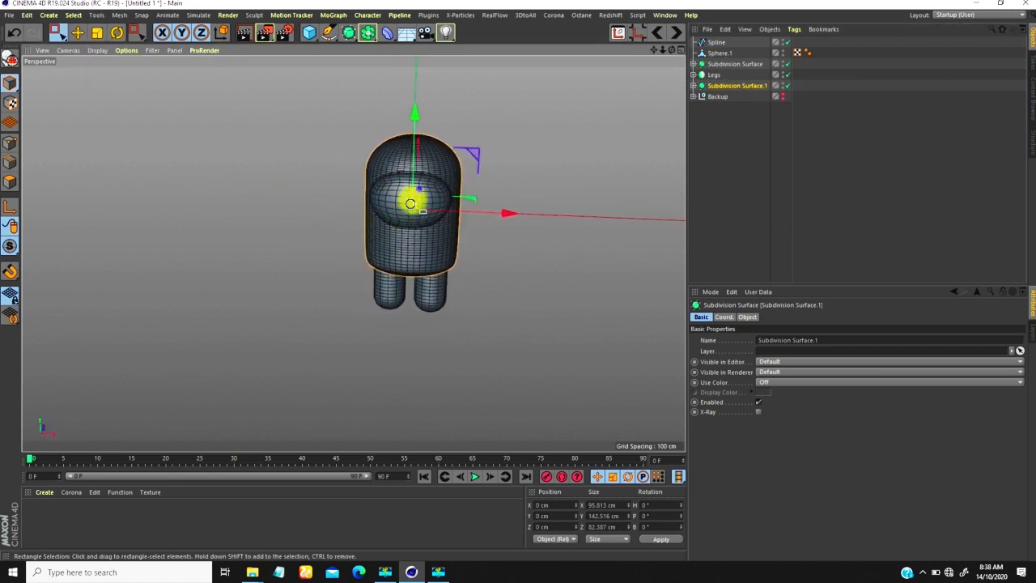
{"action": "scroll", "coordinate": [411, 209], "scroll_direction": "up", "scroll_amount": 2}
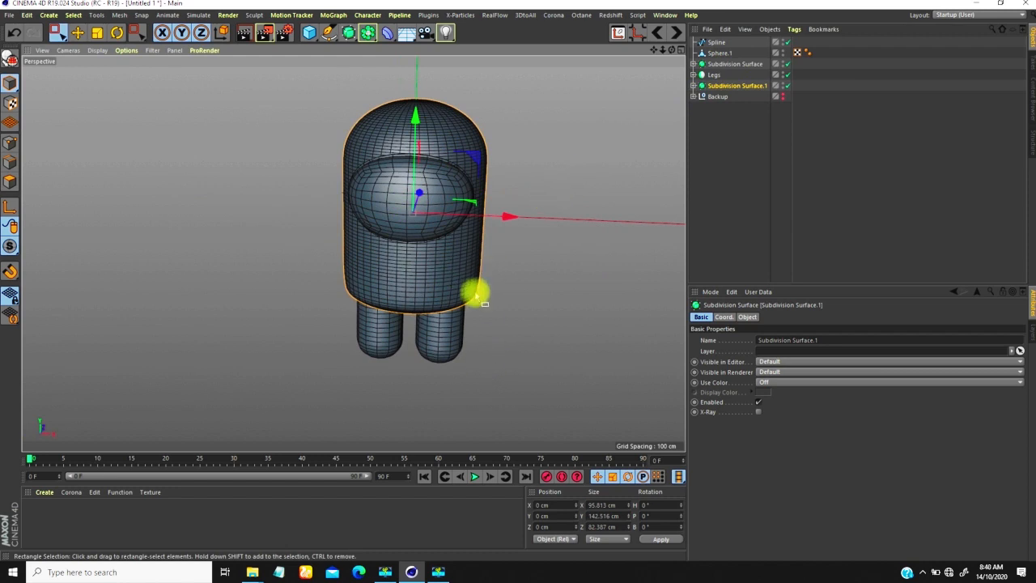
{"action": "left_click_drag", "start_coordinate": [476, 293], "coordinate": [356, 243], "text": "alt"}
{"action": "left_click", "coordinate": [705, 117]}
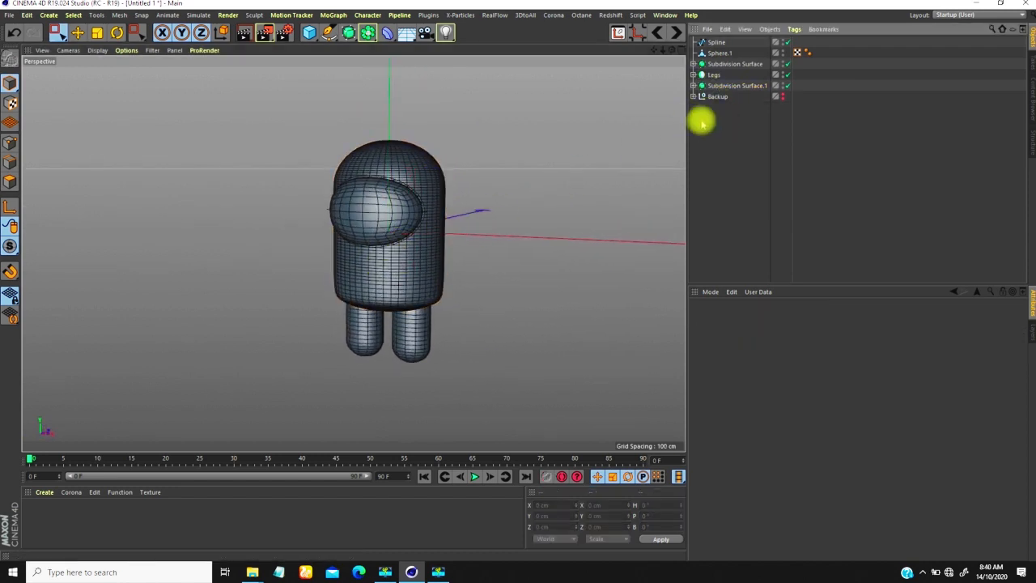
{"action": "left_click", "coordinate": [716, 65]}
{"action": "mouse_move", "coordinate": [419, 226]}
{"action": "left_mouse_down", "text": "alt"}
{"action": "mouse_move", "coordinate": [323, 287]}
{"action": "mouse_move", "coordinate": [422, 231]}
{"action": "left_mouse_up", "text": "alt"}
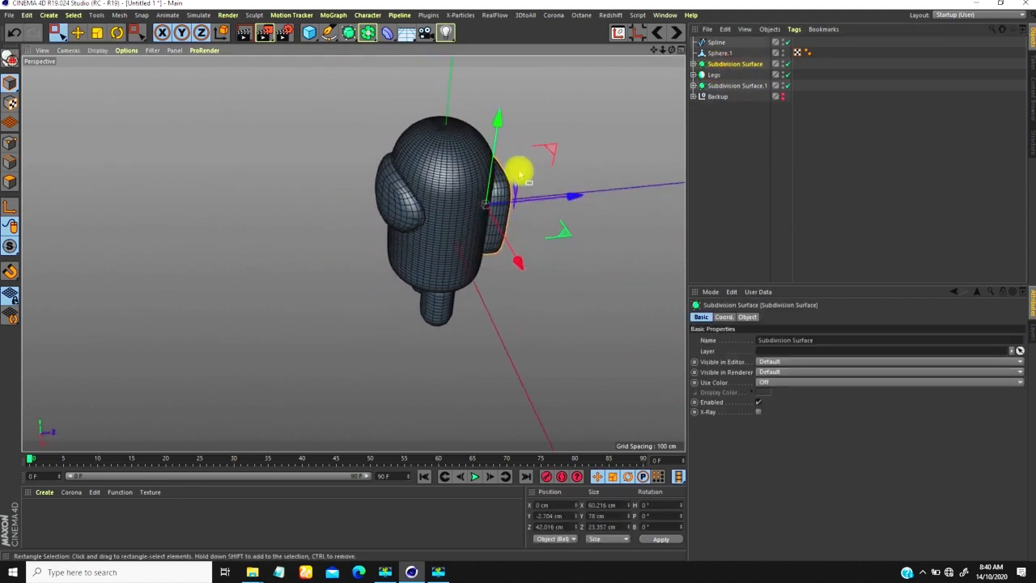
{"action": "double_click", "coordinate": [723, 64]}
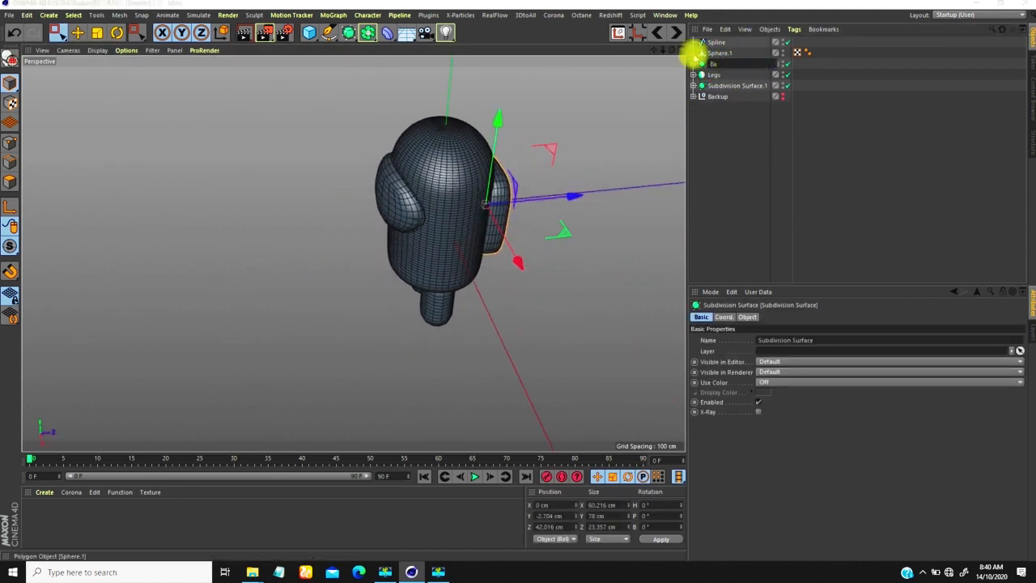
{"action": "key", "text": "Return"}
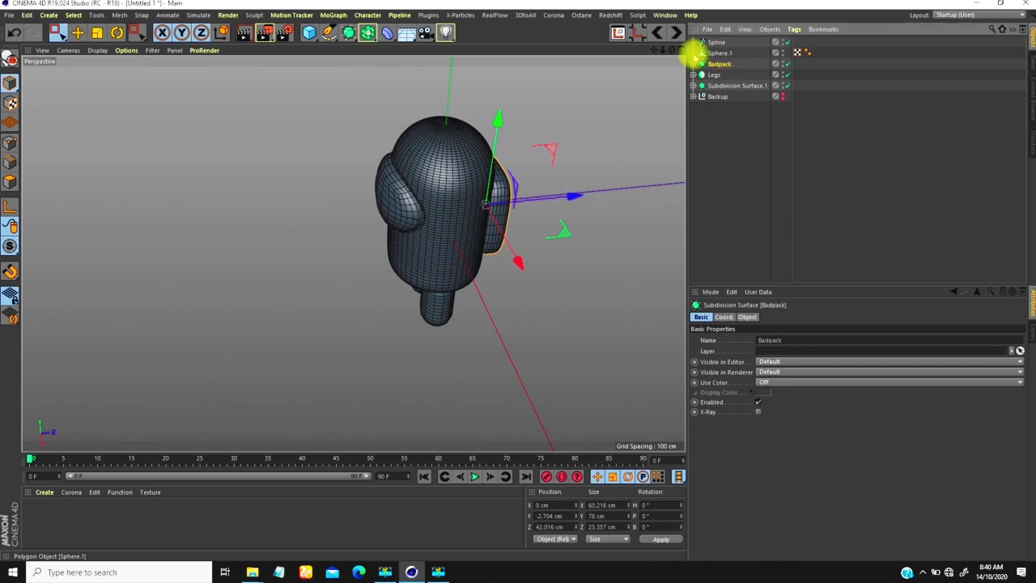
Rename the merged visor mesh glasses and move the Spline into the Backup null
{"action": "left_click", "coordinate": [720, 53]}
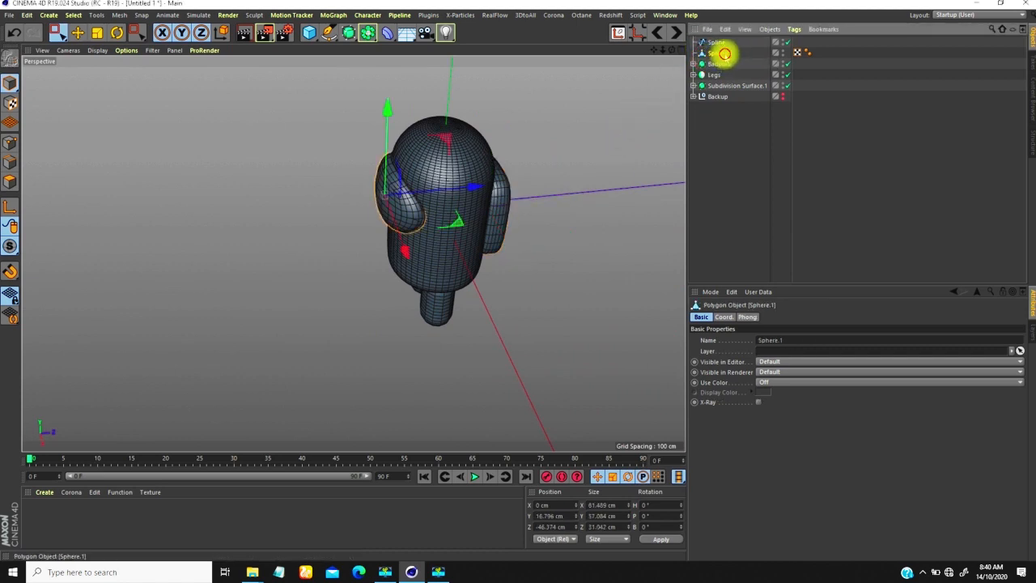
{"action": "double_click", "coordinate": [723, 53]}
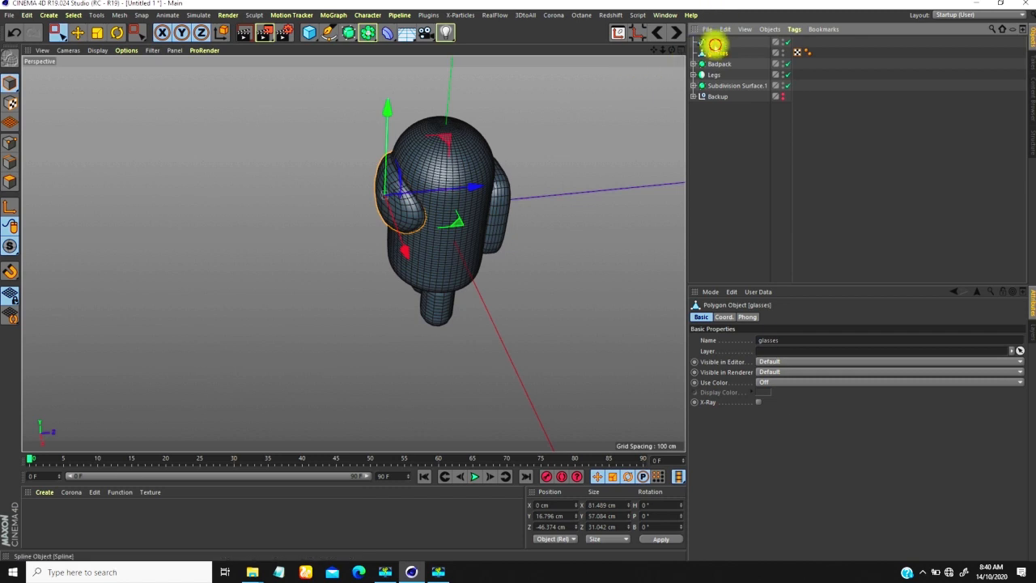
{"action": "left_click_drag", "start_coordinate": [716, 45], "coordinate": [697, 84]}
{"action": "left_click", "coordinate": [694, 75]}
{"action": "left_click", "coordinate": [694, 74]}
Rename the Subdivision Surface that holds the body mesh Body
{"action": "left_click", "coordinate": [721, 74]}
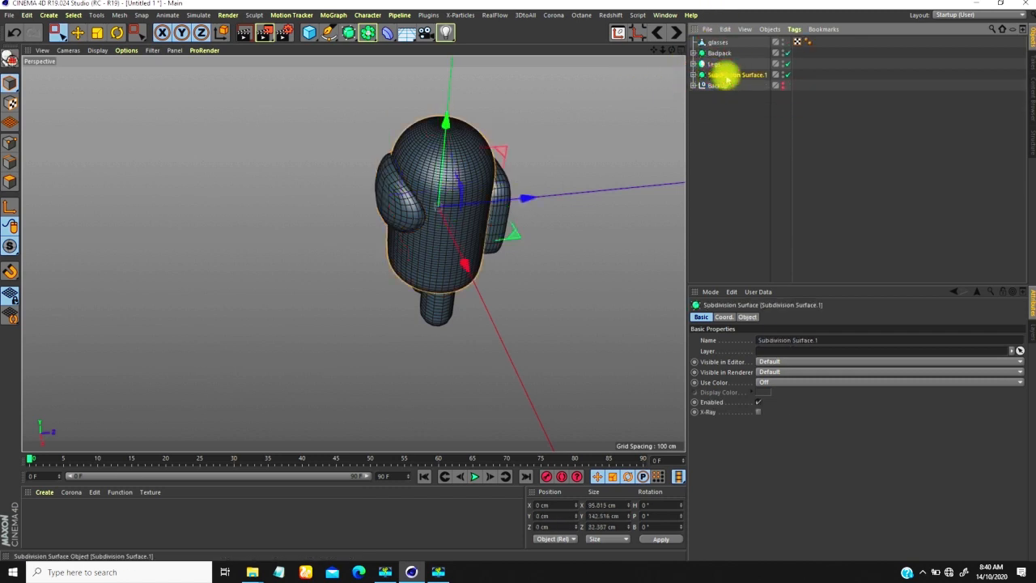
{"action": "double_click", "coordinate": [728, 76]}
{"action": "type", "text": "Bod"}
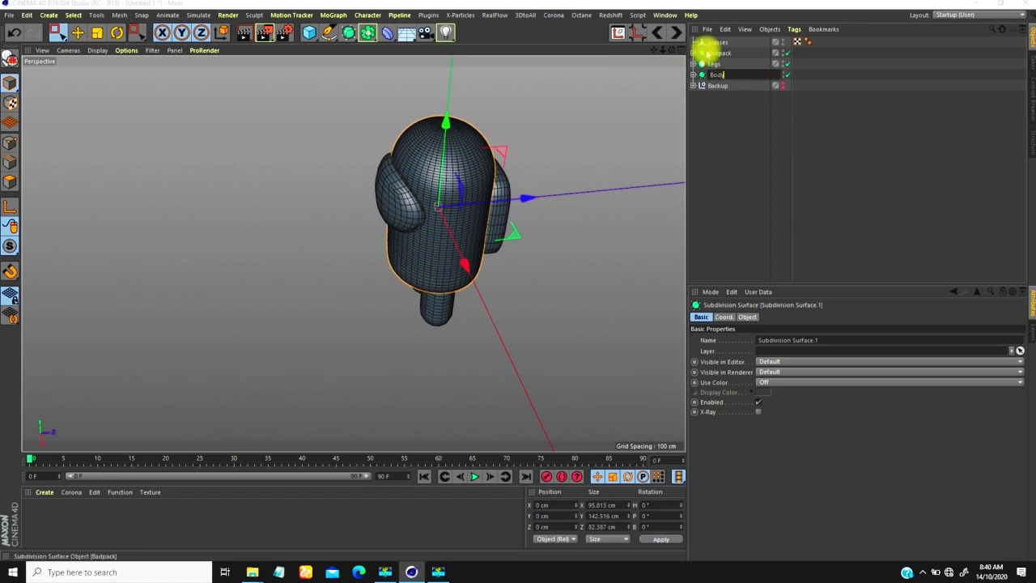
{"action": "type", "text": "y"}
{"action": "key", "text": "Return"}
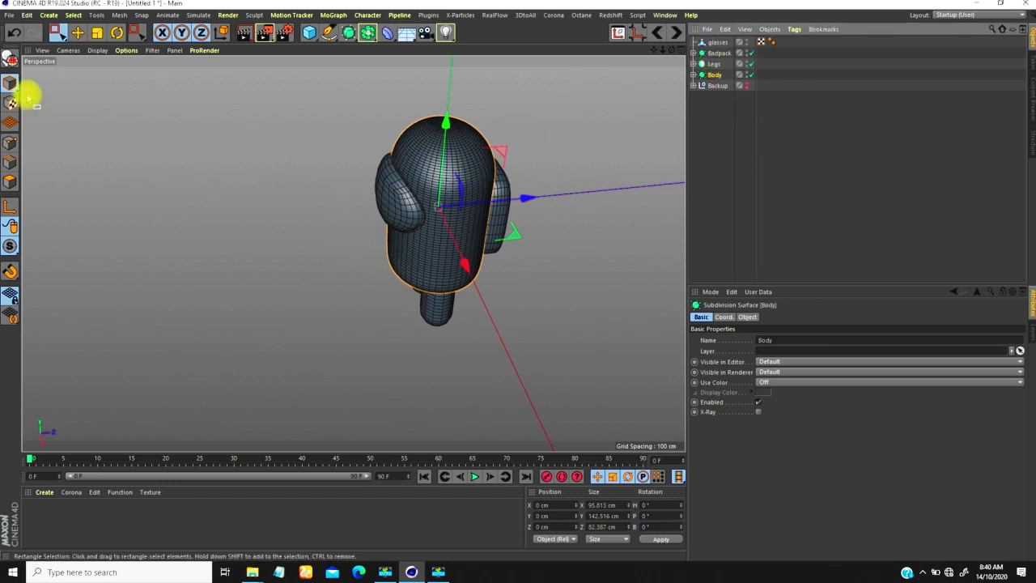
Switch the viewport display to Gouraud Shading without mesh lines and select the glasses visor
{"action": "key", "text": "n"}
{"action": "key", "text": "a"}
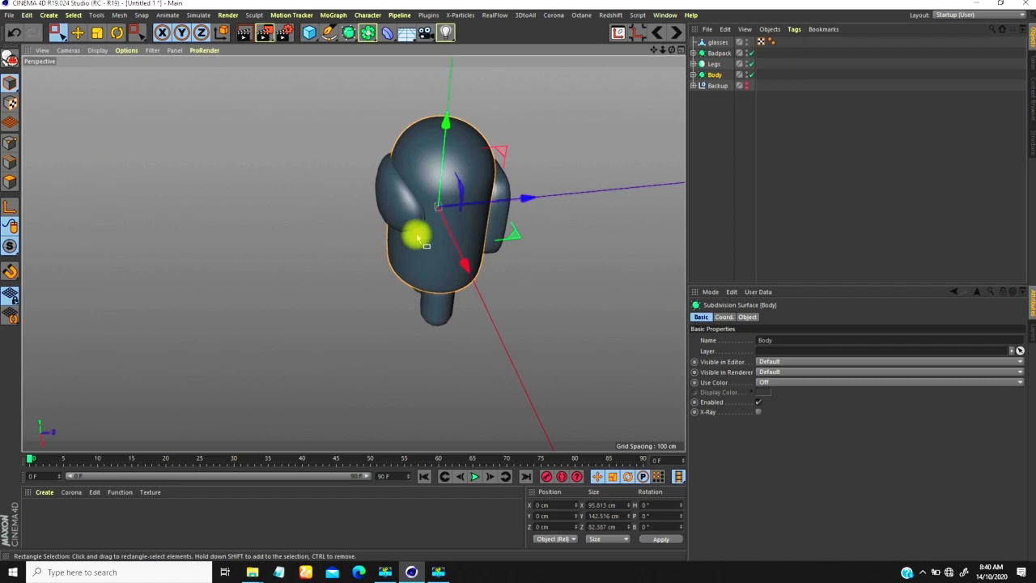
{"action": "mouse_move", "coordinate": [428, 225]}
{"action": "left_mouse_down", "text": "alt"}
{"action": "mouse_move", "coordinate": [450, 225]}
{"action": "mouse_move", "coordinate": [389, 243]}
{"action": "mouse_move", "coordinate": [408, 231]}
{"action": "mouse_move", "coordinate": [456, 239]}
{"action": "mouse_move", "coordinate": [409, 155]}
{"action": "left_mouse_up", "text": "alt"}
{"action": "right_click_drag", "start_coordinate": [410, 157], "coordinate": [474, 113], "text": "alt"}
{"action": "left_click_drag", "start_coordinate": [421, 176], "coordinate": [380, 218], "text": "alt"}
{"action": "right_click_drag", "start_coordinate": [451, 160], "coordinate": [500, 115], "text": "alt"}
{"action": "left_click_drag", "start_coordinate": [451, 145], "coordinate": [451, 147], "text": "alt"}
{"action": "left_click", "coordinate": [451, 145]}
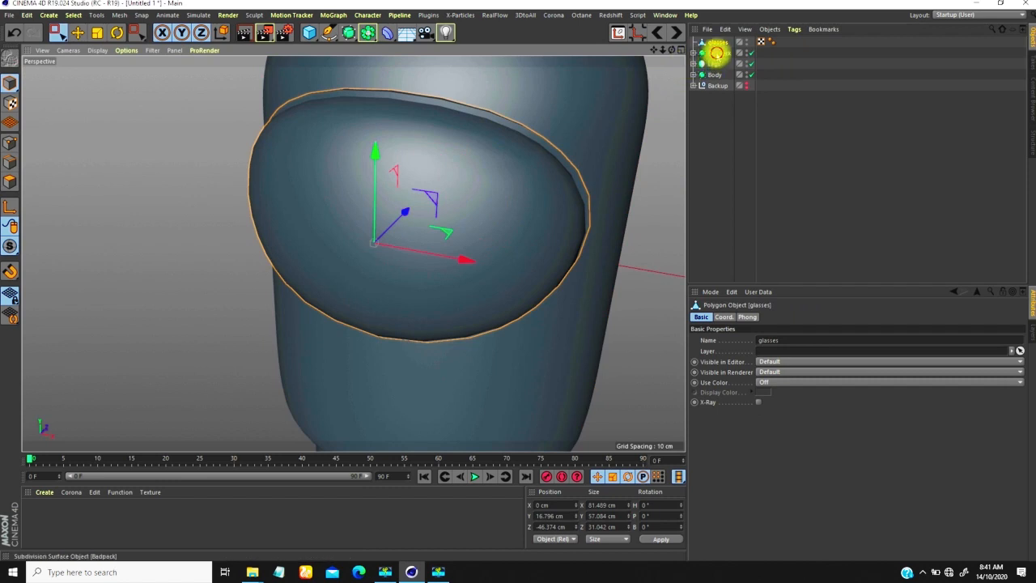
Examine the rim edges of the glasses visor from the side at close range
{"action": "left_click", "coordinate": [717, 54]}
{"action": "left_click", "coordinate": [714, 64]}
{"action": "left_click", "coordinate": [717, 43]}
{"action": "left_click_drag", "start_coordinate": [477, 164], "coordinate": [344, 164], "text": "alt"}
{"action": "right_click_drag", "start_coordinate": [505, 161], "coordinate": [442, 171], "text": "alt"}
{"action": "middle_click_drag", "start_coordinate": [442, 171], "coordinate": [421, 172], "text": "alt"}
{"action": "left_click_drag", "start_coordinate": [546, 242], "coordinate": [538, 204], "text": "alt"}
{"action": "right_click_drag", "start_coordinate": [566, 266], "coordinate": [541, 179], "text": "alt"}
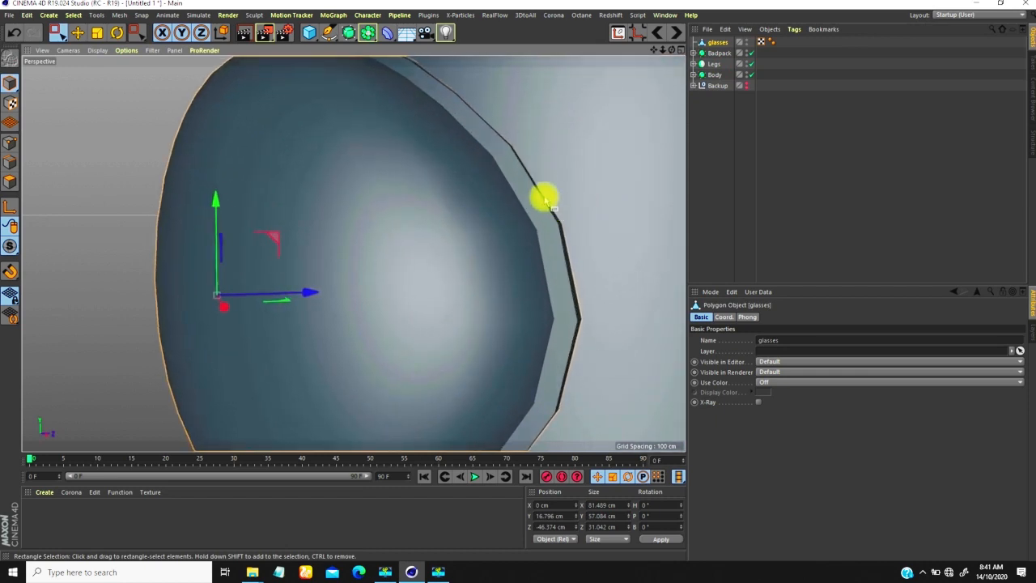
{"action": "right_click_drag", "start_coordinate": [523, 254], "coordinate": [478, 261], "text": "alt"}
Add a Subdivision Surface and make the glasses mesh its child to smooth the visor
{"action": "left_click", "coordinate": [715, 45]}
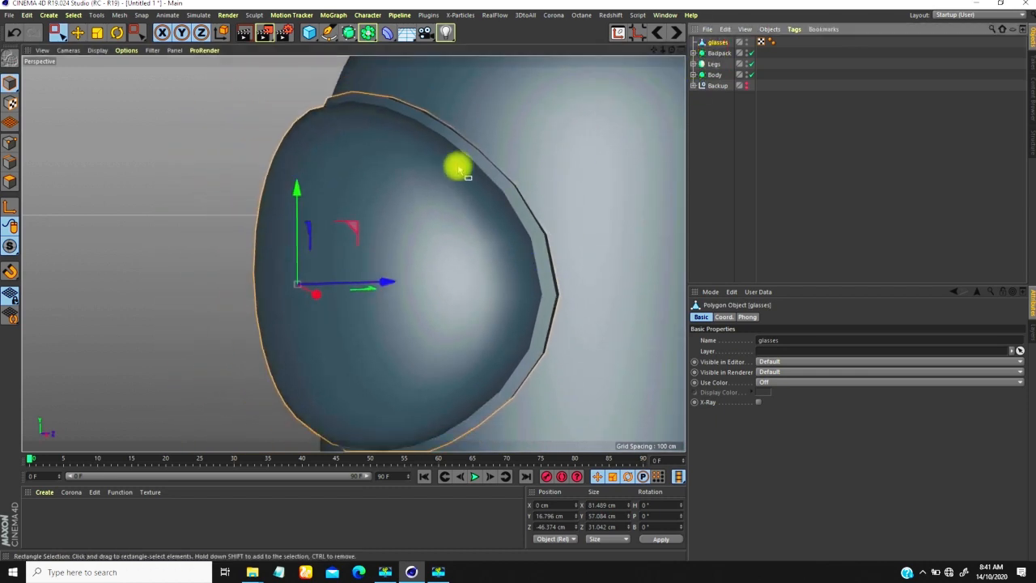
{"action": "left_click", "coordinate": [348, 33]}
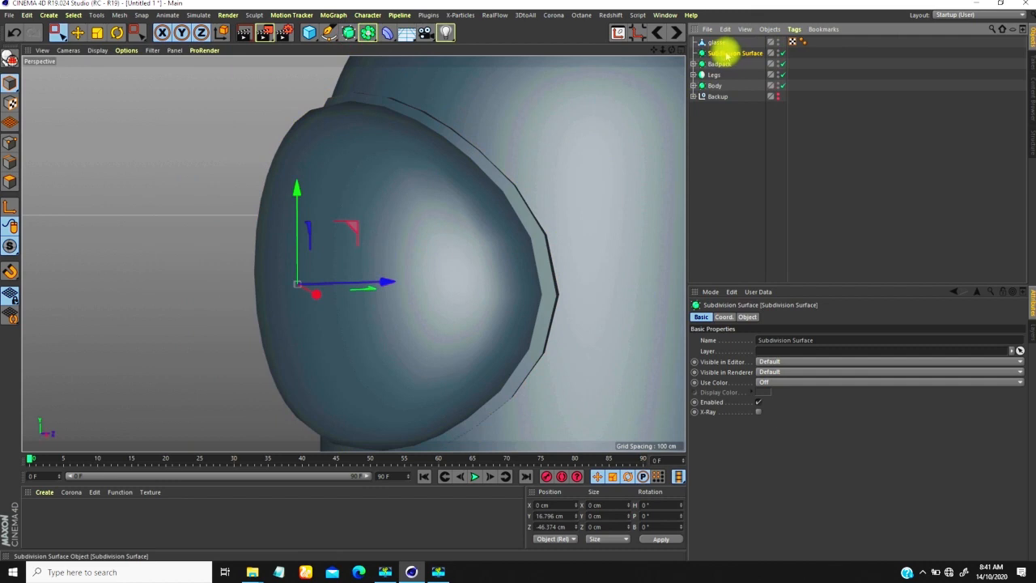
{"action": "left_click_drag", "start_coordinate": [731, 55], "coordinate": [729, 52]}
{"action": "left_click_drag", "start_coordinate": [462, 229], "coordinate": [521, 229], "text": "alt"}
{"action": "right_click_drag", "start_coordinate": [521, 229], "coordinate": [567, 231], "text": "alt"}
{"action": "left_click_drag", "start_coordinate": [472, 246], "coordinate": [518, 244], "text": "alt"}
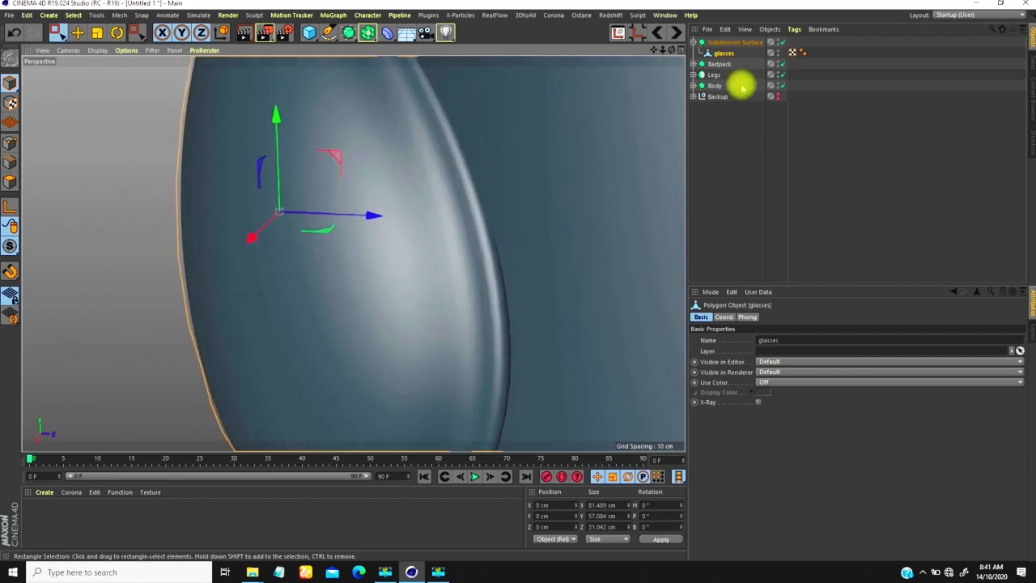
Disable the visor's smoothing and loop-cut the glasses mesh on both sides of the rim's front edge, at 3.235% and 86.744% offset
{"action": "key", "text": "q"}
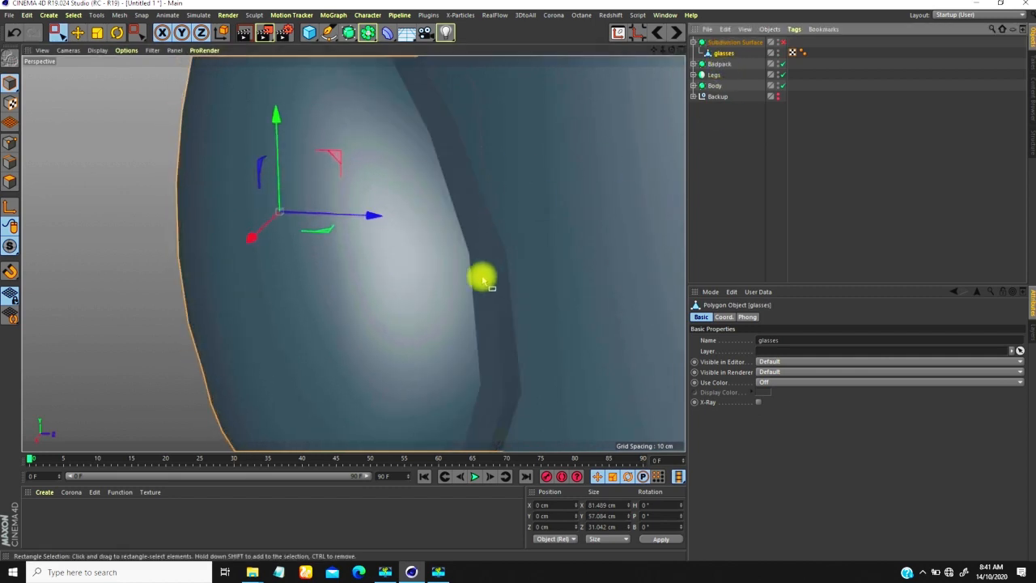
{"action": "left_click_drag", "start_coordinate": [494, 279], "coordinate": [496, 253], "text": "alt"}
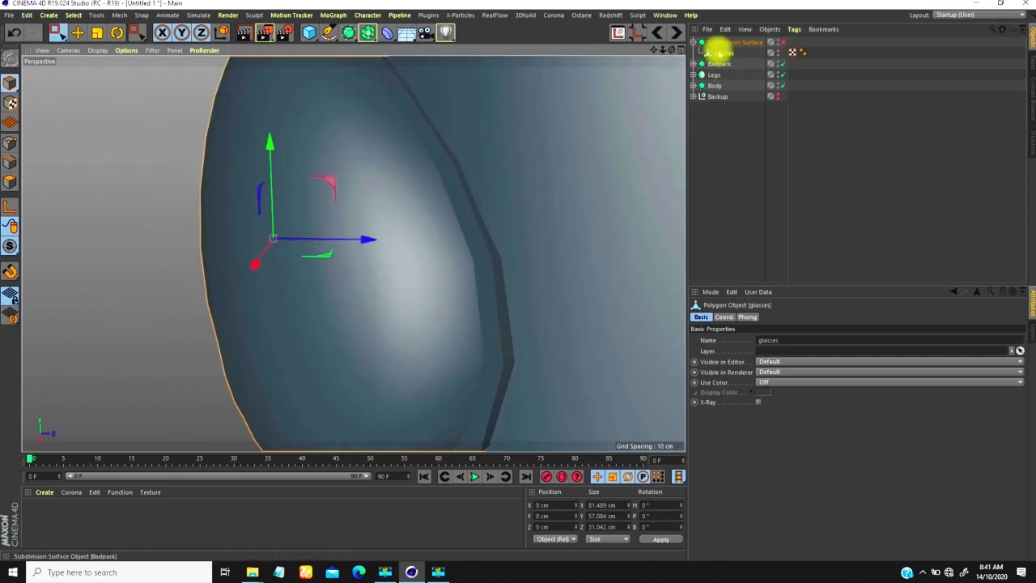
{"action": "left_click", "coordinate": [10, 143]}
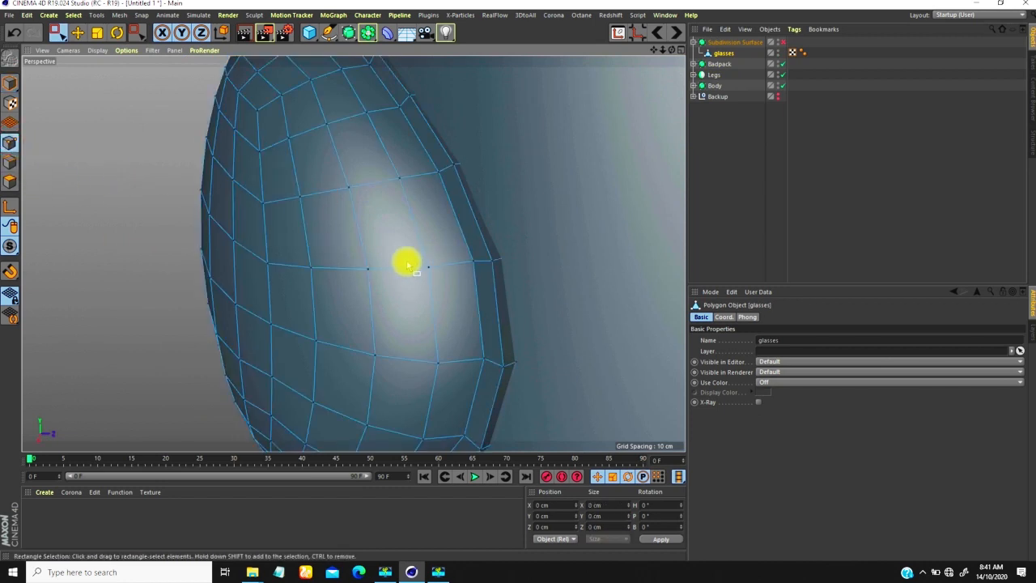
{"action": "key", "text": "k"}
{"action": "key", "text": "l"}
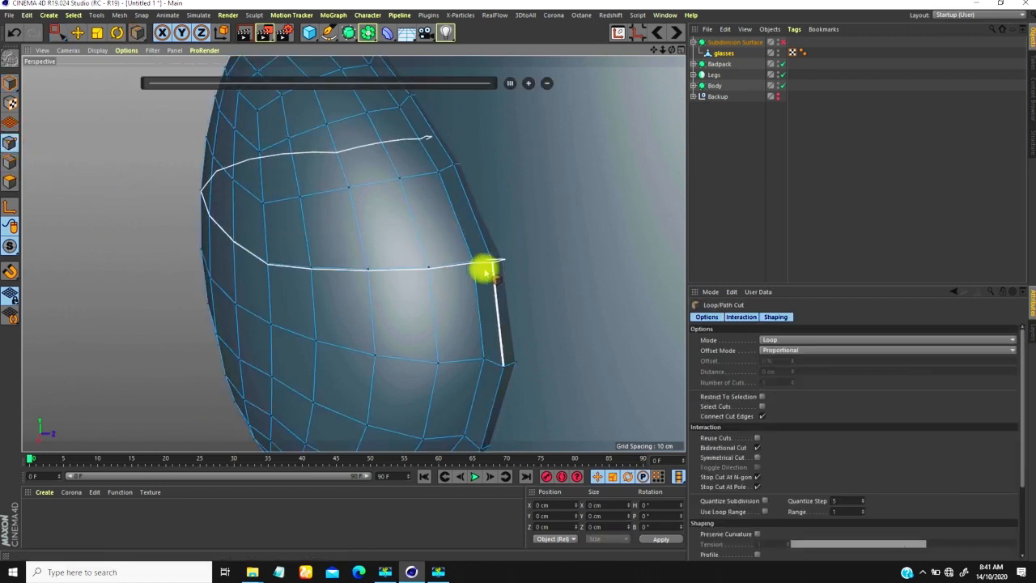
{"action": "scroll", "coordinate": [486, 260], "scroll_direction": "up", "scroll_amount": 6}
{"action": "left_click", "coordinate": [477, 243]}
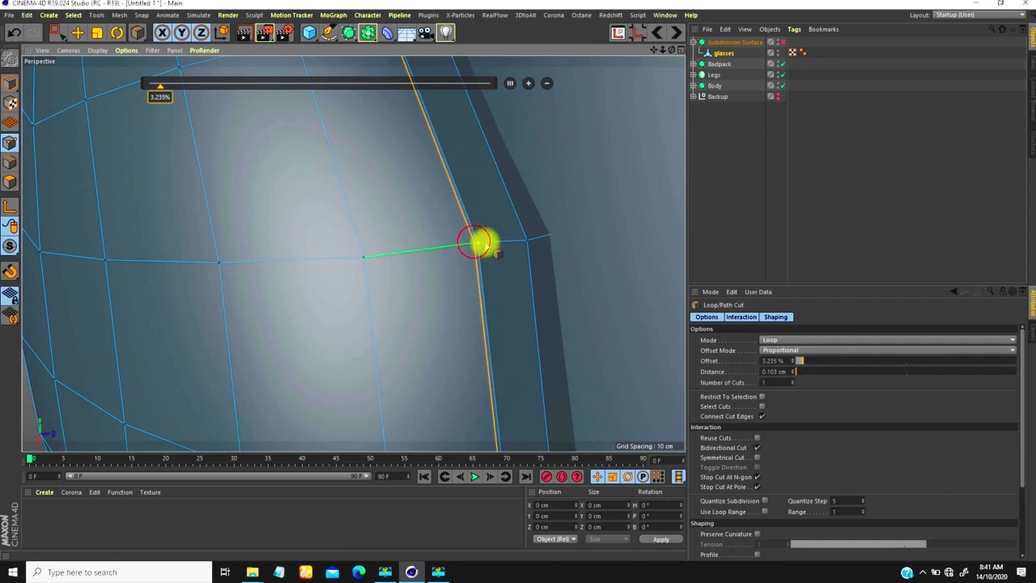
{"action": "left_click_drag", "start_coordinate": [508, 263], "coordinate": [497, 268], "text": "alt"}
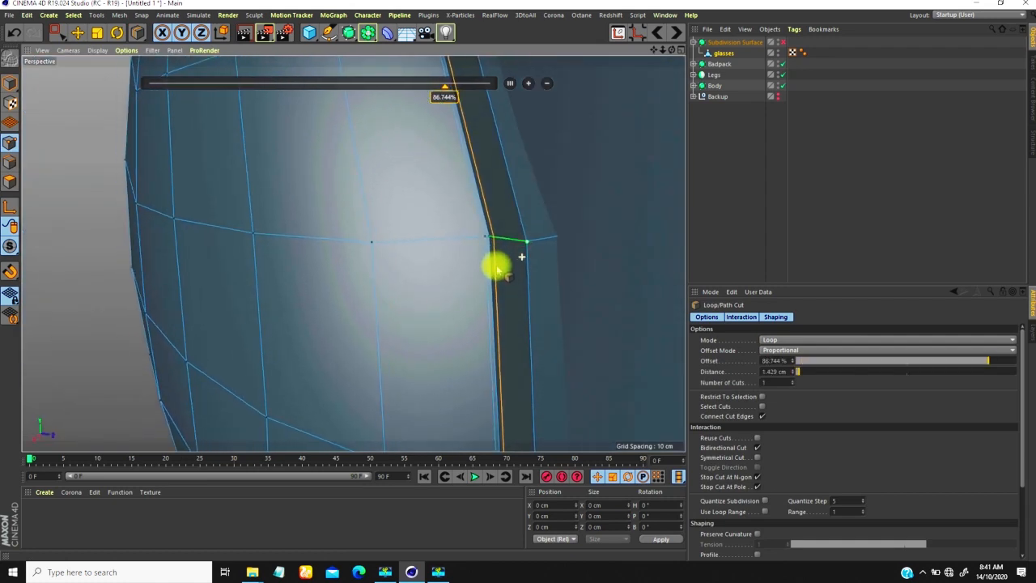
Re-enable the visor's smoothing and add loop cuts on both sides of the rim's outer edge, one at 93.663% offset
{"action": "key", "text": "q"}
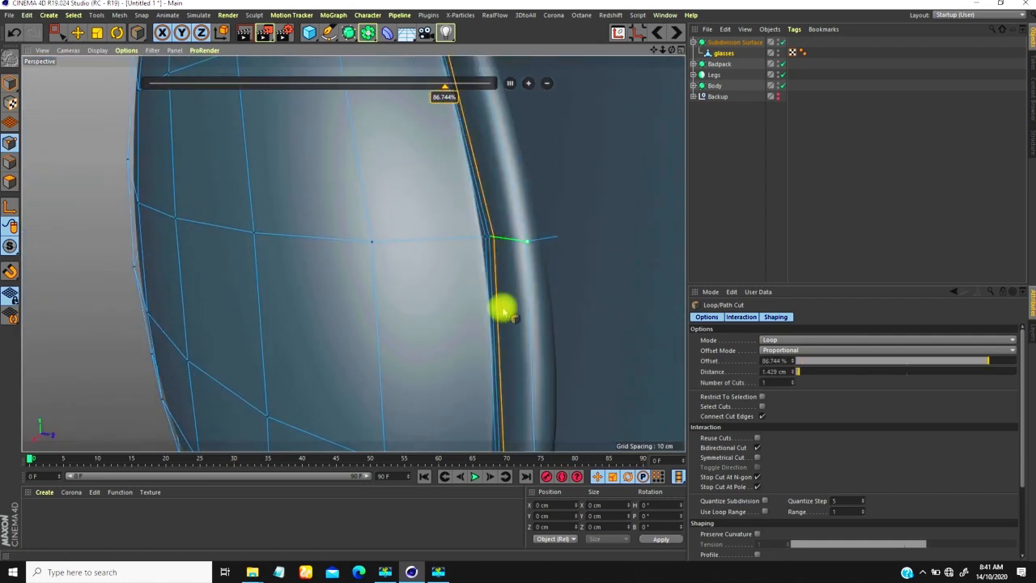
{"action": "left_click_drag", "start_coordinate": [486, 253], "coordinate": [550, 238], "text": "alt"}
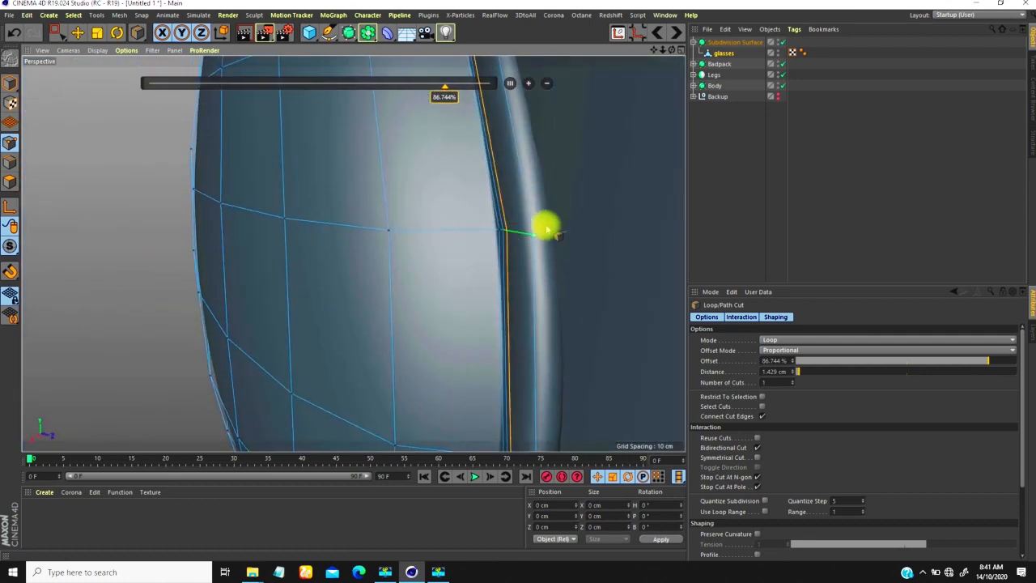
{"action": "scroll", "coordinate": [543, 231], "scroll_direction": "up", "scroll_amount": 4}
{"action": "mouse_move", "coordinate": [528, 227]}
{"action": "left_mouse_down", "text": "alt"}
{"action": "mouse_move", "coordinate": [513, 234]}
{"action": "mouse_move", "coordinate": [567, 239]}
{"action": "mouse_move", "coordinate": [533, 230]}
{"action": "left_mouse_up", "text": "alt"}
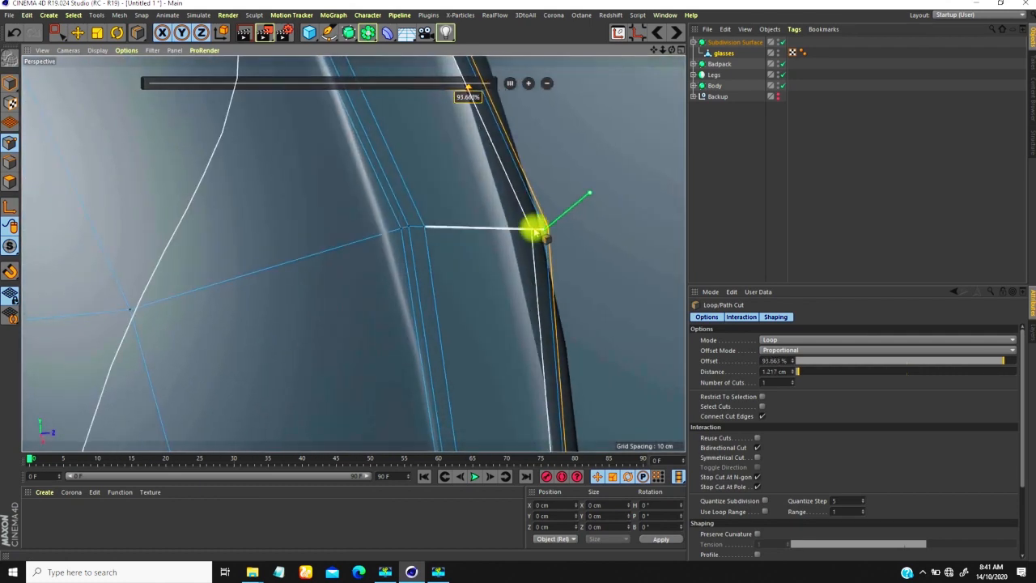
{"action": "left_click", "coordinate": [531, 231]}
Add loop cuts on both sides of the visor rim's back edge, one at 90.898% offset, and deselect all objects
{"action": "scroll", "coordinate": [507, 278], "scroll_direction": "down", "scroll_amount": 6}
{"action": "left_click_drag", "start_coordinate": [440, 358], "coordinate": [364, 279], "text": "alt"}
{"action": "scroll", "coordinate": [492, 271], "scroll_direction": "up", "scroll_amount": 5}
{"action": "left_click_drag", "start_coordinate": [489, 282], "coordinate": [505, 275], "text": "alt"}
{"action": "left_click", "coordinate": [496, 281]}
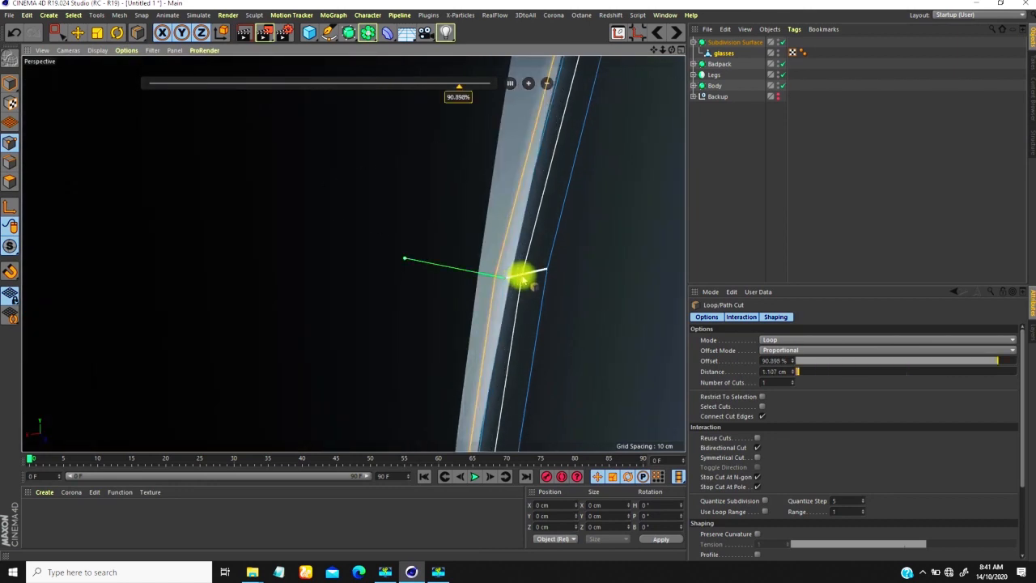
{"action": "left_click", "coordinate": [522, 279]}
{"action": "left_click_drag", "start_coordinate": [474, 282], "coordinate": [595, 275], "text": "alt"}
{"action": "right_click_drag", "start_coordinate": [464, 280], "coordinate": [664, 243], "text": "alt"}
{"action": "left_click", "coordinate": [835, 195]}
{"action": "right_click_drag", "start_coordinate": [488, 250], "coordinate": [438, 333], "text": "alt"}
{"action": "left_click_drag", "start_coordinate": [441, 281], "coordinate": [562, 183], "text": "alt"}
{"action": "left_click_drag", "start_coordinate": [499, 203], "coordinate": [445, 232], "text": "alt"}
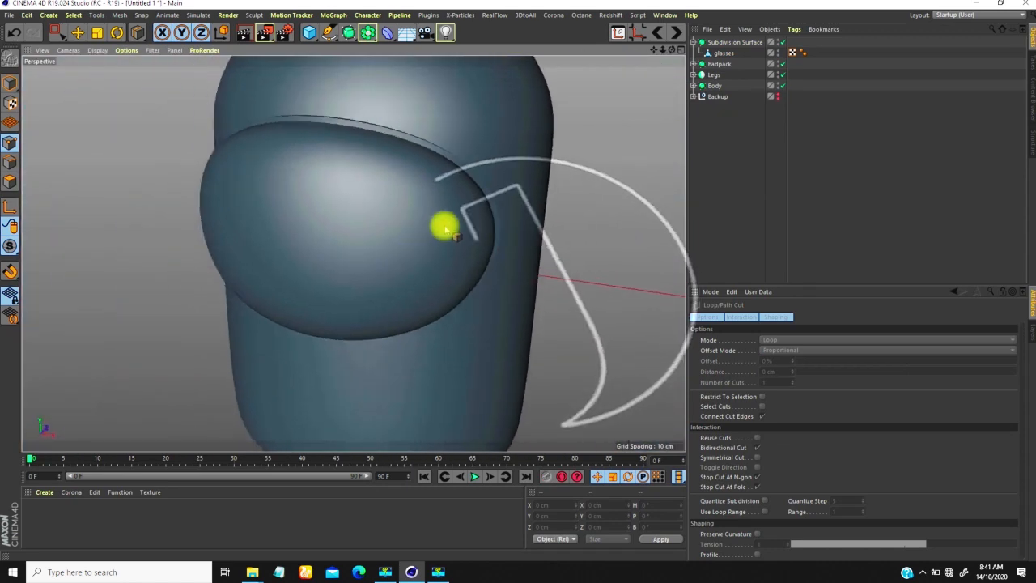